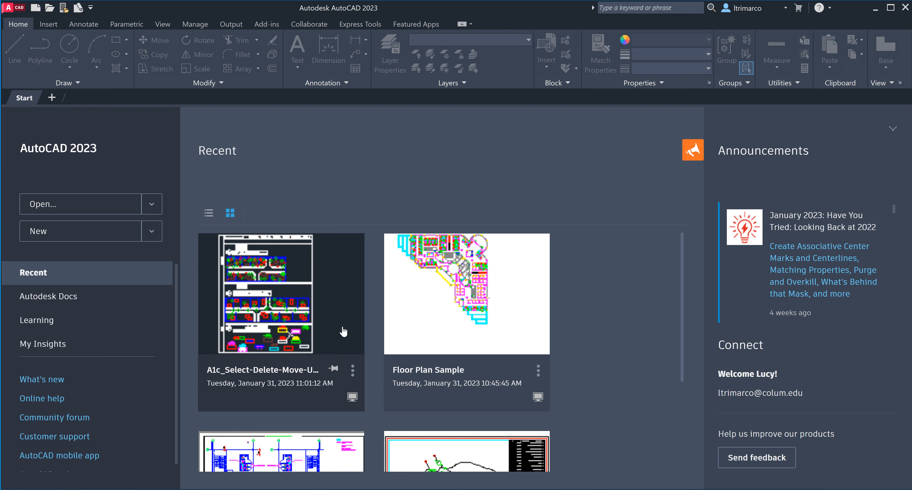
- Open the drawing A1c_Select-Delete-Move-Undo from the Week 1 folder inside SP23_DMI
click(40, 206)
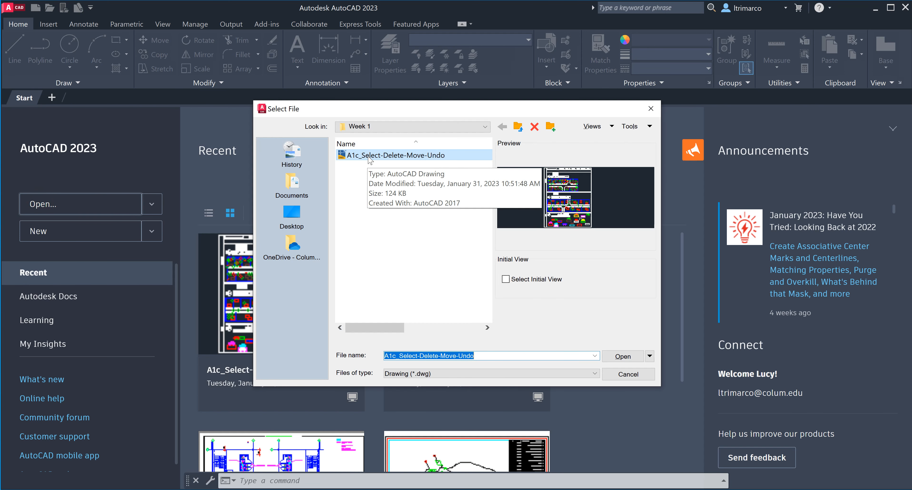
click(380, 127)
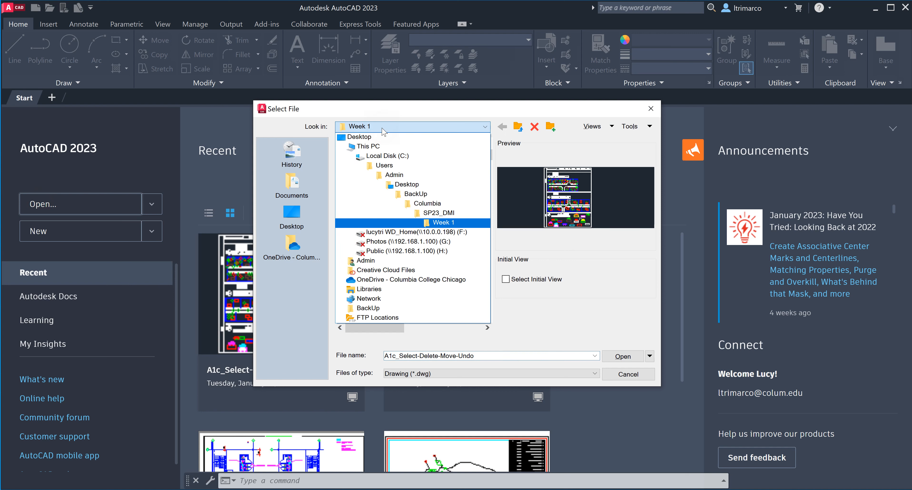
click(439, 213)
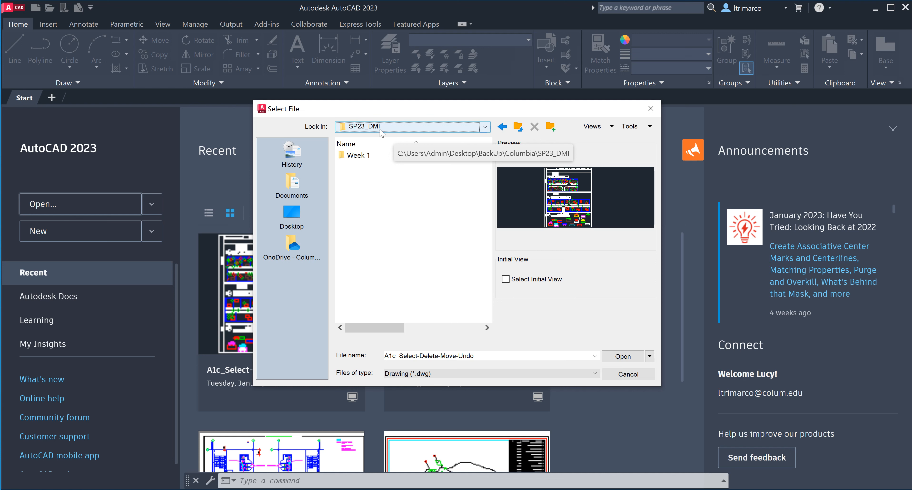
click(362, 157)
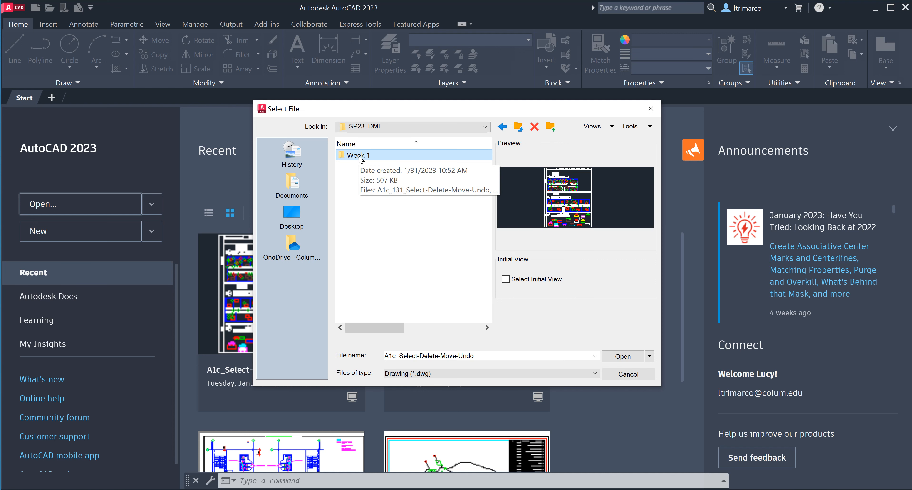
click(369, 196)
click(355, 156)
double_click(356, 156)
click(375, 159)
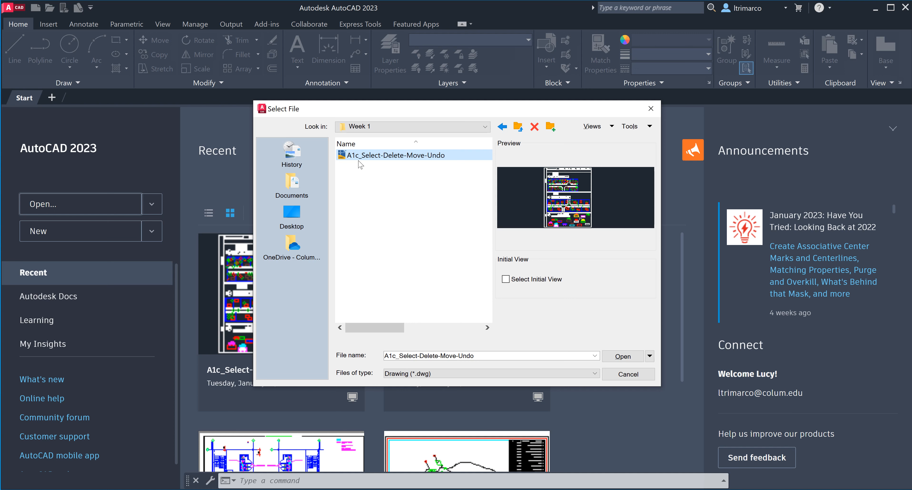
click(626, 355)
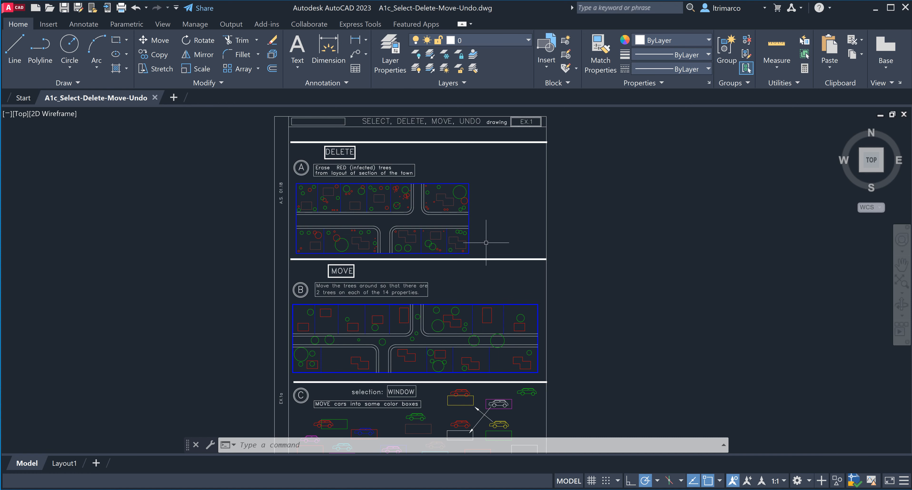
- Look through the undo history and the application's drawing utilities and print commands
mouse_move(488, 245)
middle_down()
mouse_move(478, 192)
mouse_move(464, 241)
mouse_move(397, 184)
mouse_move(476, 224)
mouse_move(423, 207)
mouse_move(428, 223)
middle_up()
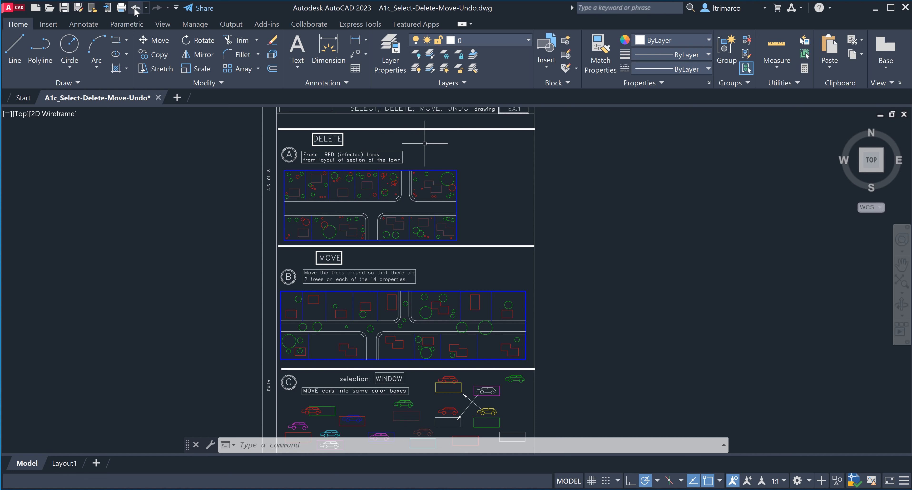
click(146, 7)
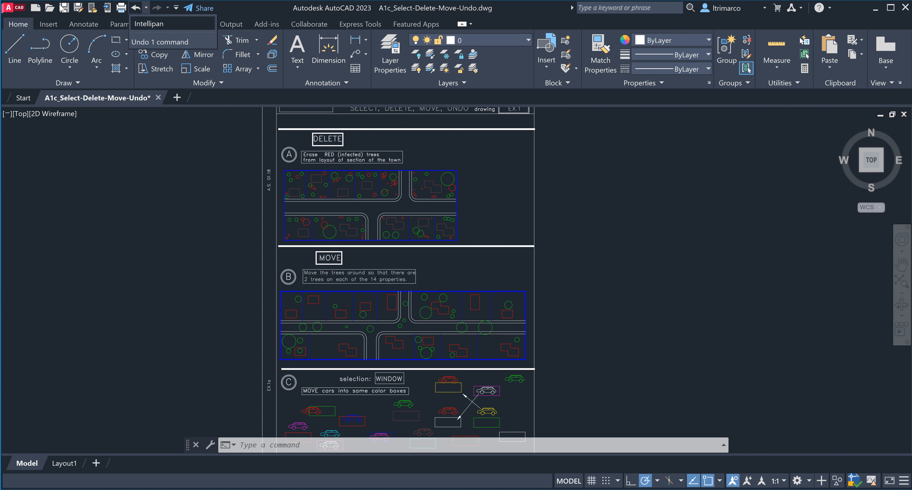
click(103, 136)
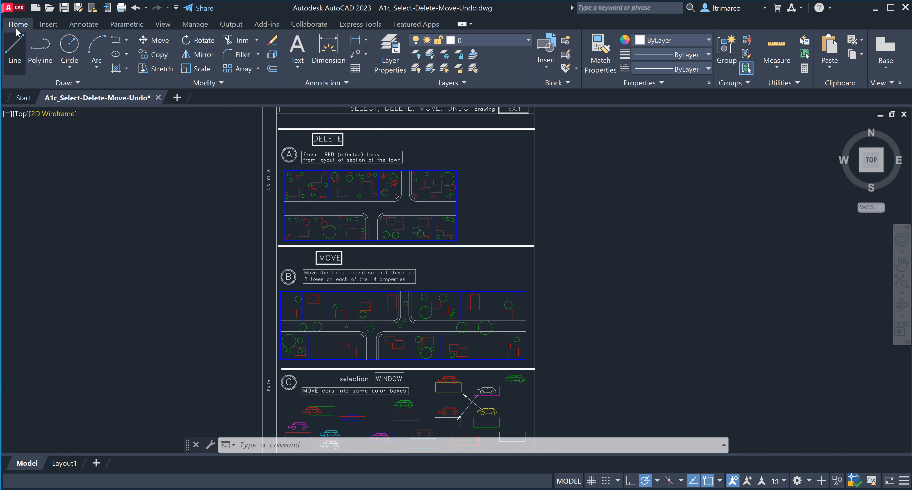
click(20, 11)
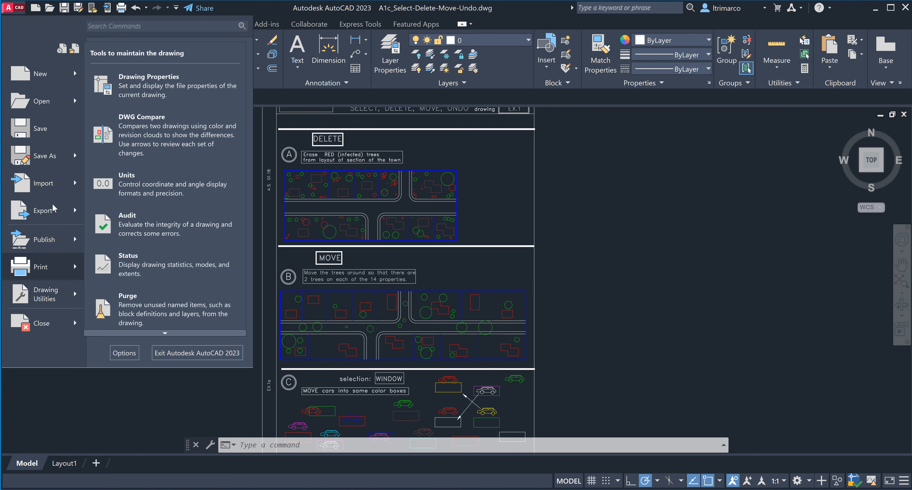
mouse_move(53, 300)
mouse_move(57, 269)
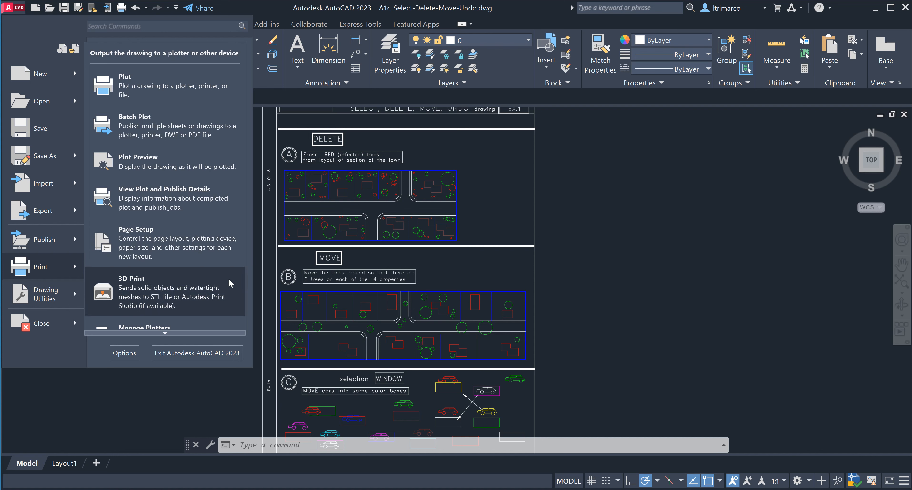
mouse_move(171, 334)
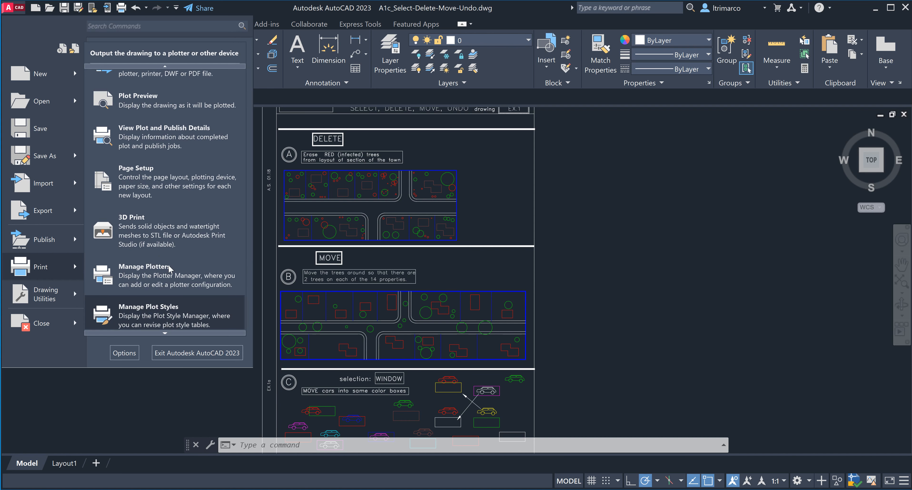
scroll(158, 317, down, 1)
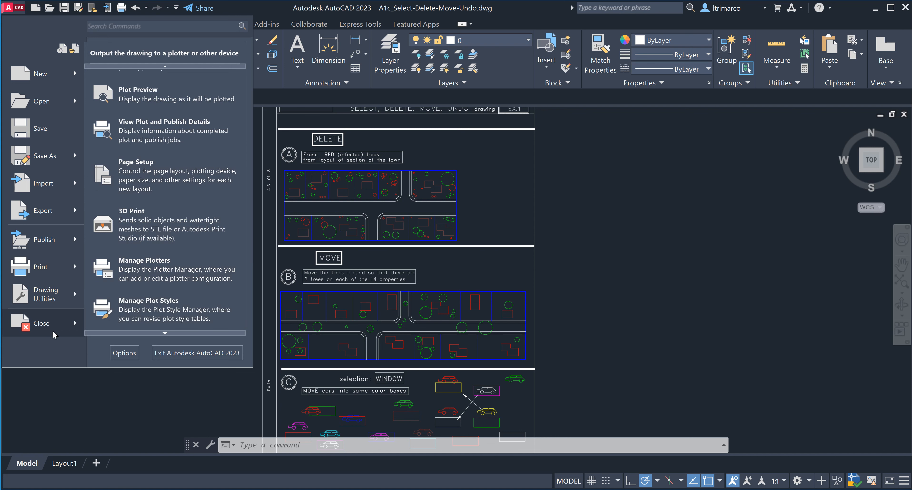
click(128, 353)
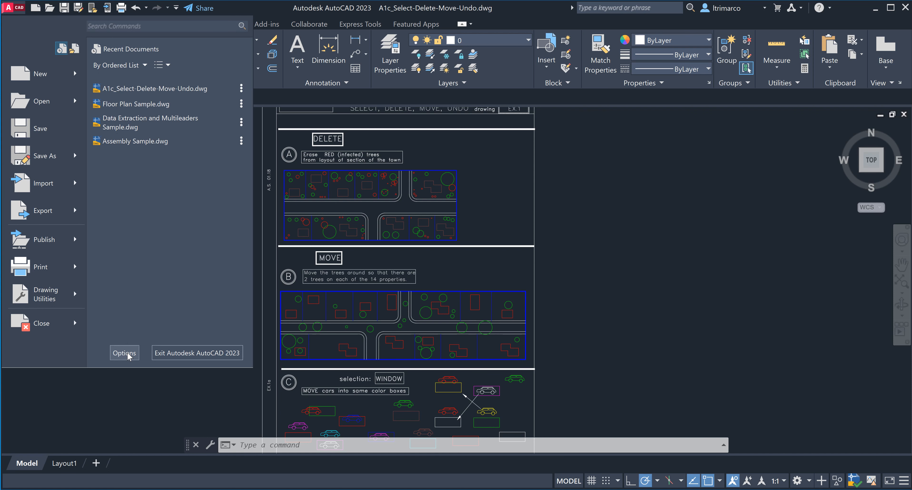
click(133, 385)
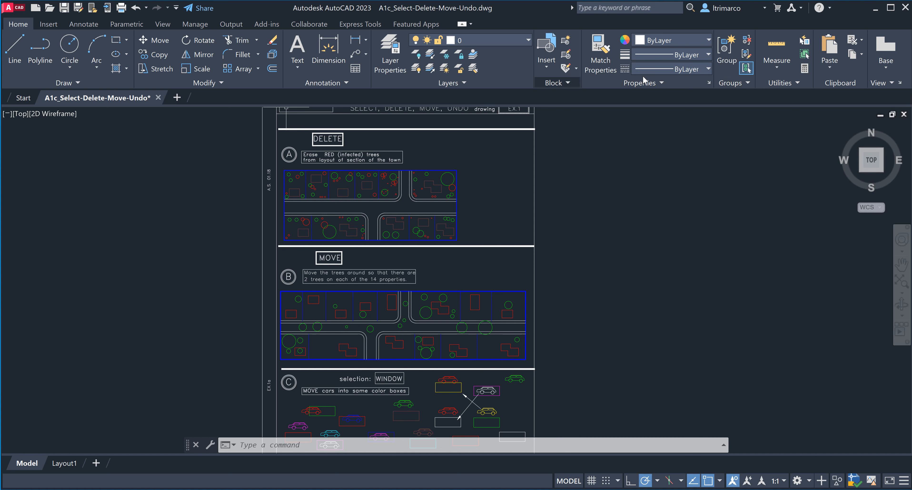
click(777, 70)
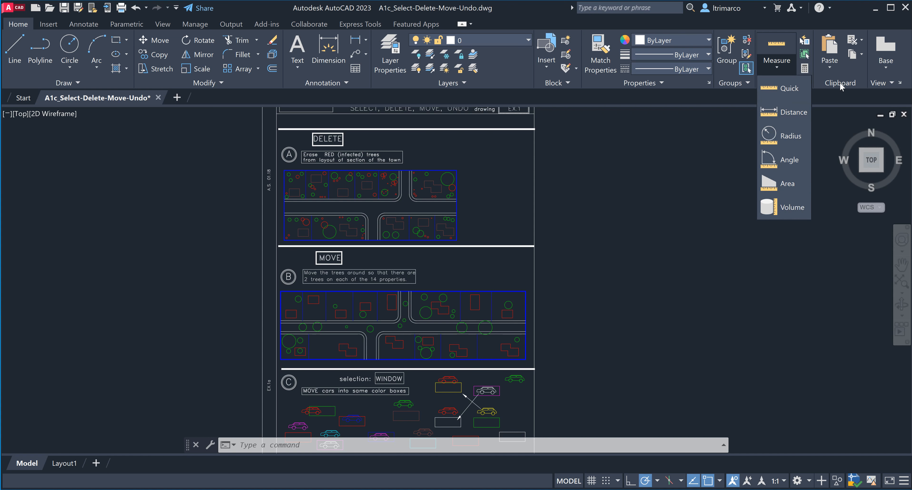
click(796, 127)
click(655, 145)
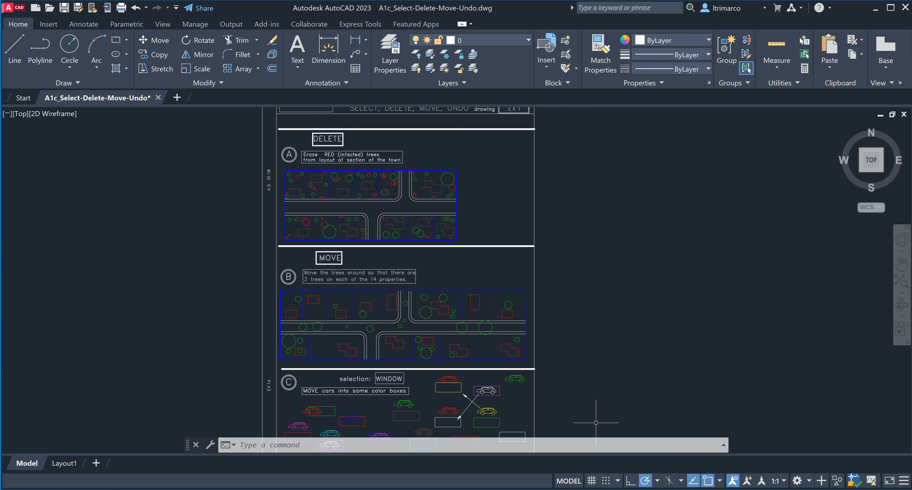
- Turn on the drawing grid display, and switch snap mode on and back off
mouse_move(577, 359)
middle_down()
mouse_move(670, 283)
mouse_move(541, 317)
mouse_move(724, 289)
mouse_move(588, 228)
mouse_move(649, 332)
mouse_move(749, 283)
mouse_move(590, 267)
mouse_move(576, 350)
mouse_move(627, 364)
mouse_move(613, 322)
middle_up()
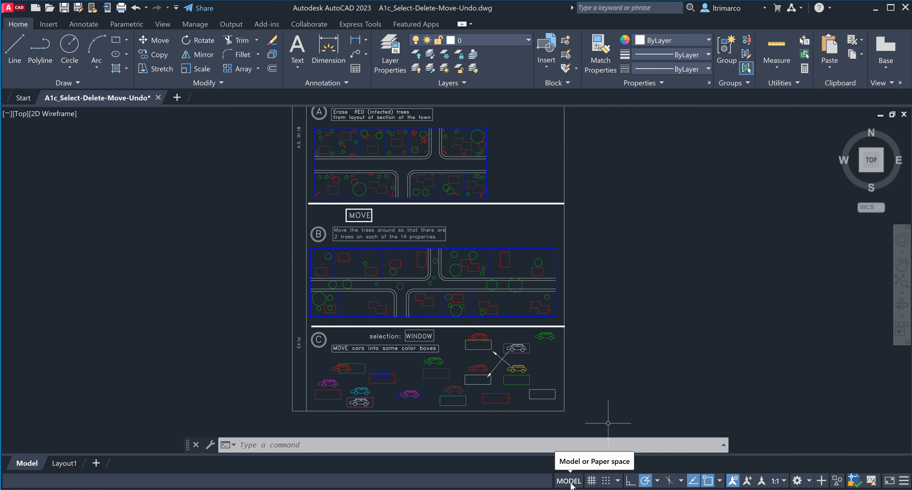
click(592, 483)
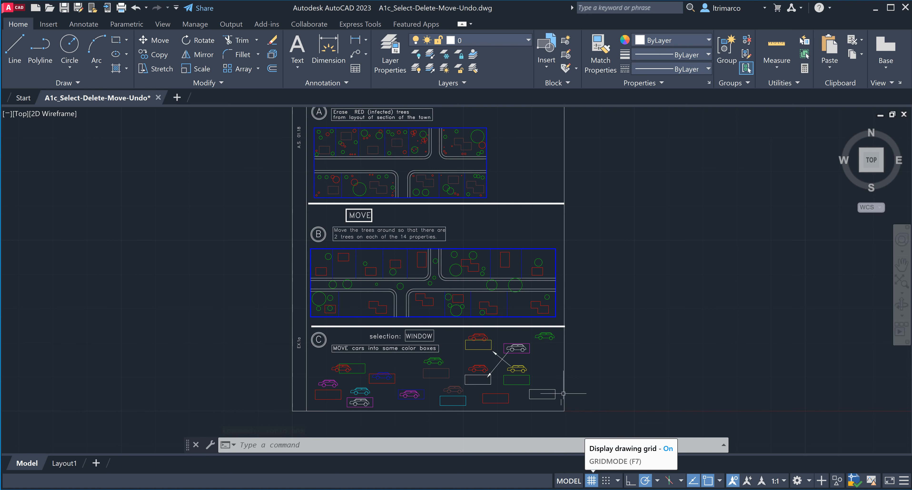
scroll(601, 248, up, 5)
scroll(590, 288, down, 10)
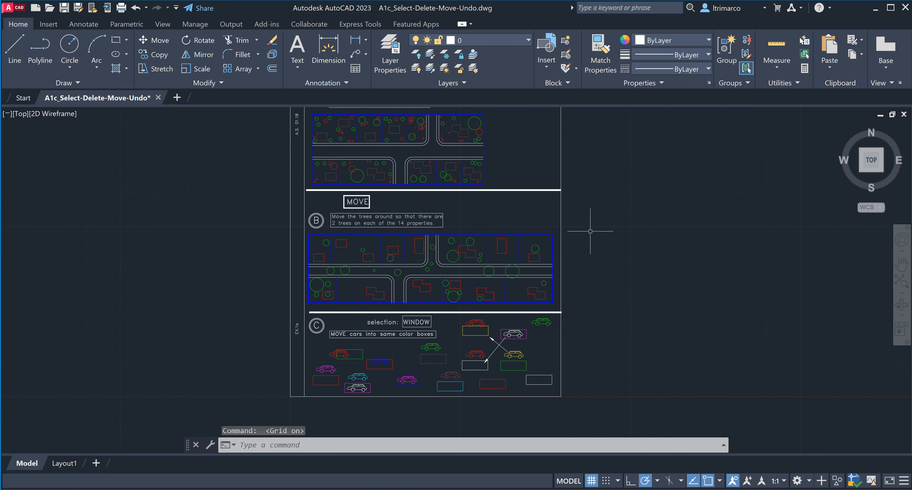
scroll(590, 304, down, 4)
middle_drag(651, 265, 583, 276)
scroll(531, 269, up, 10)
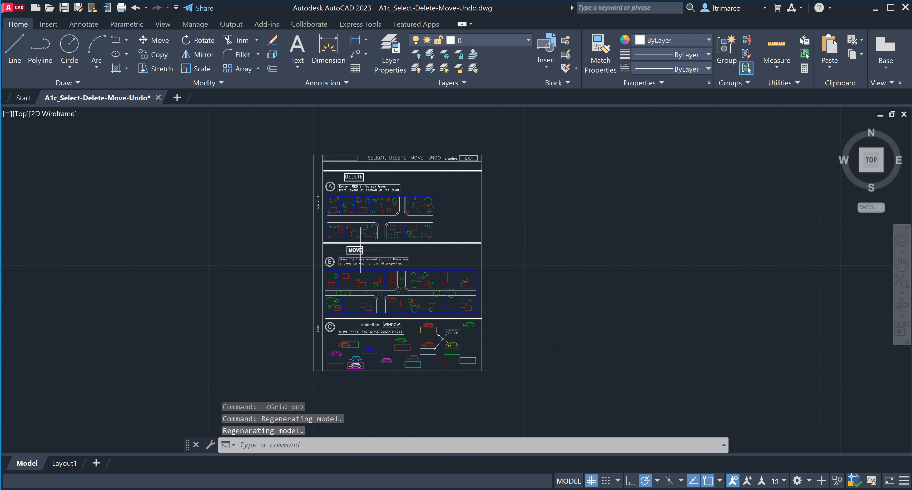
middle_drag(366, 253, 410, 253)
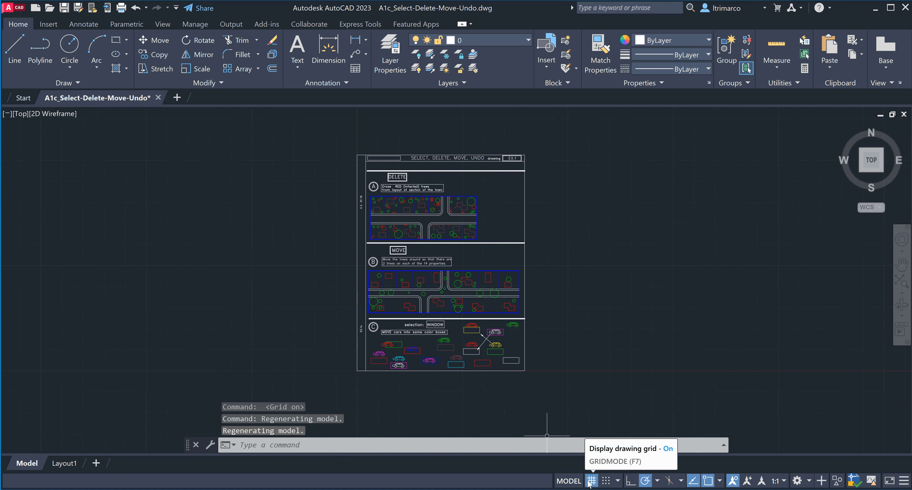
click(607, 481)
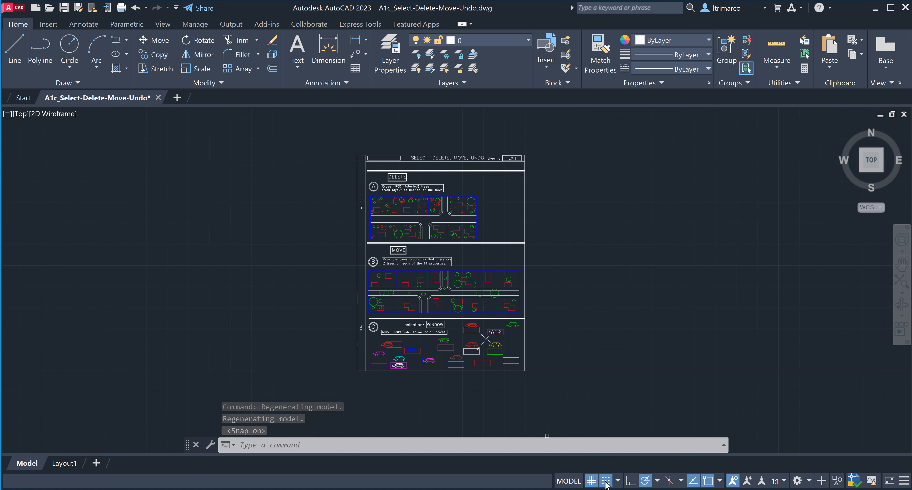
click(606, 482)
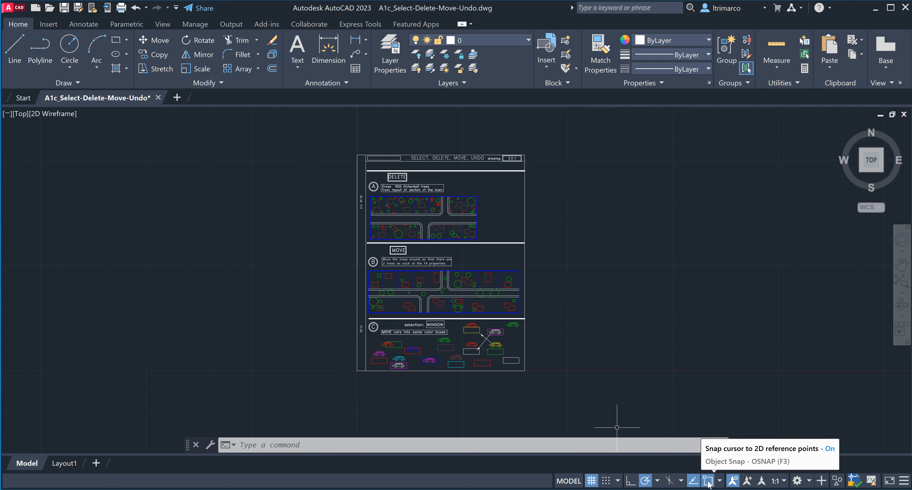
- Enable the Midpoint and Perpendicular object snaps in addition to the active ones
click(720, 483)
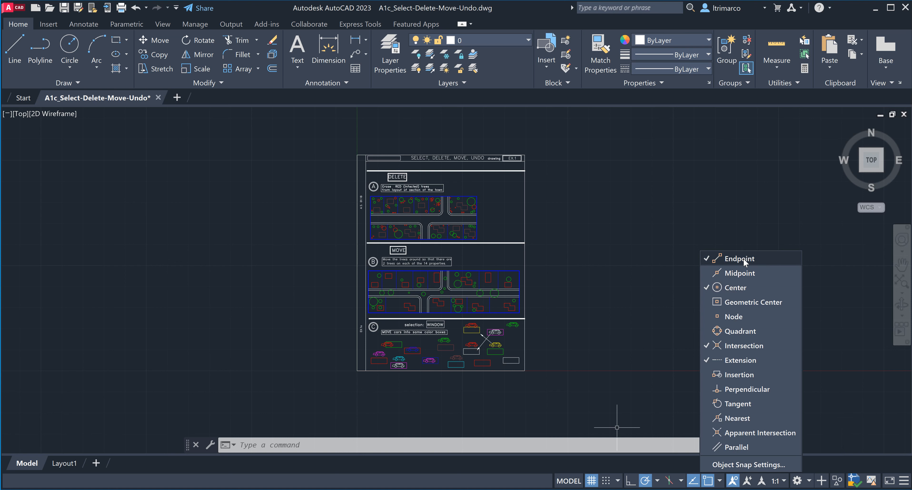
click(733, 274)
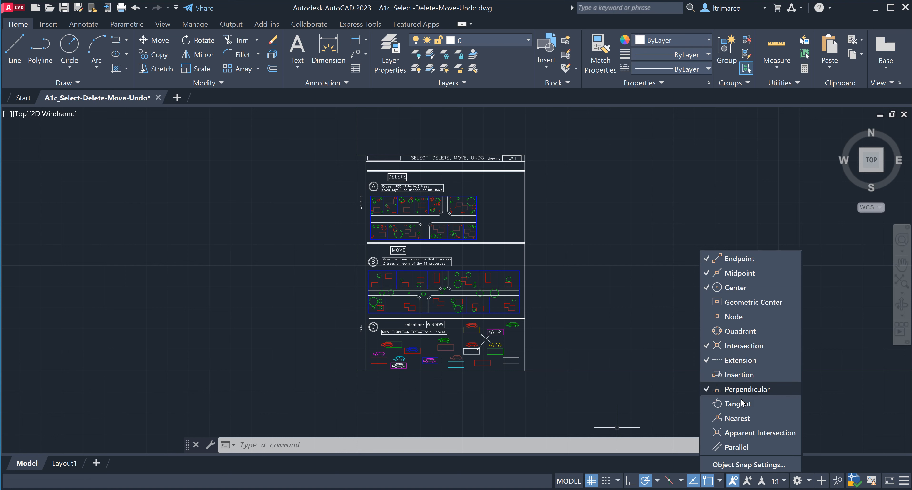
click(737, 418)
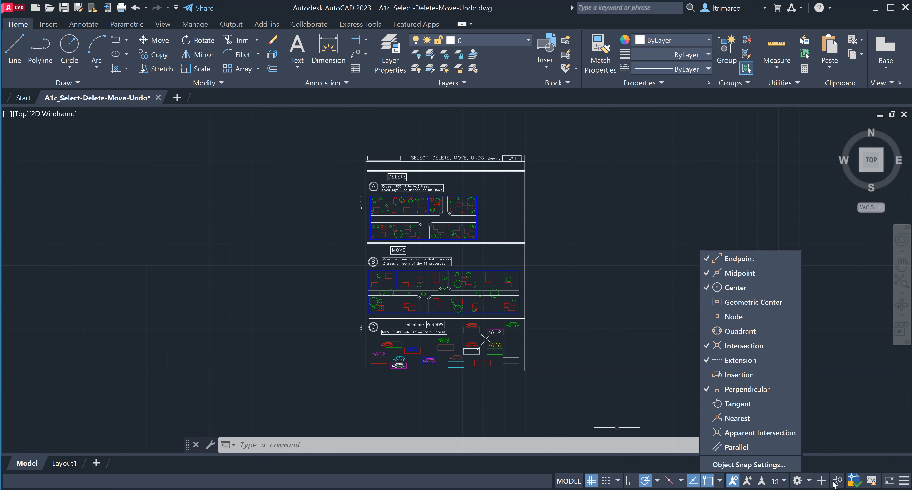
click(625, 349)
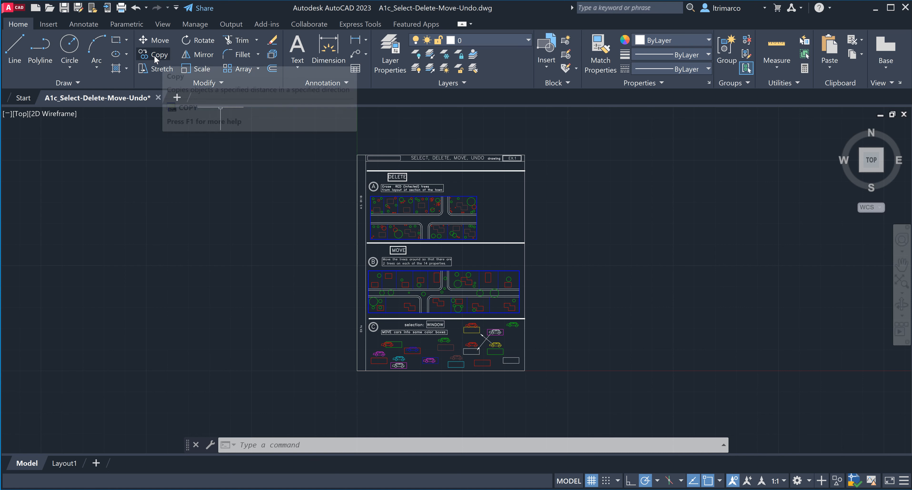
- Move the green tree in the upper-left corner of section A to the right by its center point, and undo the move
click(157, 40)
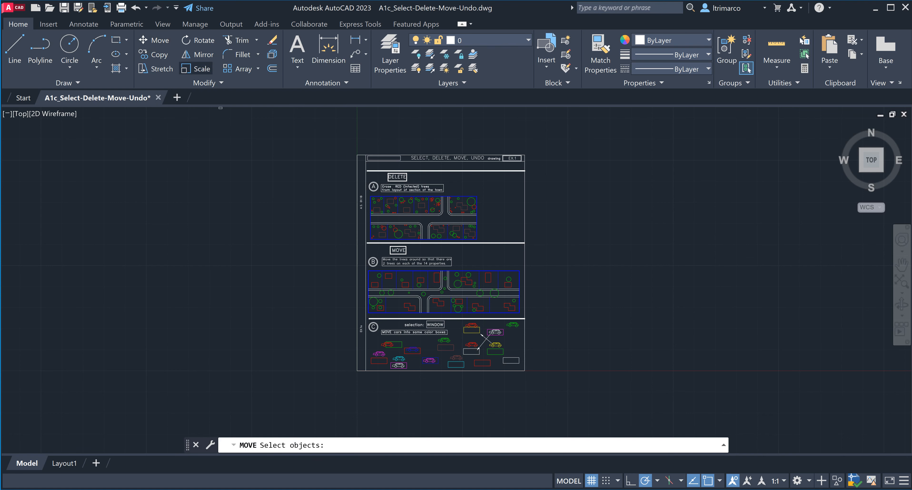
scroll(370, 187, up, 2)
scroll(375, 196, up, 5)
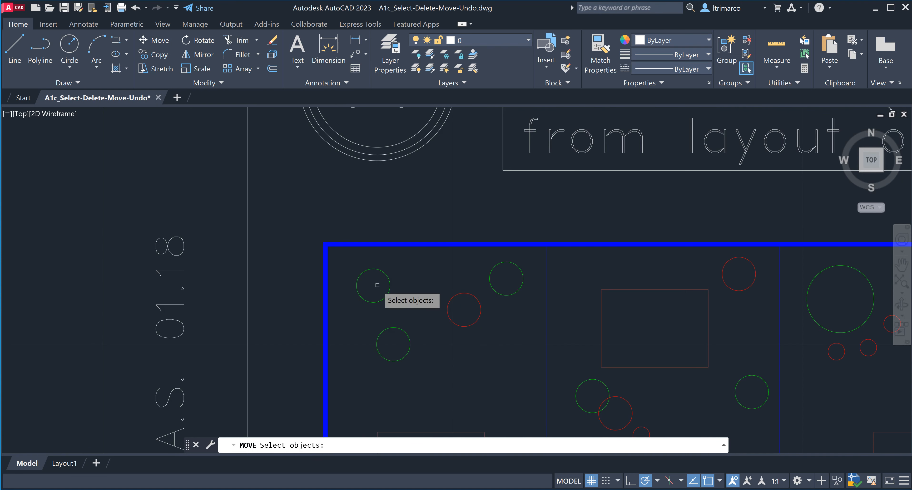
click(388, 281)
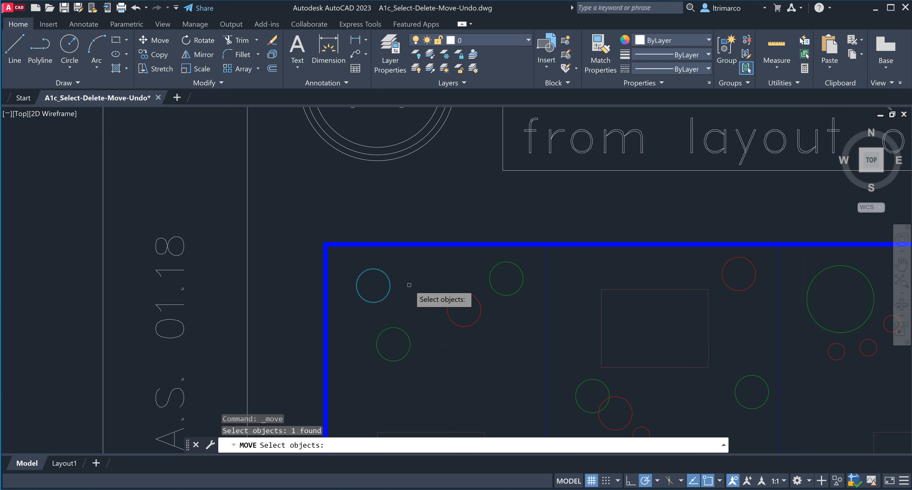
key(Return)
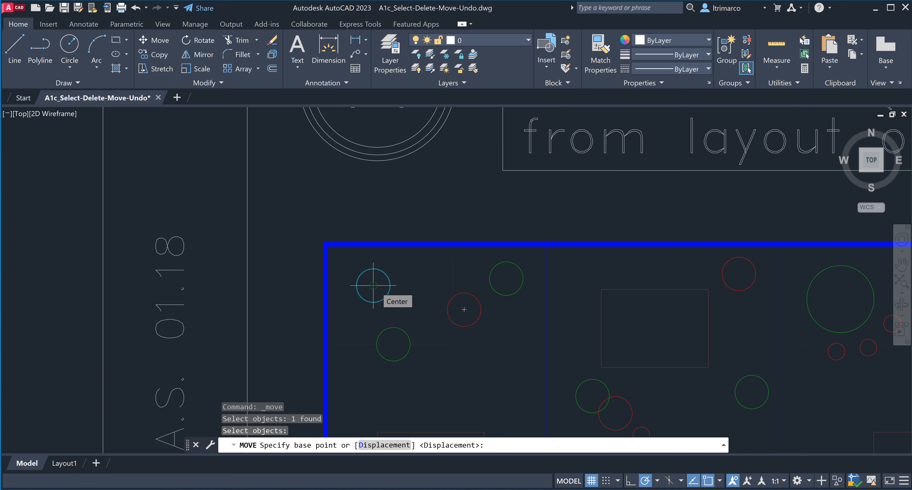
click(373, 286)
click(430, 286)
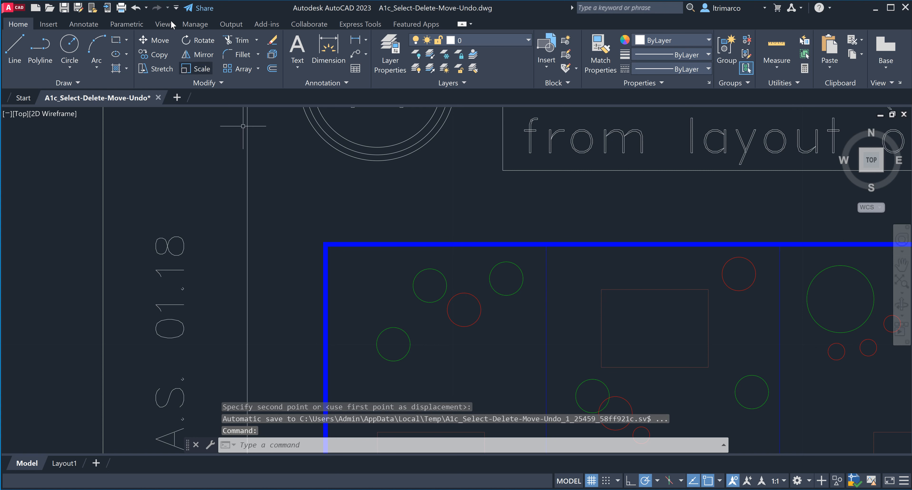
click(136, 8)
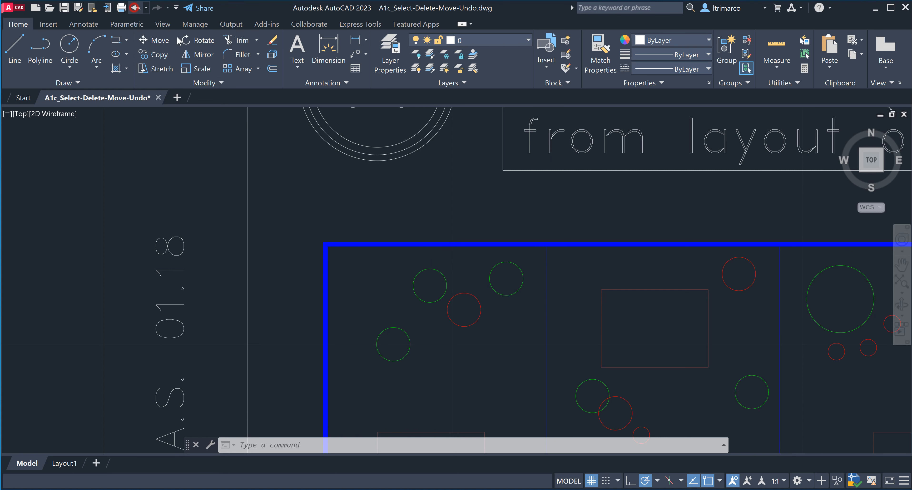
scroll(373, 190, up, 10)
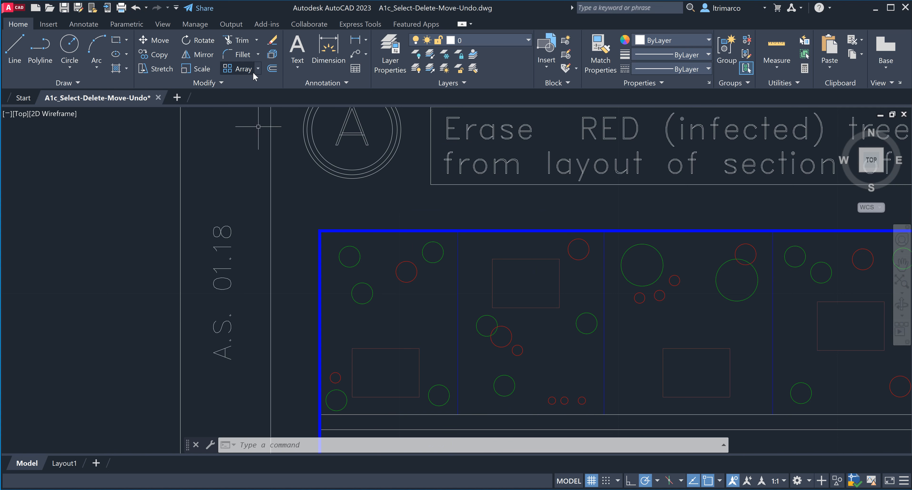
- Examine the exercise sheet's Delete and Move sections, including the tree layout and instructions of section A
scroll(320, 233, down, 10)
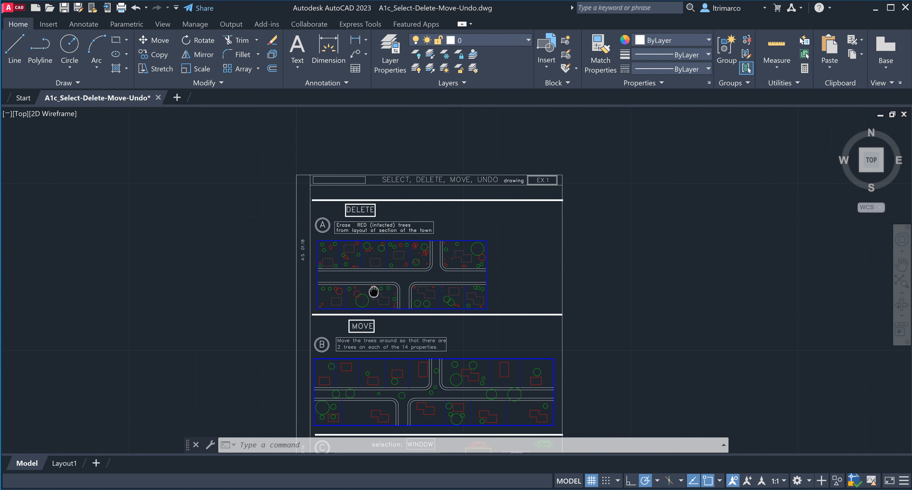
middle_drag(375, 291, 364, 275)
scroll(359, 250, up, 3)
scroll(363, 240, down, 5)
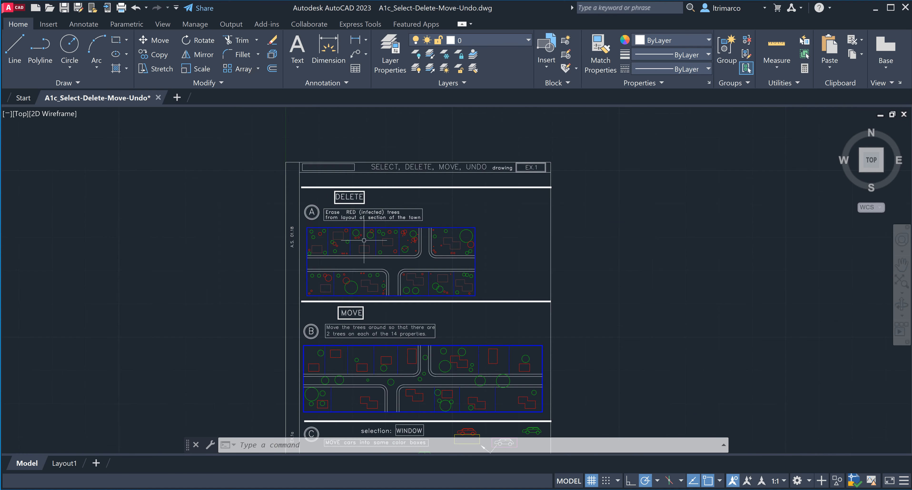
scroll(363, 240, up, 8)
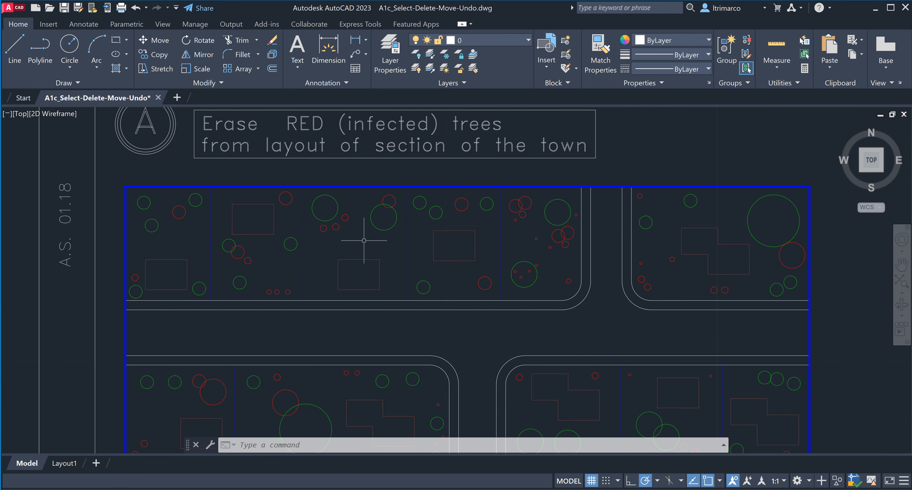
scroll(364, 240, down, 12)
scroll(365, 244, down, 4)
scroll(366, 254, up, 14)
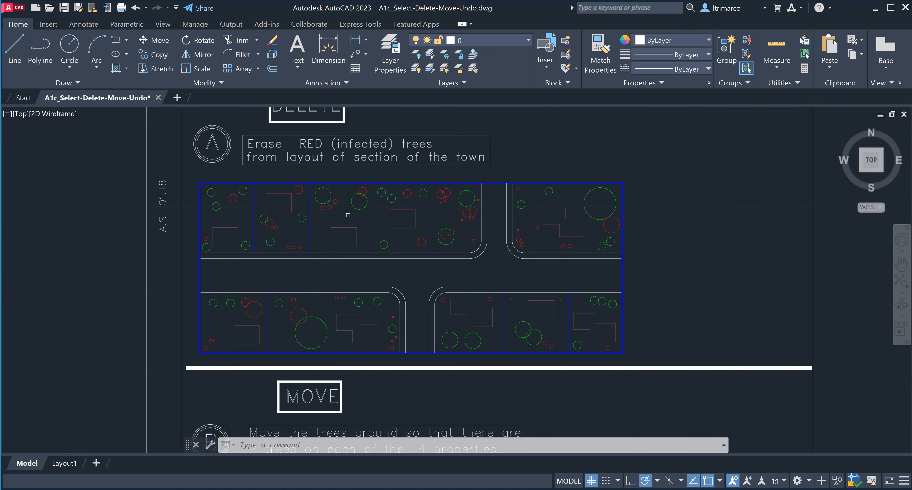
mouse_move(350, 209)
middle_down()
mouse_move(405, 242)
mouse_move(472, 263)
mouse_move(503, 212)
mouse_move(479, 254)
mouse_move(359, 274)
mouse_move(295, 212)
mouse_move(417, 250)
mouse_move(509, 234)
middle_up()
scroll(387, 285, down, 5)
scroll(391, 243, up, 2)
scroll(392, 244, up, 2)
scroll(393, 243, down, 2)
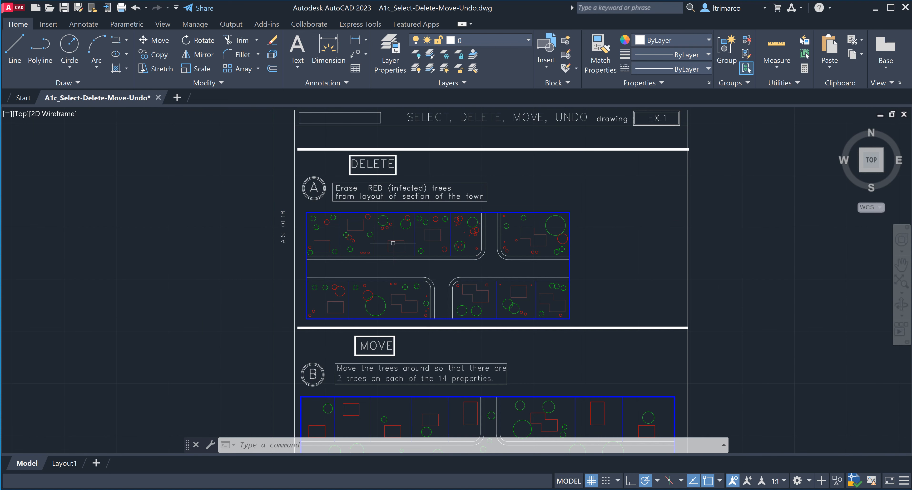
mouse_move(393, 239)
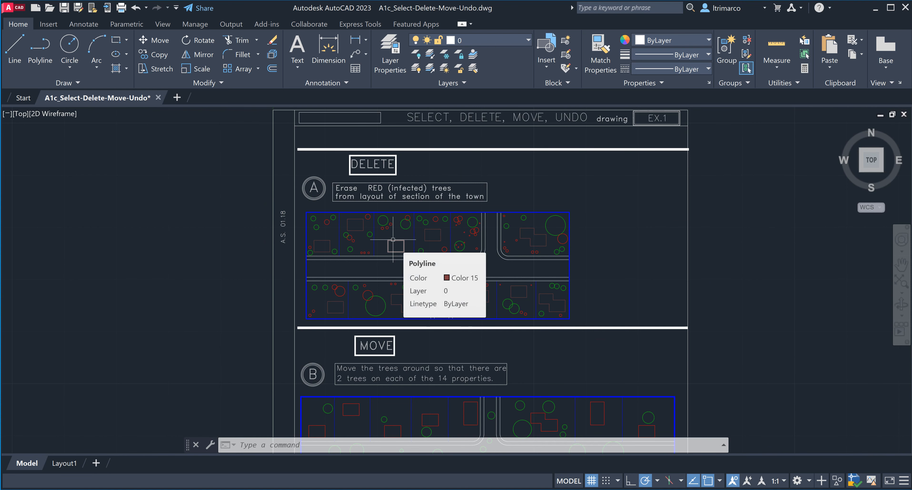
middle_drag(462, 201, 441, 209)
middle_drag(542, 198, 510, 199)
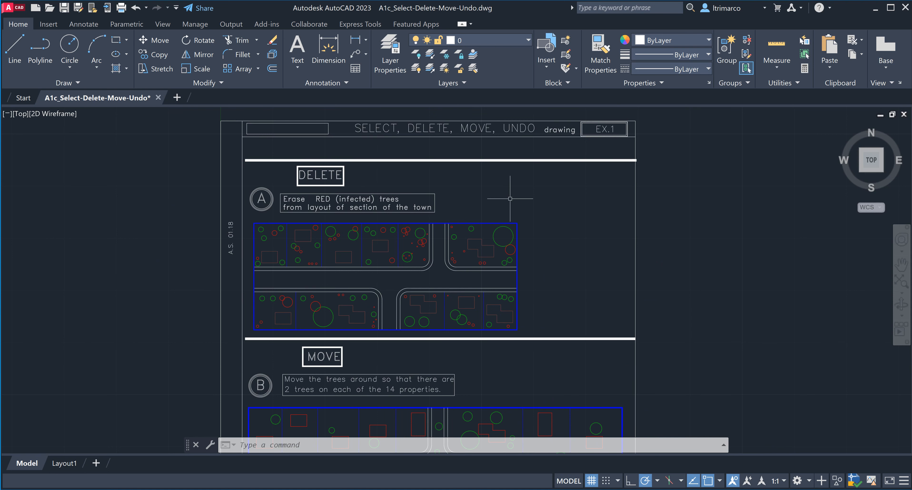
middle_drag(498, 193, 494, 225)
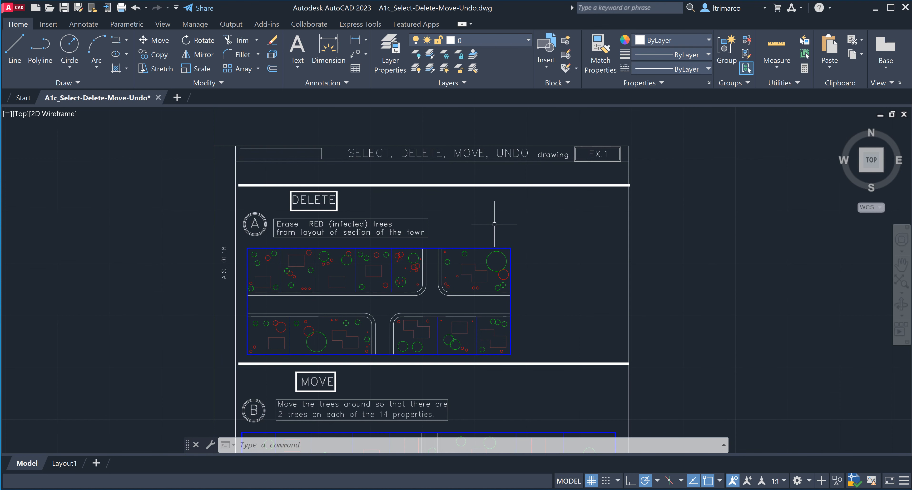
scroll(235, 261, up, 2)
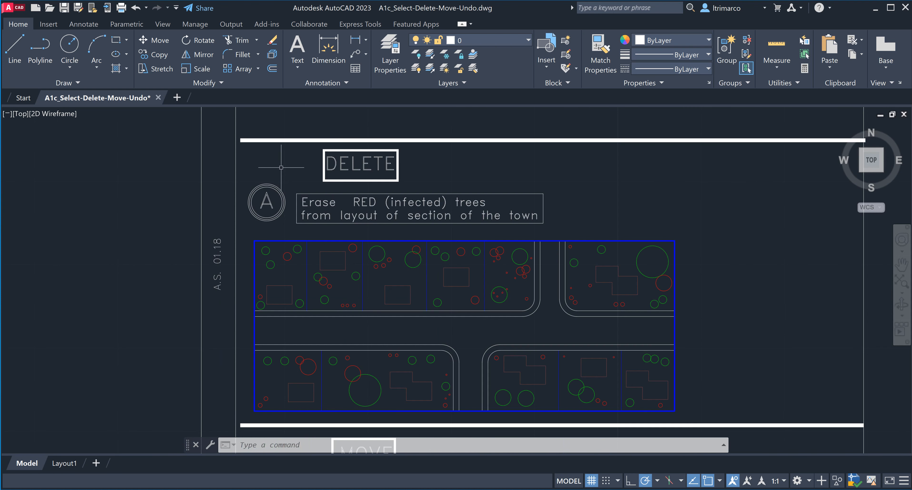
- Erase the five red trees above the row of three in section A's two upper-left properties, and undo the erasure
scroll(283, 164, up, 2)
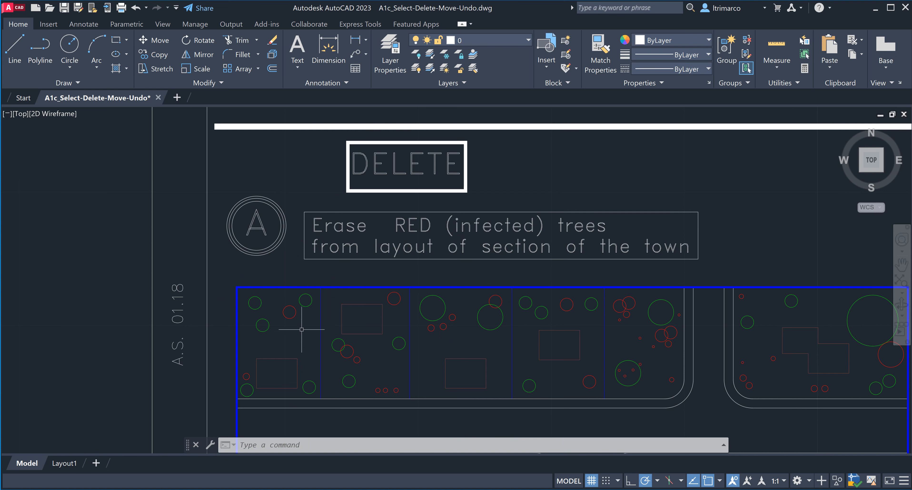
click(292, 316)
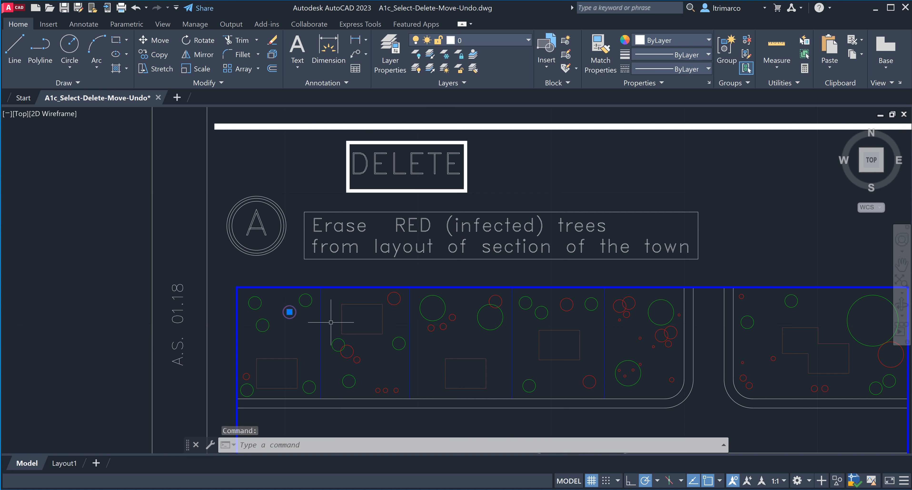
click(244, 375)
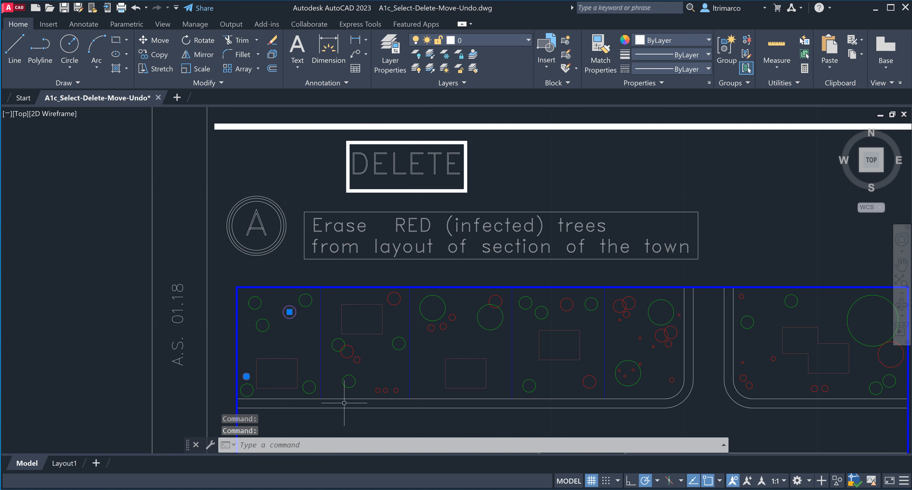
click(352, 355)
click(356, 360)
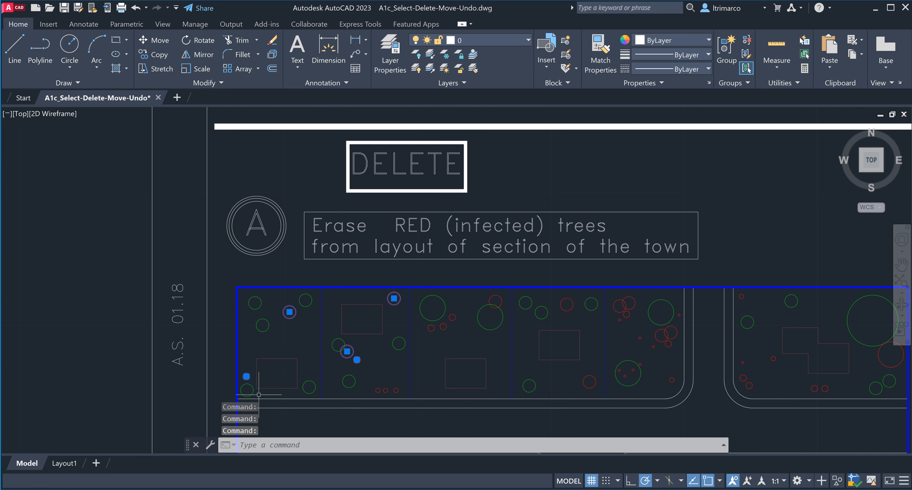
scroll(264, 393, up, 4)
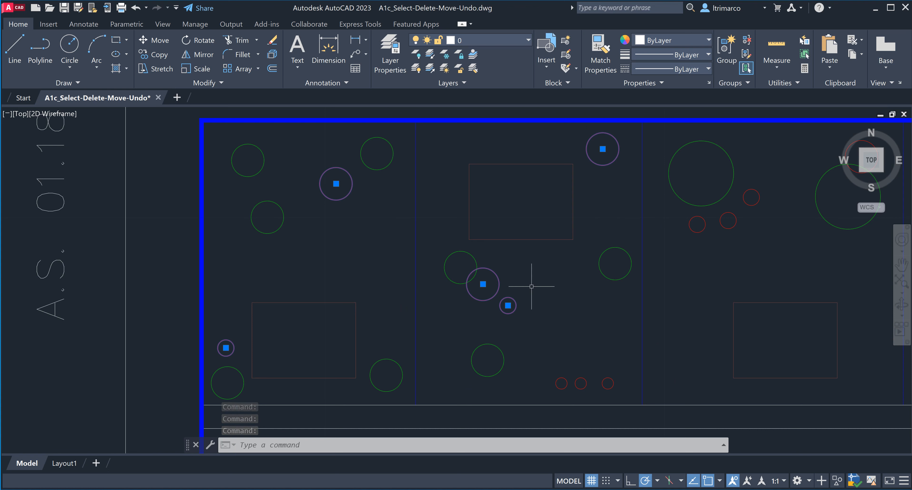
key(Delete)
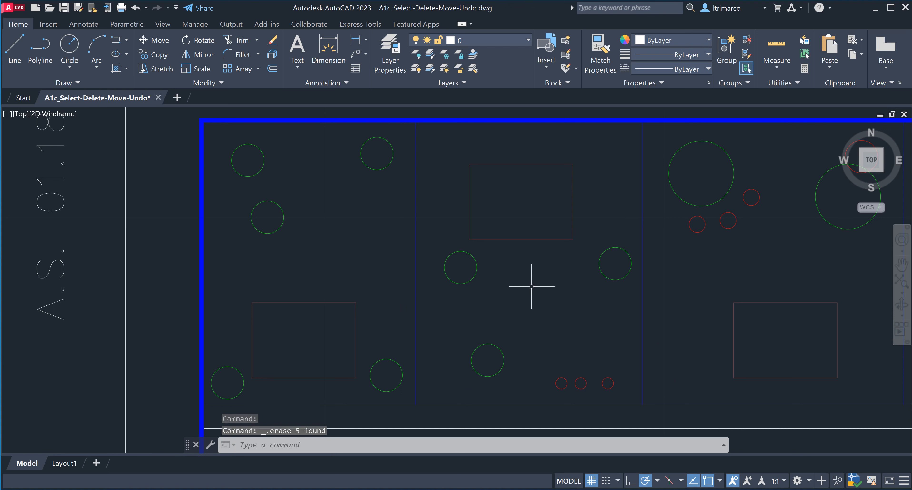
key(ctrl+z)
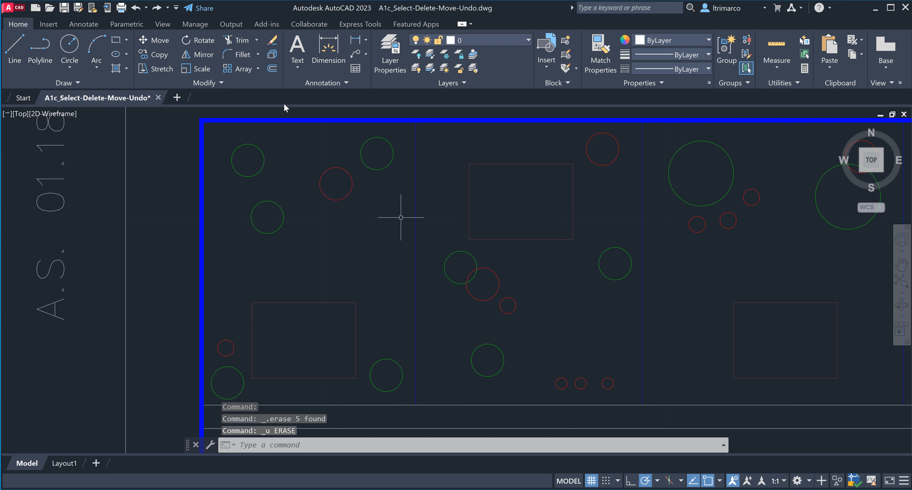
- Pick both red trees in the first property and the larger overlapping one in the second for the Erase command, and cancel it
click(271, 41)
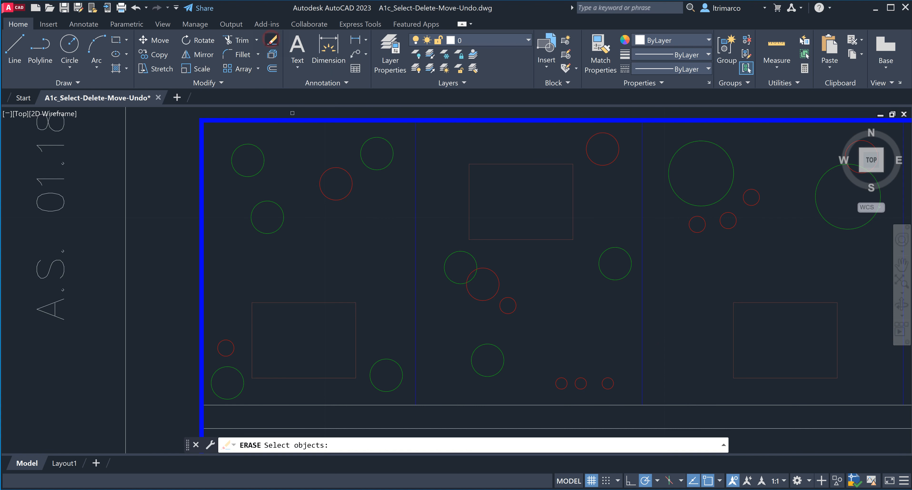
click(336, 199)
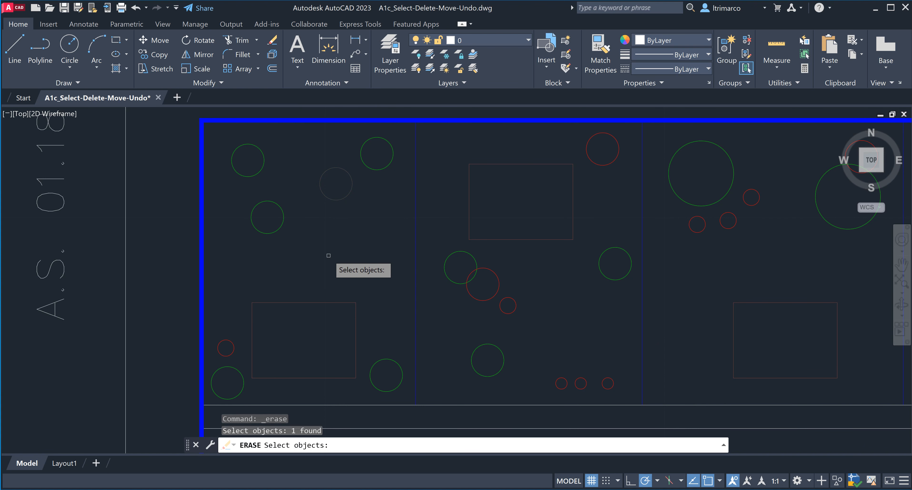
click(233, 345)
click(475, 299)
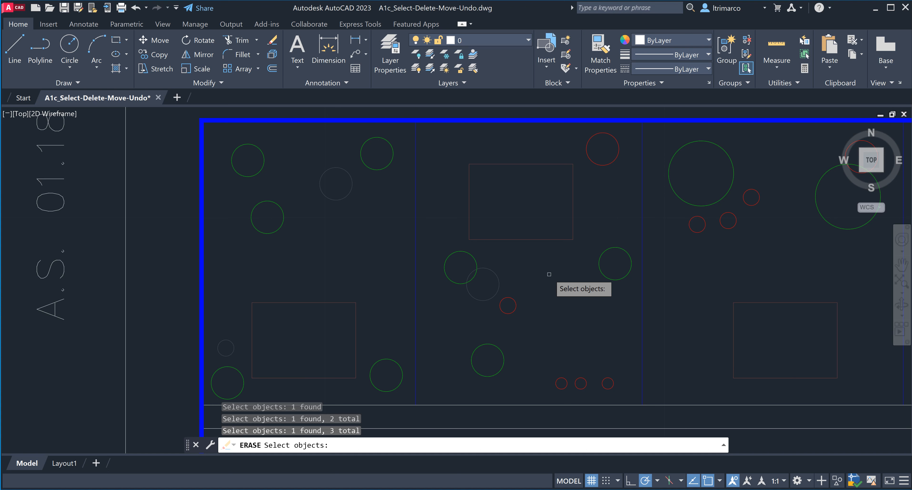
key(Escape)
key(Escape)
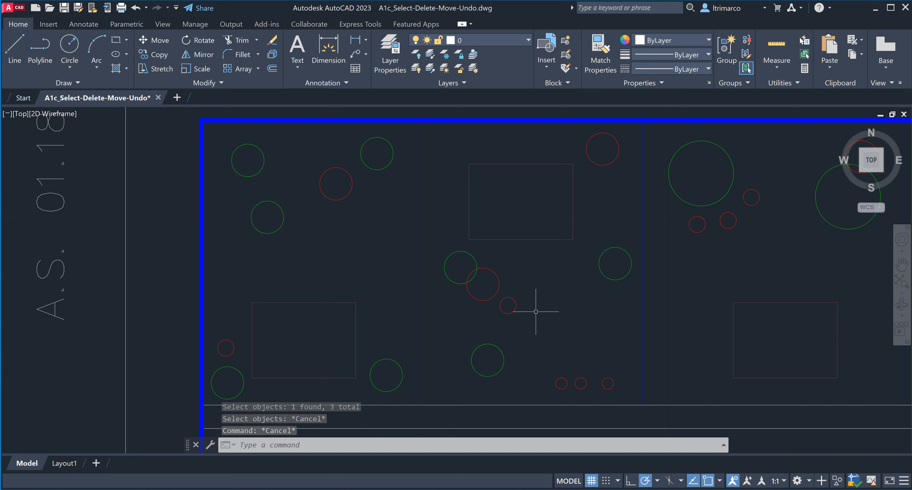
mouse_move(539, 320)
mouse_down()
mouse_move(503, 279)
mouse_move(548, 328)
mouse_up()
click(549, 330)
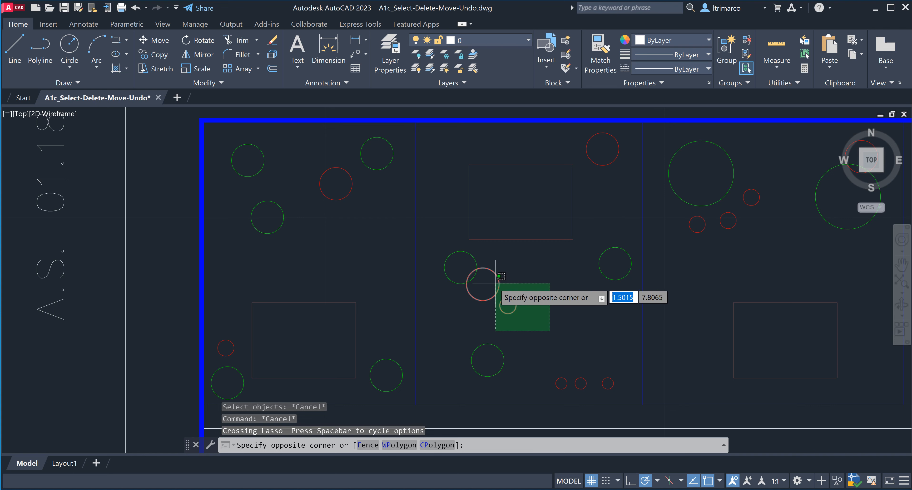
key(Escape)
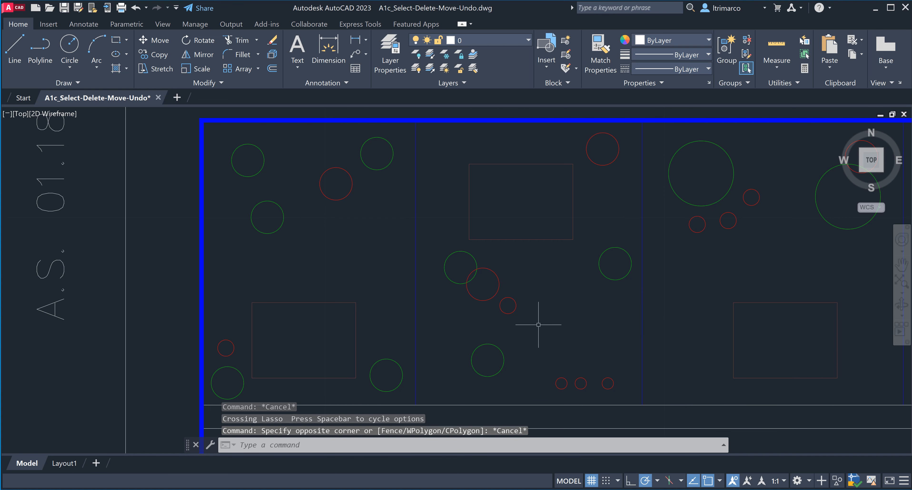
- Erase the two adjacent red trees in the middle of the second property with a crossing selection, and undo the erasure
click(538, 326)
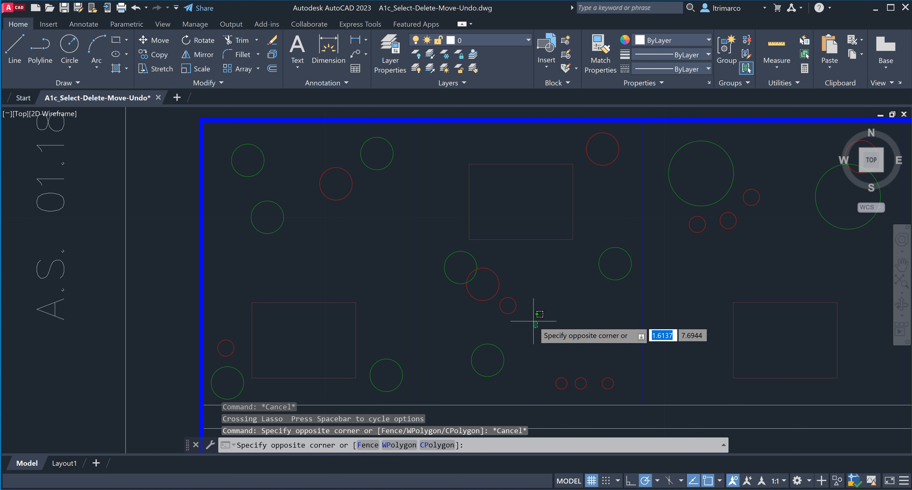
click(494, 284)
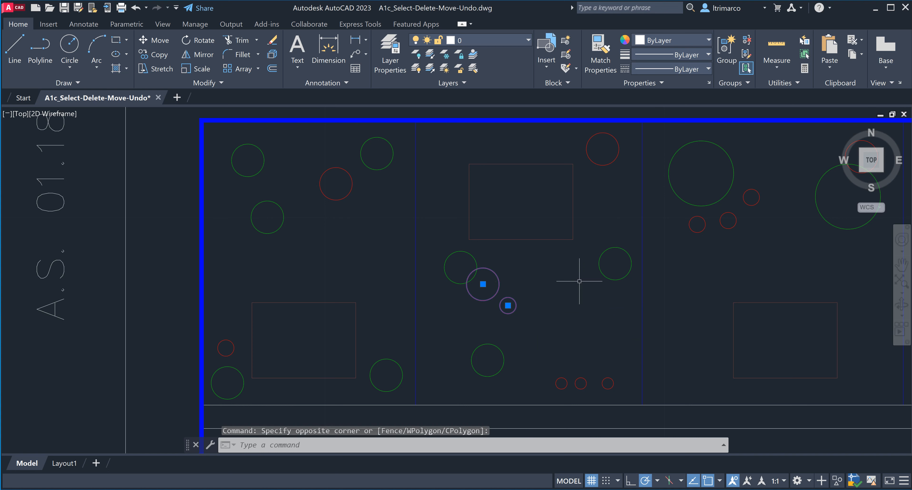
key(Delete)
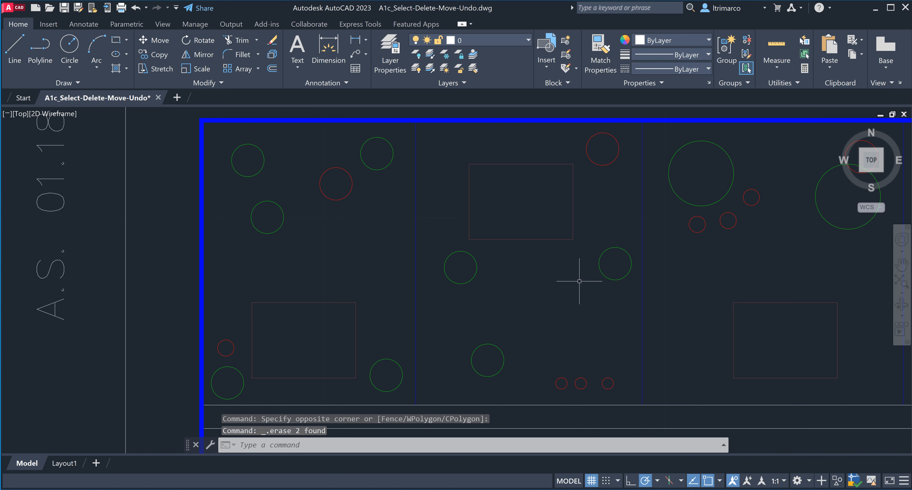
key(ctrl+z)
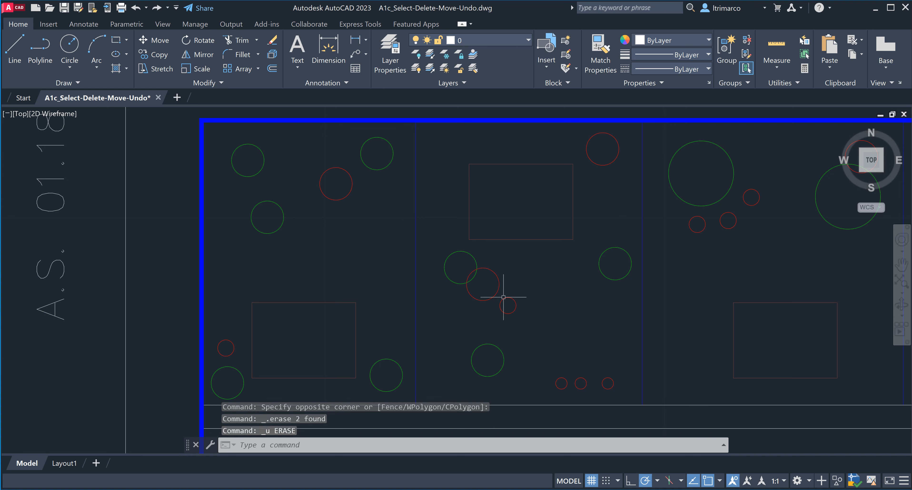
- Erase the small red tree in the middle of the second property with an enclosing window selection, and undo the erasure
click(451, 322)
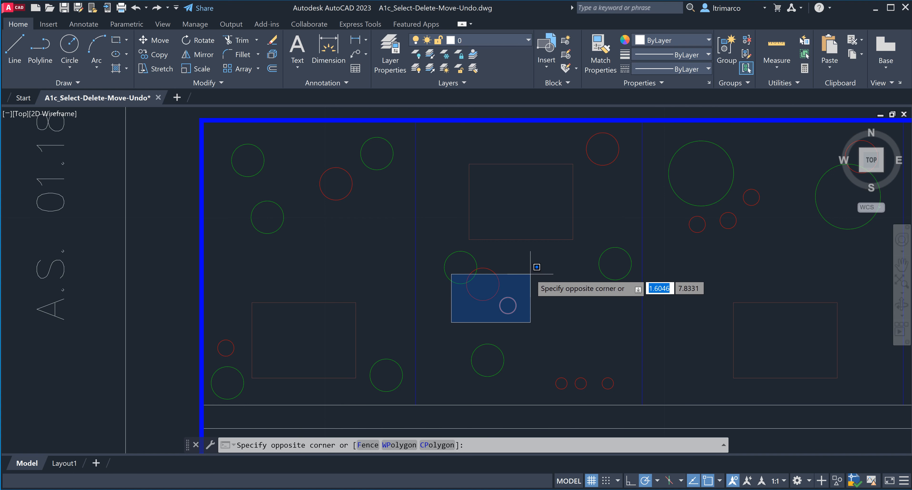
click(530, 288)
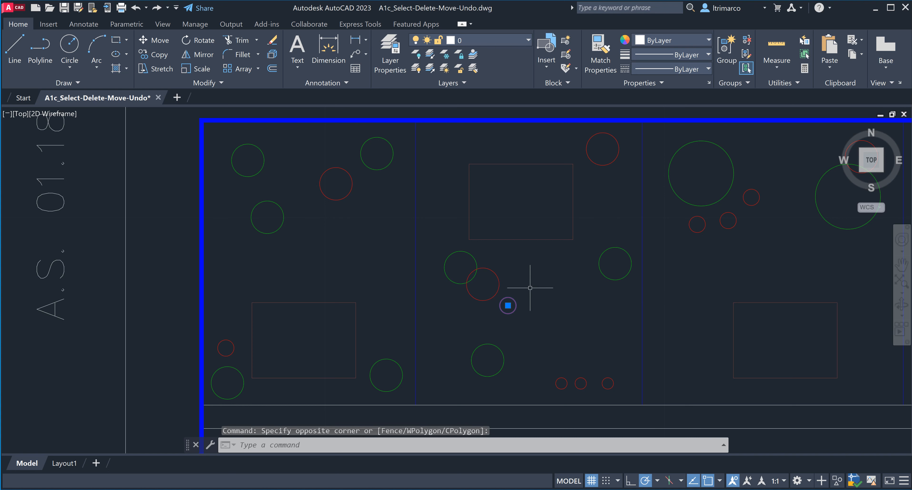
key(Delete)
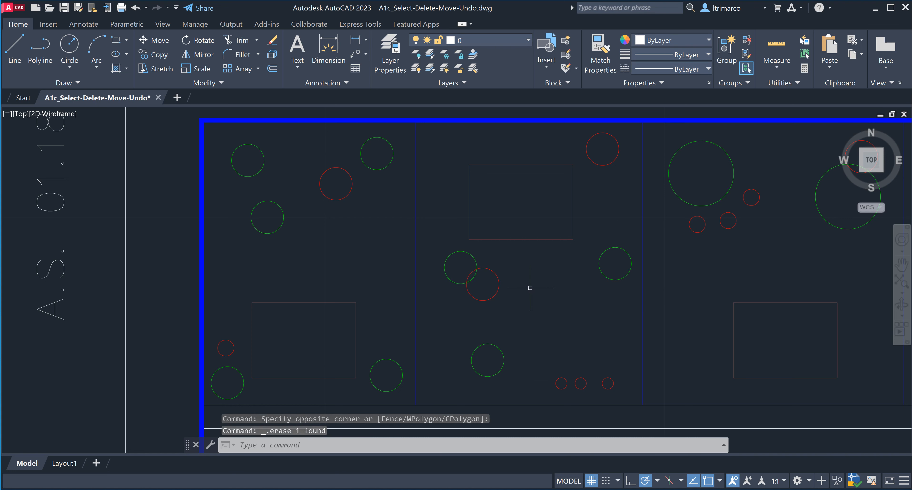
key(ctrl+z)
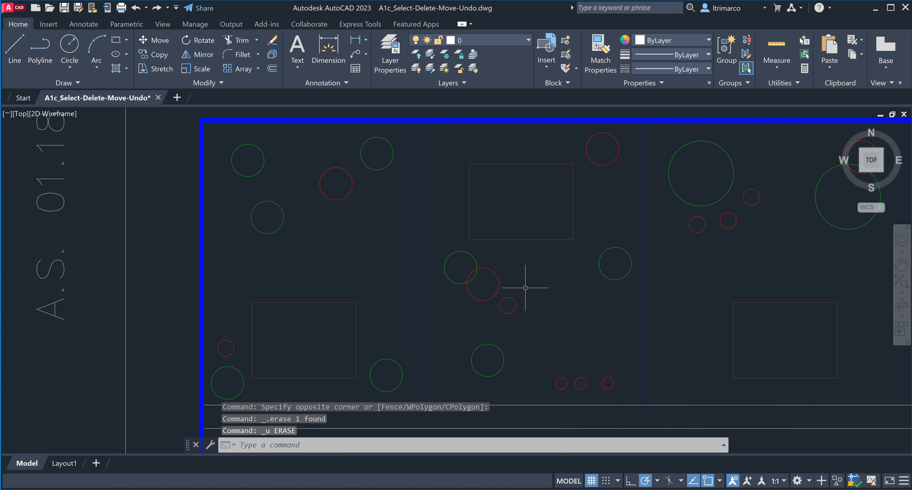
- Erase both red trees in section A's first upper property and the three above the bottom row in the second
click(514, 299)
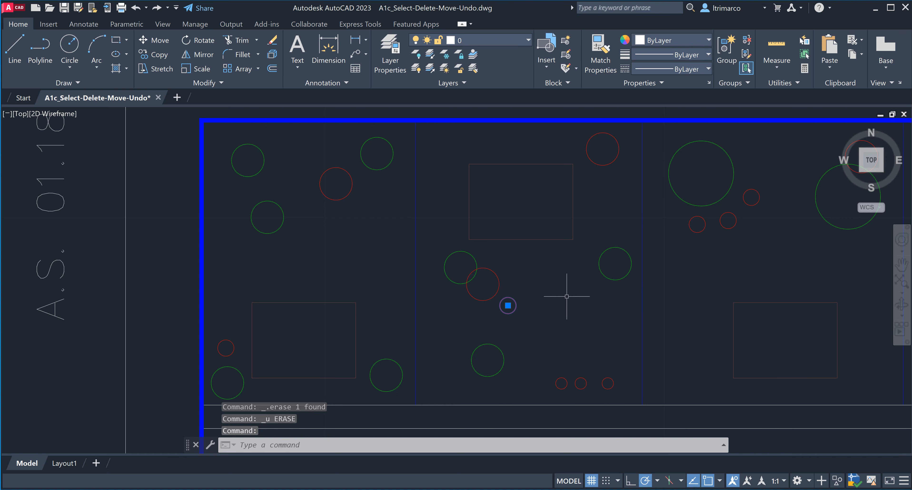
click(487, 268)
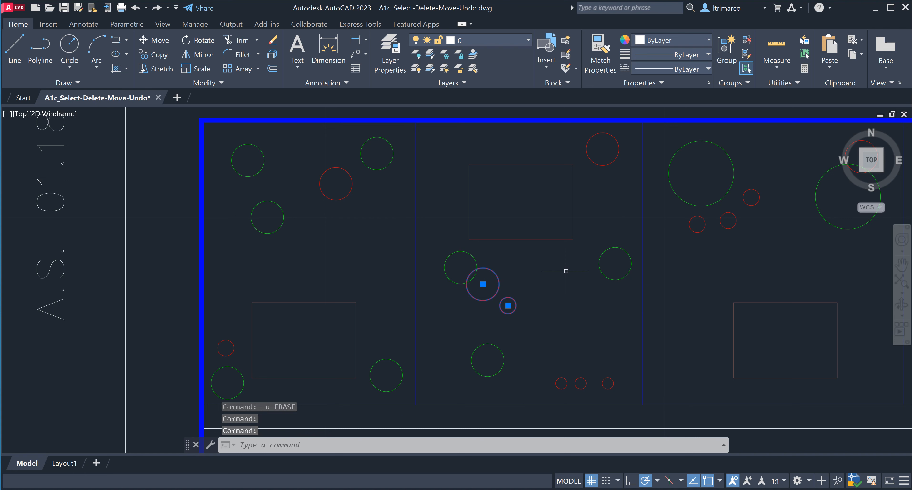
click(600, 153)
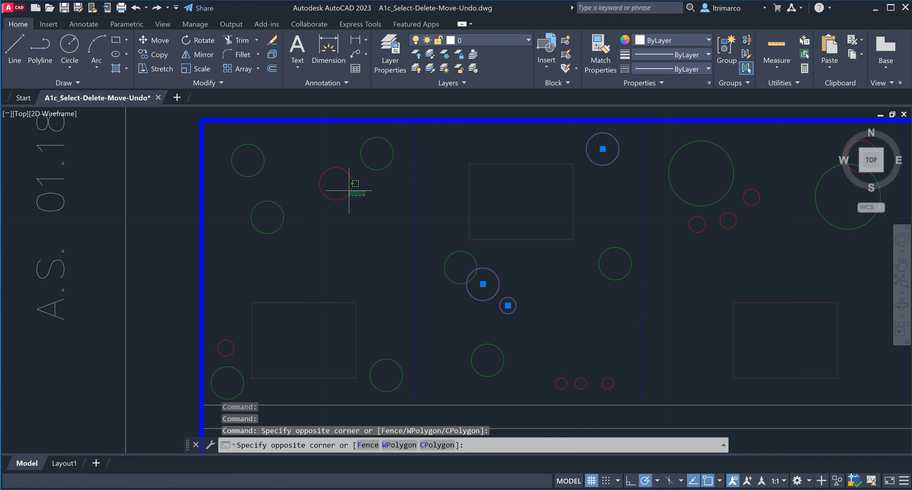
click(339, 188)
click(228, 340)
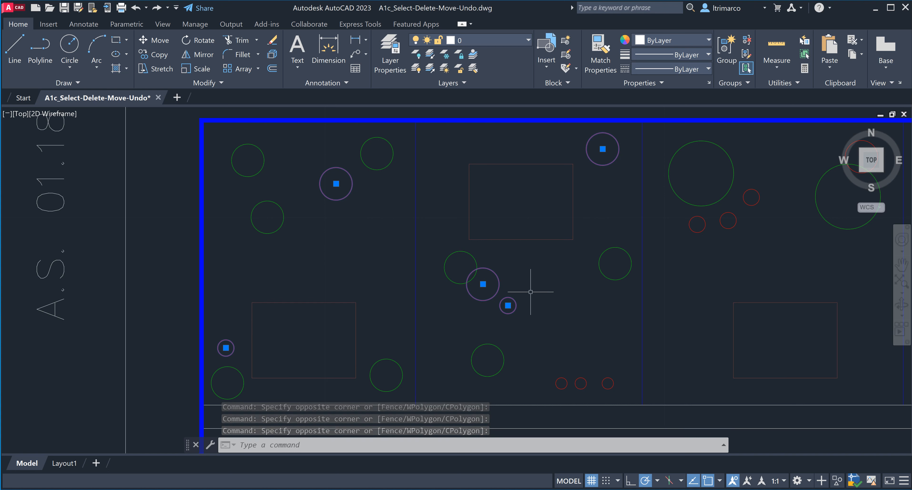
key(Delete)
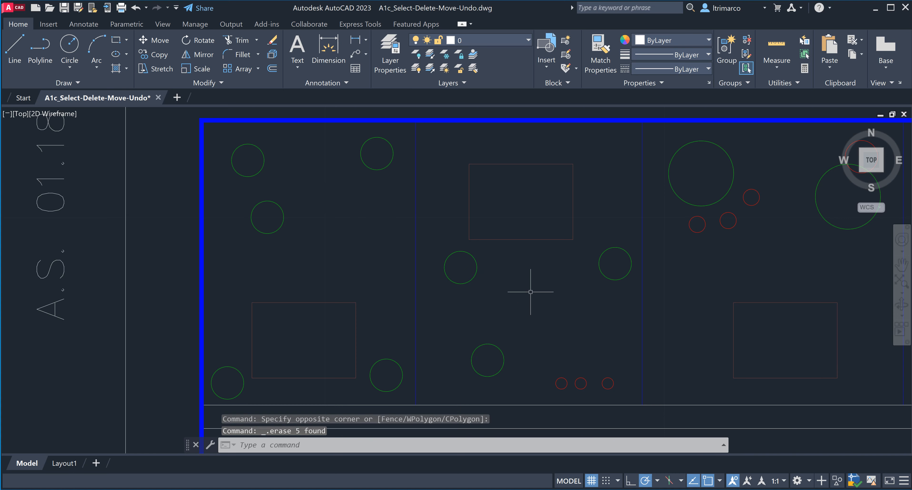
- Preselect section B's leftmost road tree, move it by its center into the first upper property, and undo the move
scroll(515, 292, down, 5)
mouse_move(533, 305)
middle_down()
mouse_move(508, 269)
mouse_move(457, 244)
middle_up()
mouse_move(461, 279)
middle_down()
mouse_move(430, 242)
mouse_move(414, 179)
middle_up()
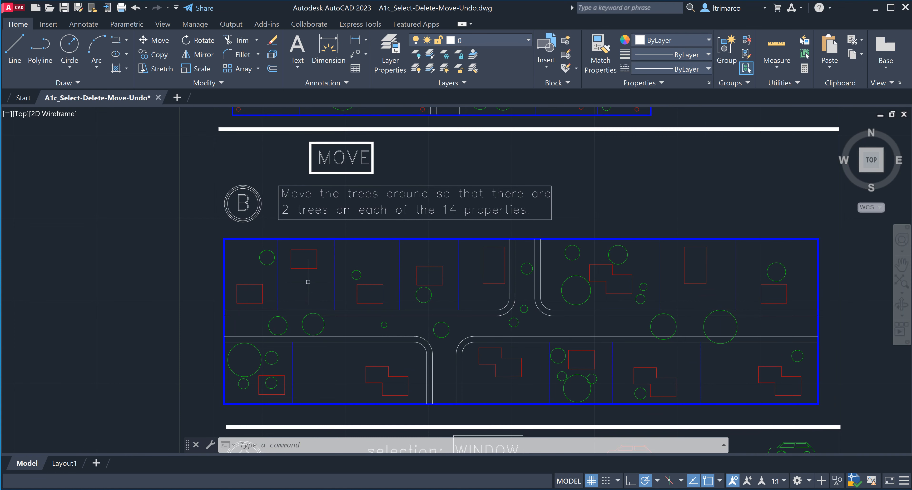
middle_drag(284, 295, 292, 232)
scroll(247, 238, up, 2)
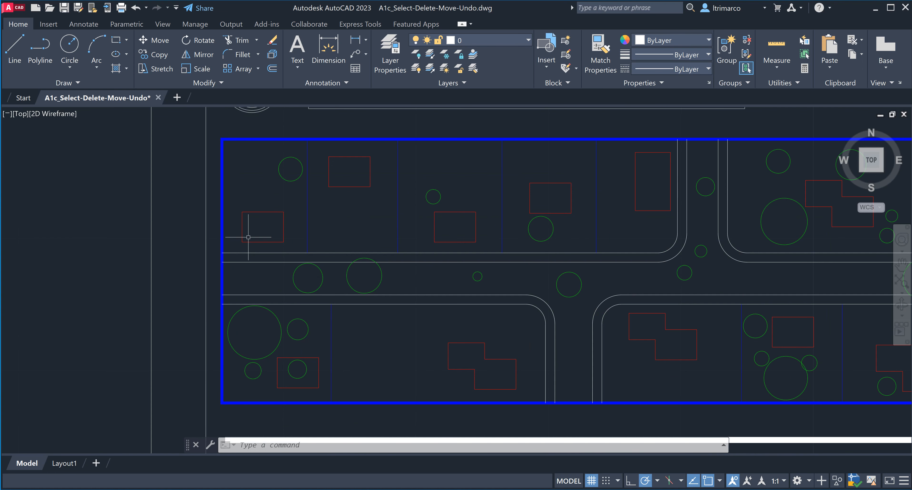
click(320, 286)
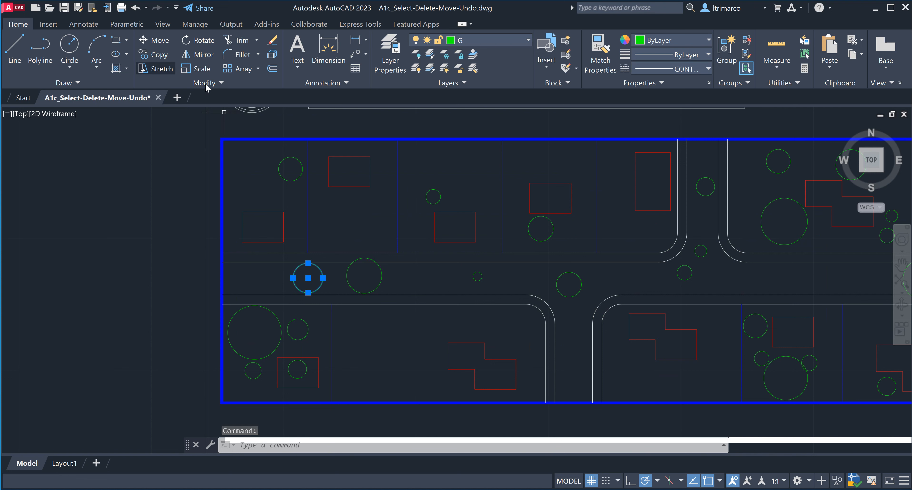
click(160, 40)
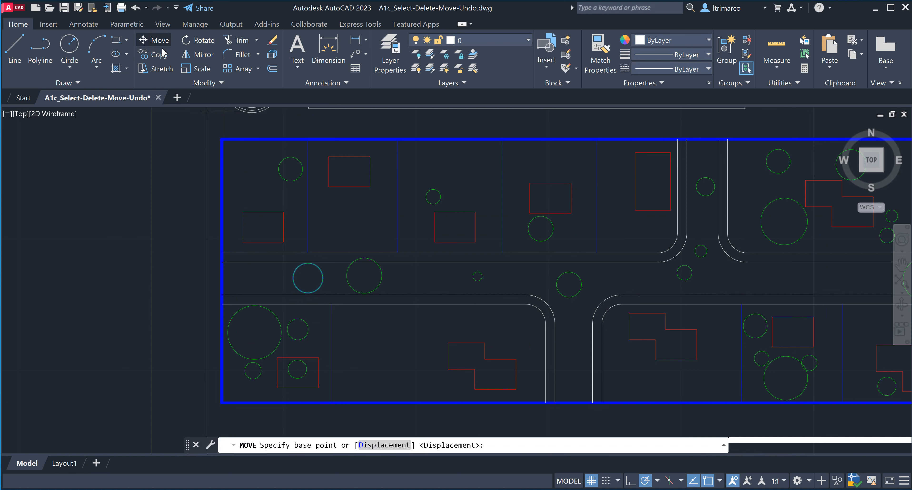
click(308, 277)
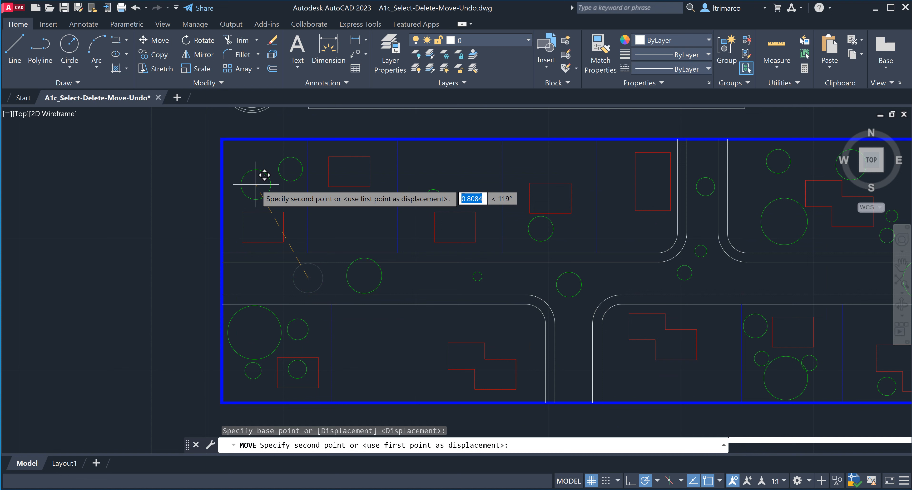
click(254, 185)
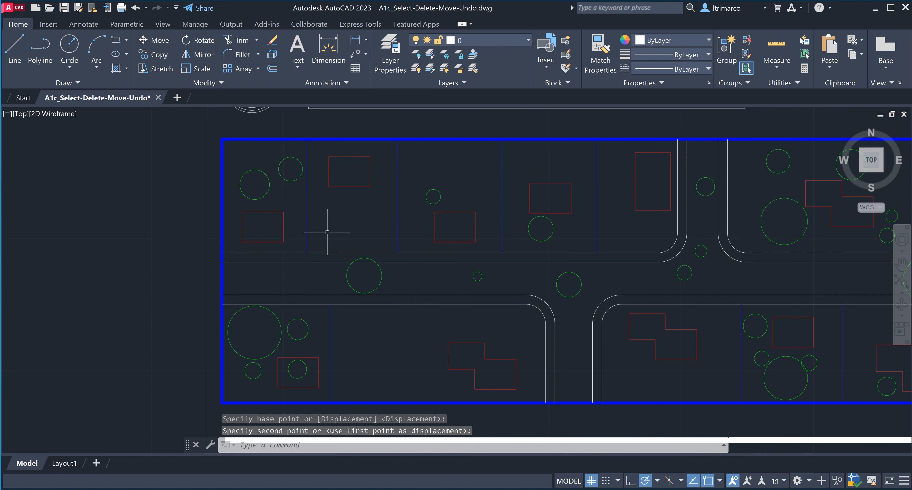
key(ctrl+z)
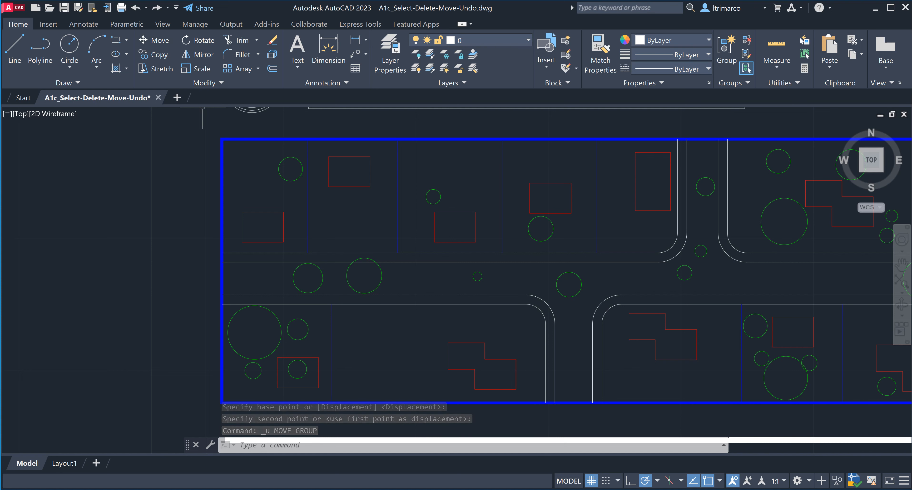
- Start Move before selecting, shift the leftmost road tree beside the first upper property's existing tree, and undo it
text(m)
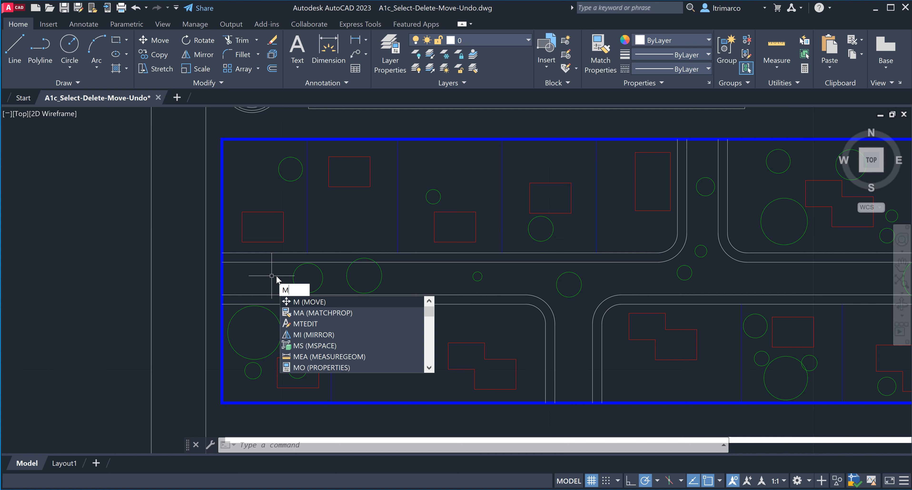
key(Return)
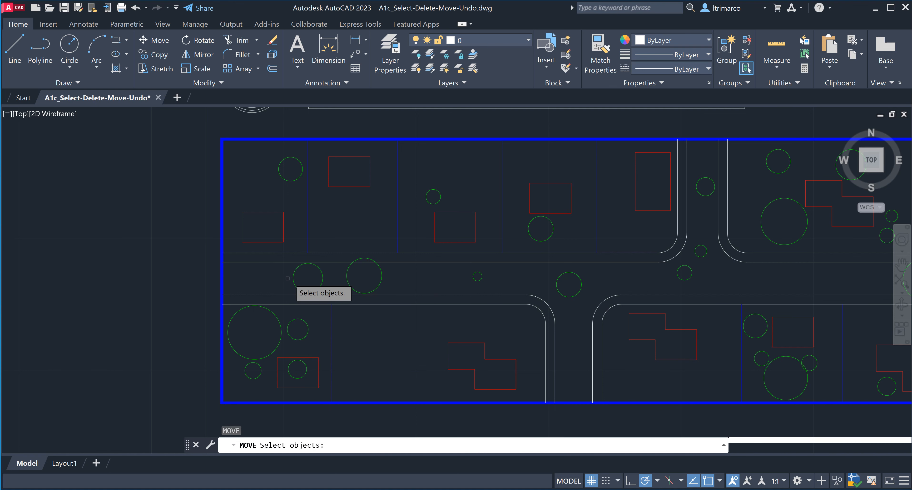
click(294, 280)
key(Return)
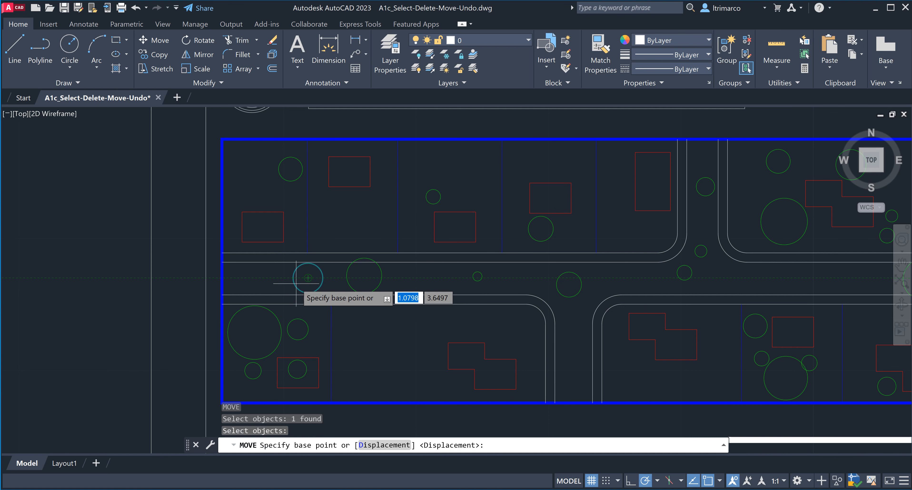
click(308, 278)
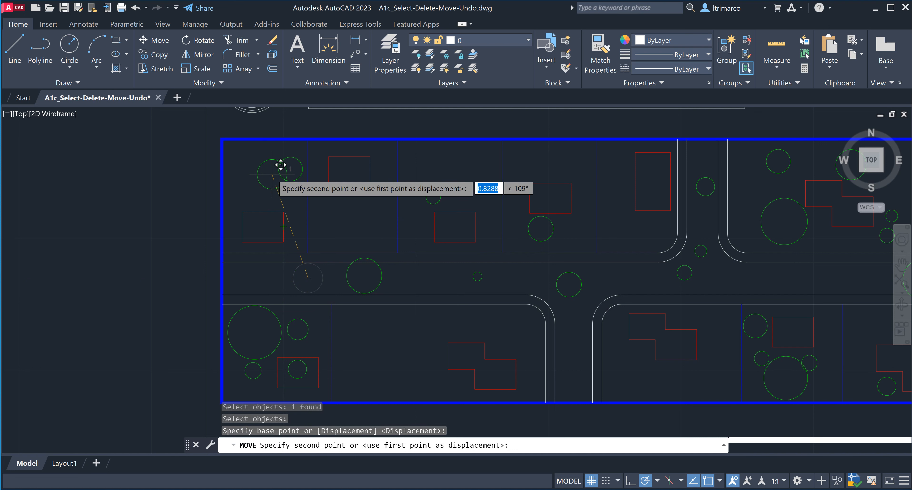
click(271, 174)
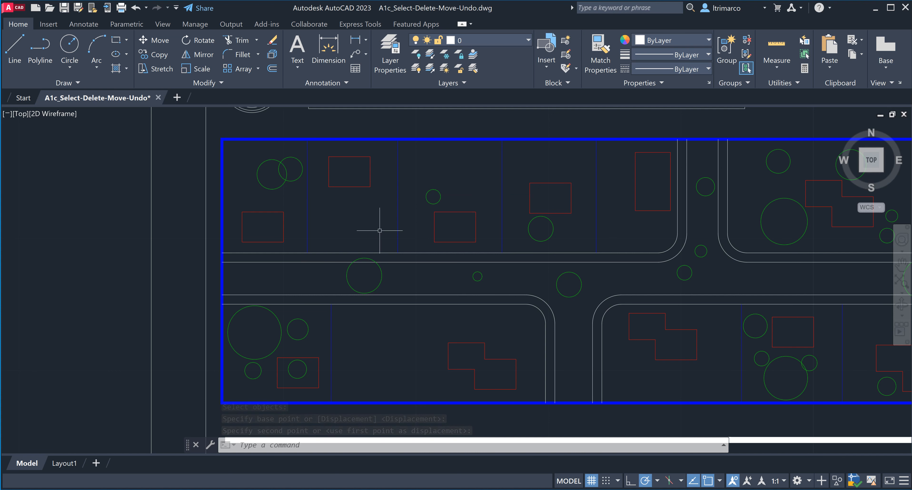
key(ctrl+z)
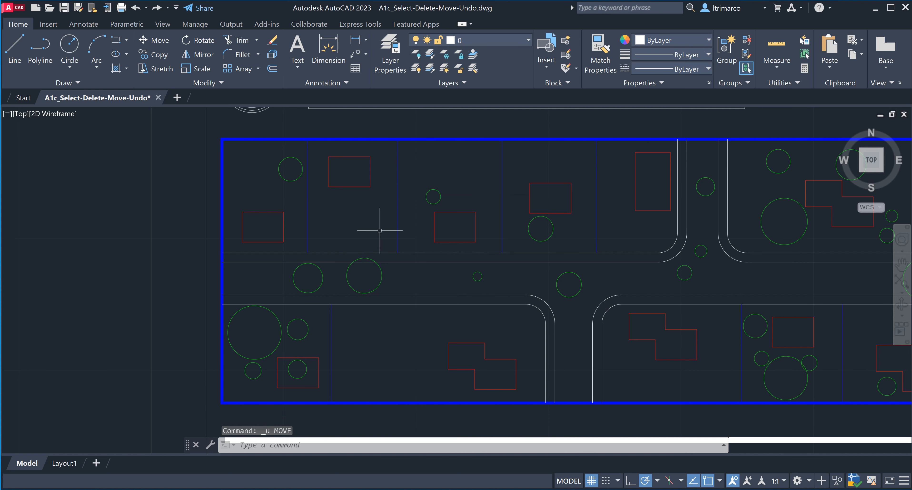
- Move section B's leftmost road tree by its center to the open area above the house in the first upper property
text(m)
key(Return)
click(328, 268)
click(323, 275)
key(Return)
click(308, 277)
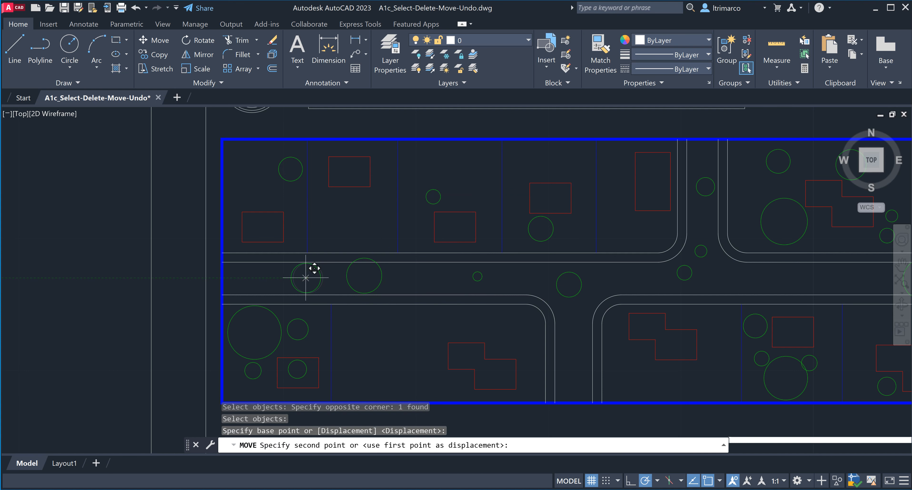
click(249, 184)
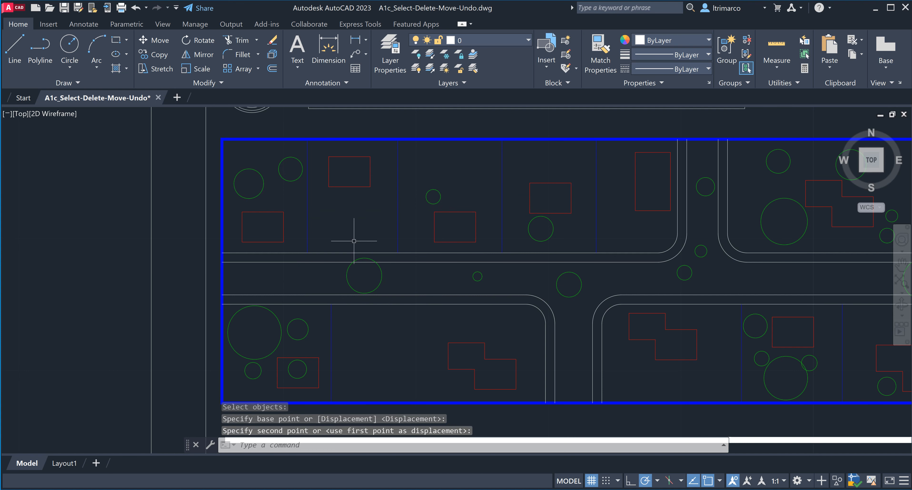
- Examine the rest of section B and section C's exercise on moving cars into same color boxes
scroll(417, 301, down, 2)
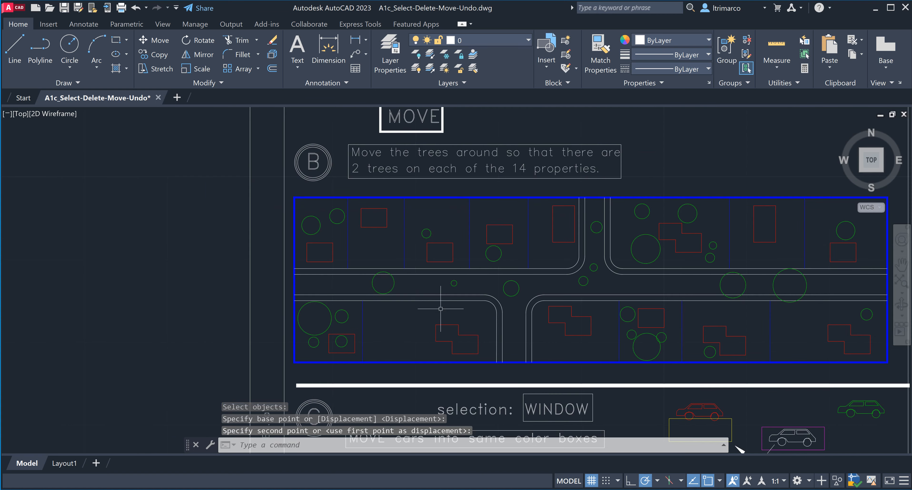
middle_drag(441, 308, 362, 321)
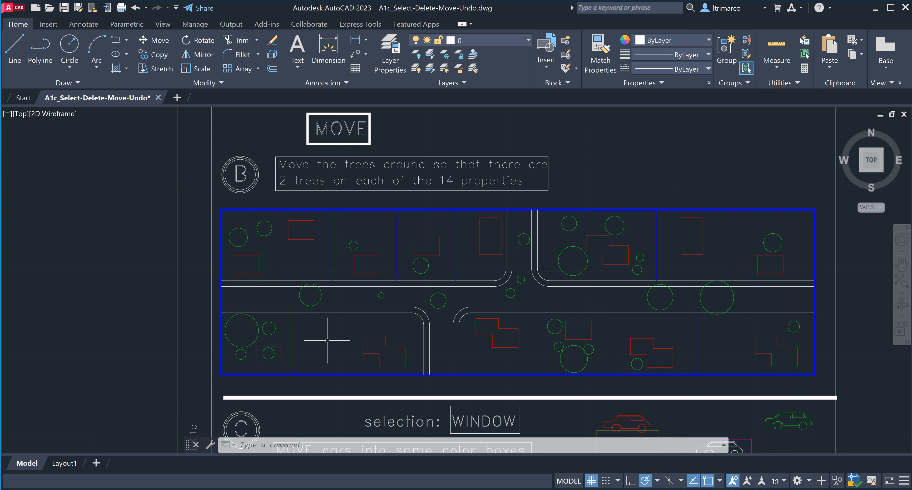
scroll(339, 354, down, 4)
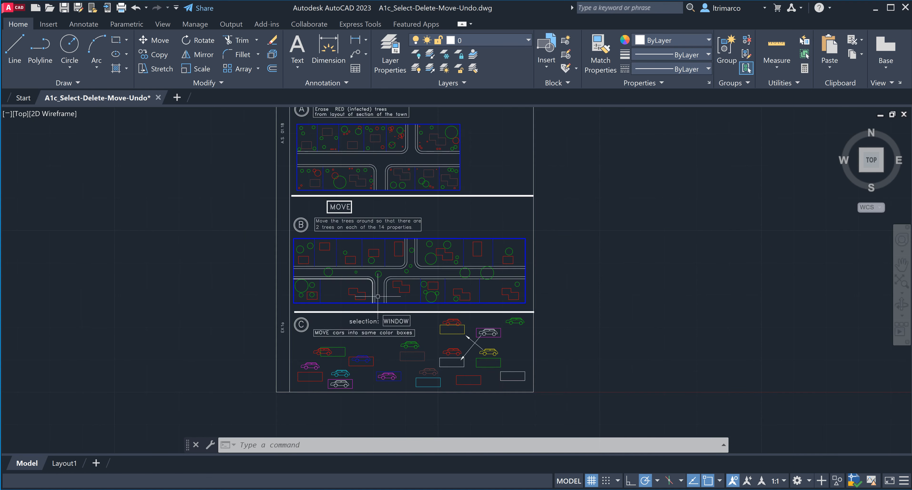
scroll(379, 287, up, 2)
mouse_move(403, 359)
middle_down()
mouse_move(368, 279)
mouse_move(450, 243)
mouse_move(456, 299)
middle_up()
scroll(464, 302, up, 2)
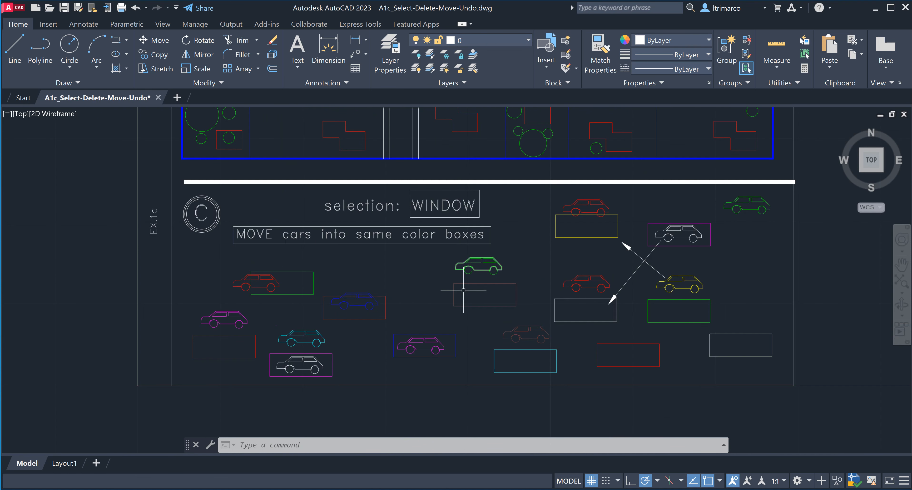
scroll(454, 318, up, 1)
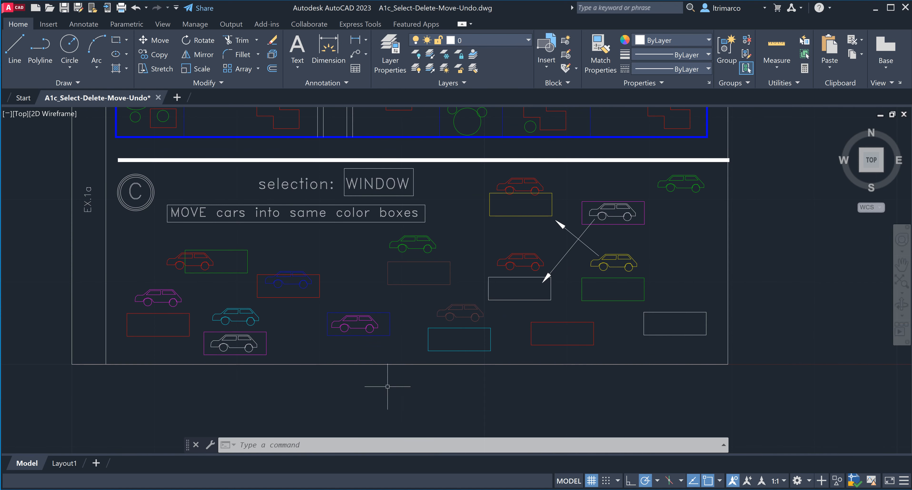
scroll(389, 390, down, 1)
scroll(392, 377, up, 1)
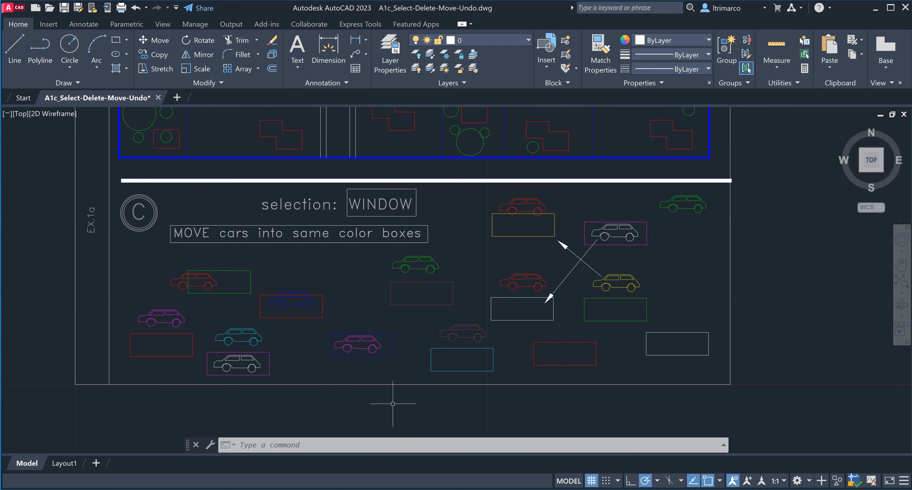
- Select the whole green car near section C's middle with one crossing selection, and clear the selection
click(450, 267)
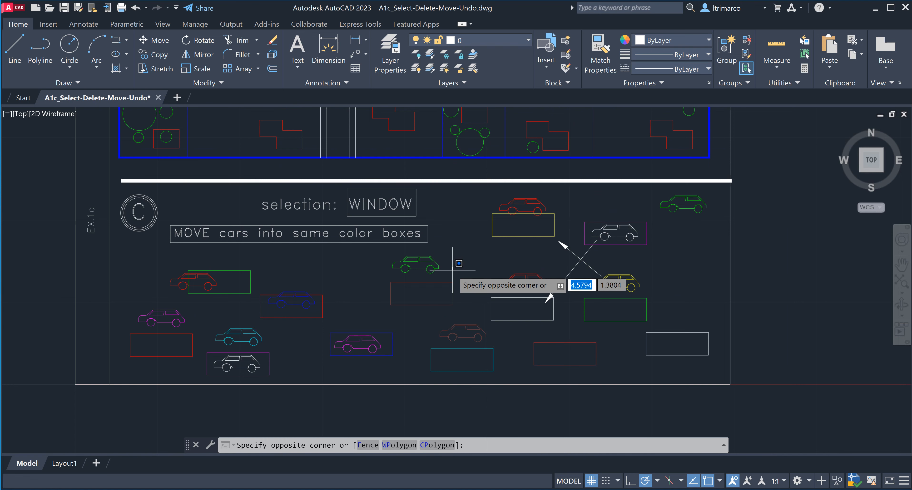
click(389, 244)
scroll(439, 269, up, 5)
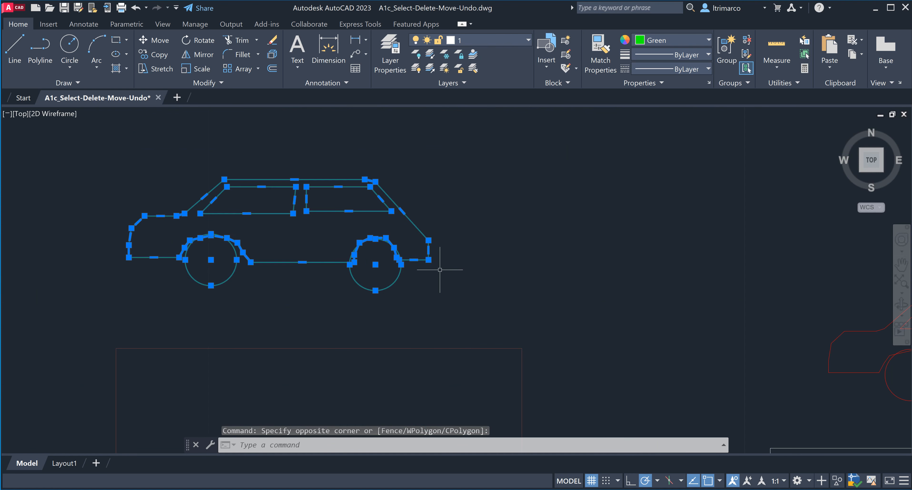
key(Escape)
key(Escape)
- Select the green car's body, wheels and windows with separate small crossing selections, and clear the selection
click(286, 279)
click(276, 256)
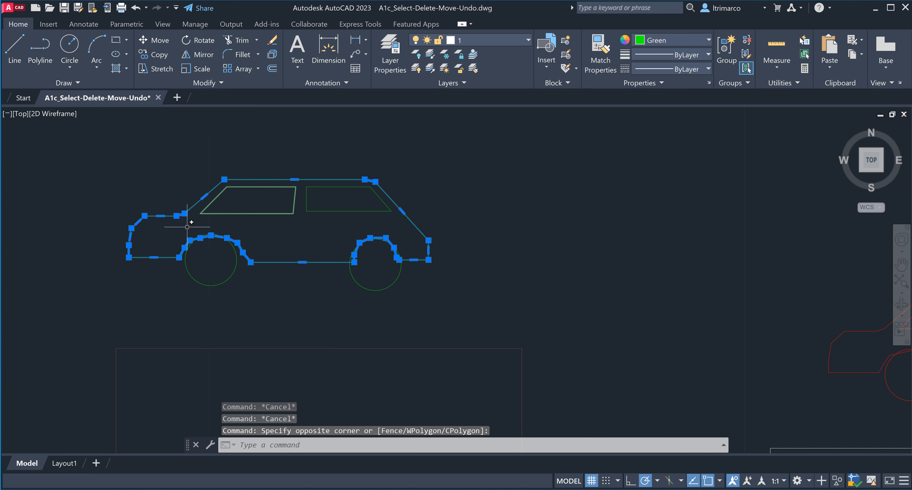
click(228, 301)
click(206, 270)
click(365, 314)
click(377, 285)
click(313, 220)
click(295, 198)
scroll(561, 237, down, 2)
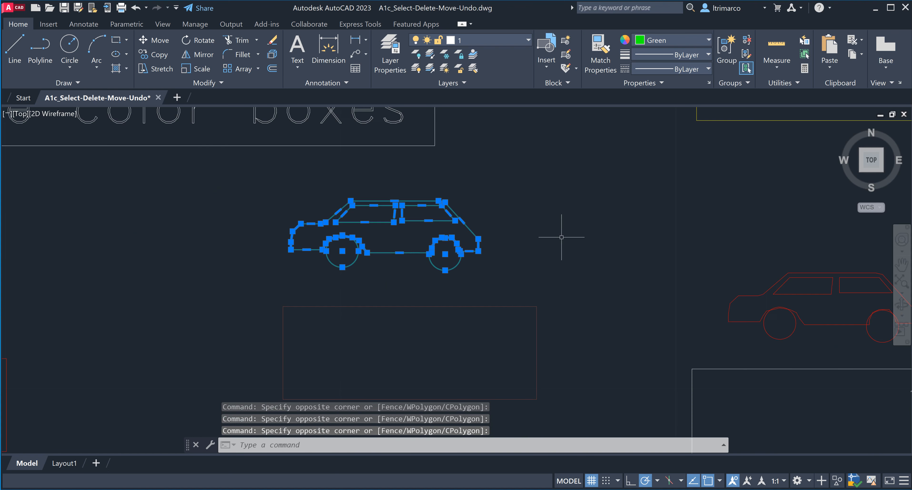
scroll(387, 268, up, 2)
key(Escape)
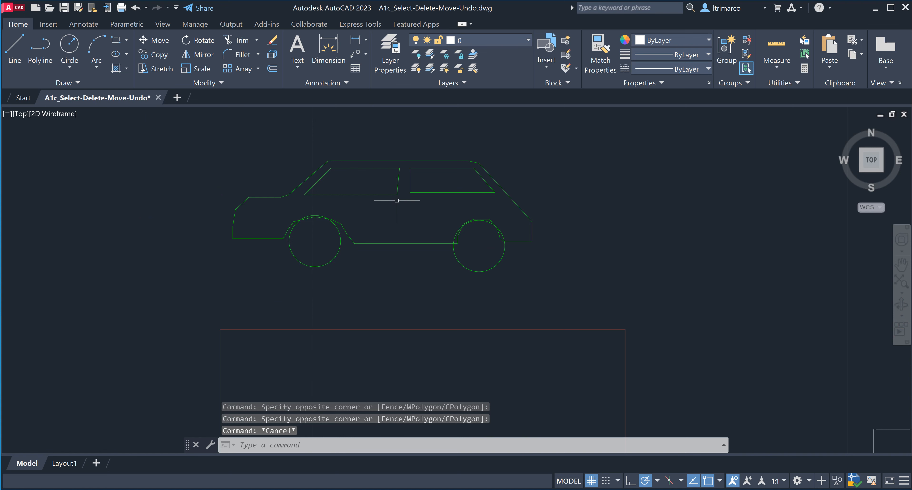
- Reselect the entire middle green car with a single crossing selection, and deselect it
scroll(432, 250, down, 5)
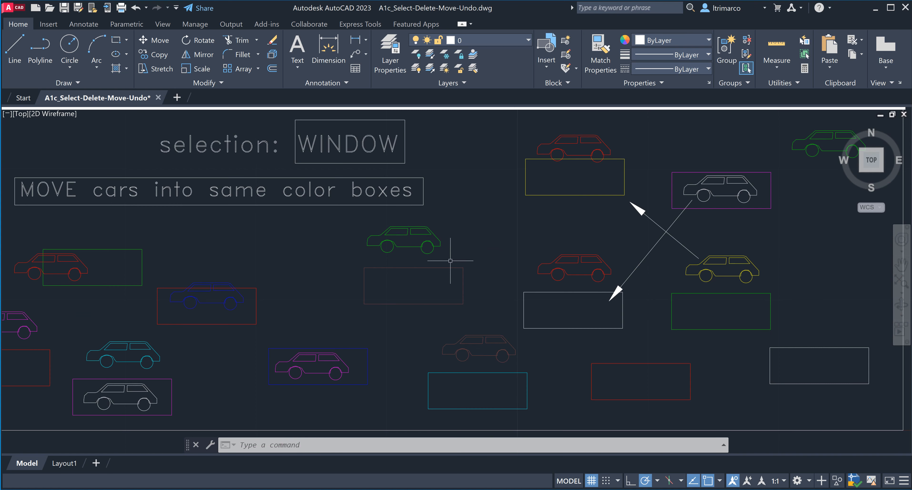
scroll(450, 261, down, 2)
click(449, 259)
click(399, 238)
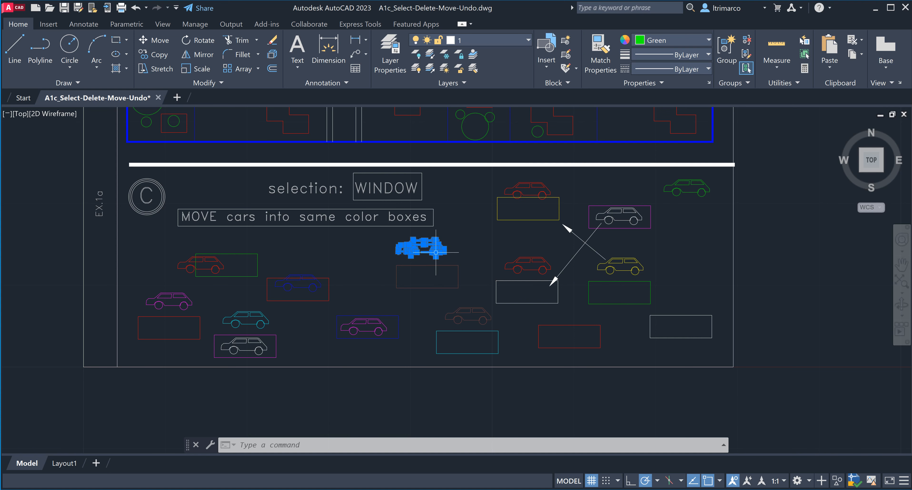
scroll(436, 253, up, 5)
key(Escape)
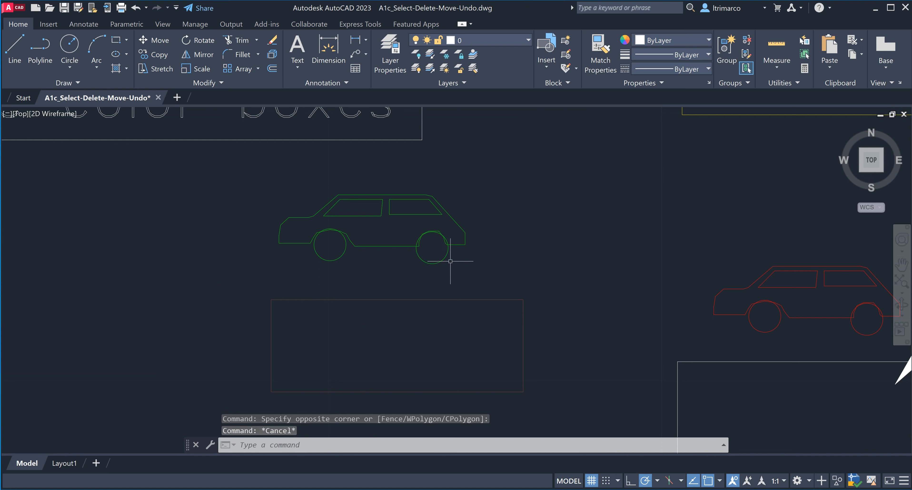
- Pick the green car's wheels, body and windows one at a time, and clear the selection
click(446, 255)
click(344, 253)
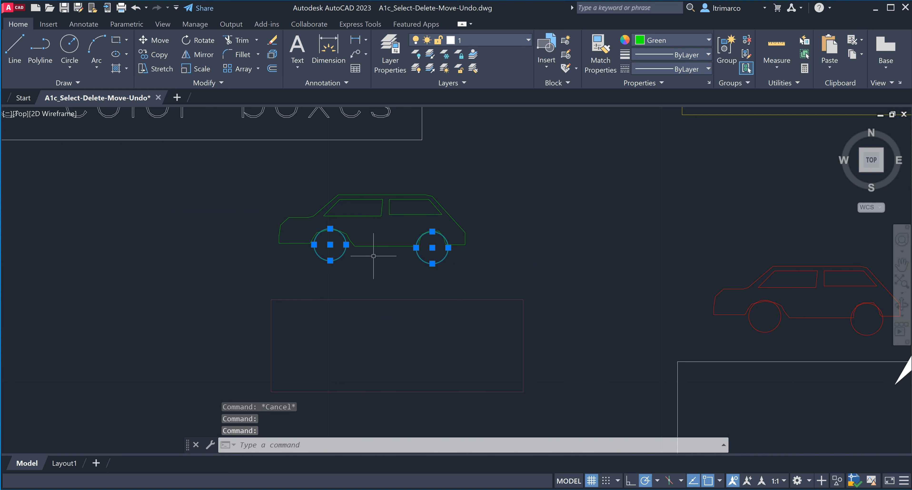
click(375, 245)
click(378, 215)
click(396, 214)
key(Escape)
key(Escape)
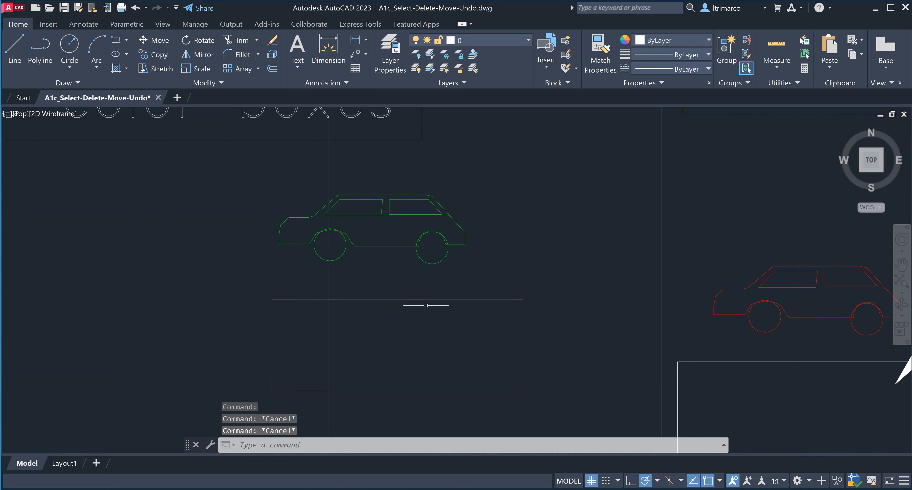
- Make a crossing selection from below the green car's rear to above its front, and cancel the selection
click(503, 287)
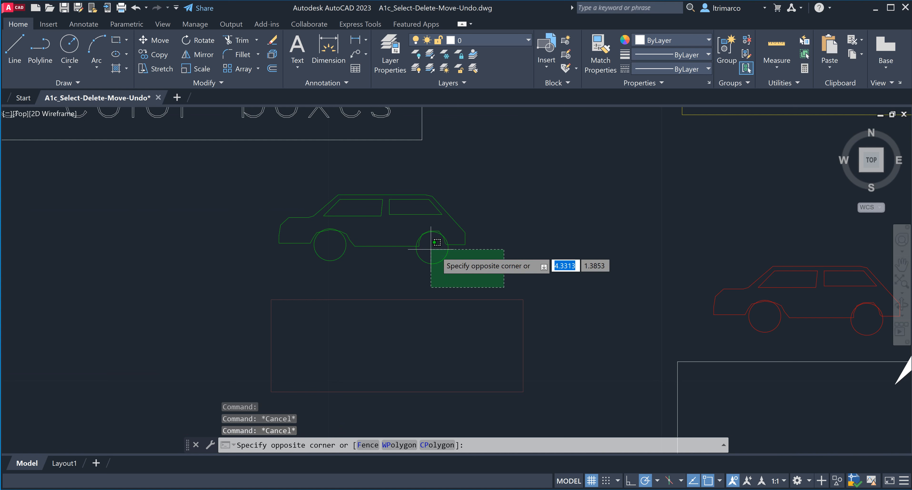
click(316, 186)
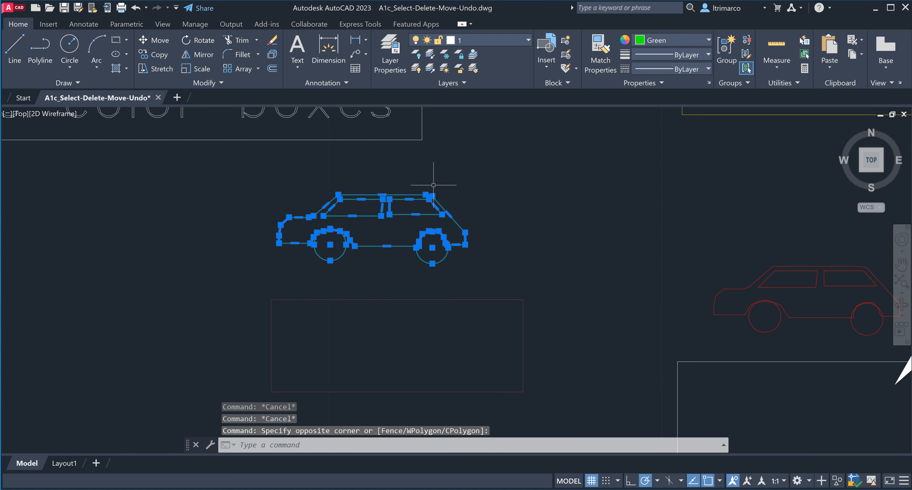
key(Escape)
key(Escape)
- Select the green car's front wheel and front window with an enclosing window selection that stops short of its rear
click(236, 282)
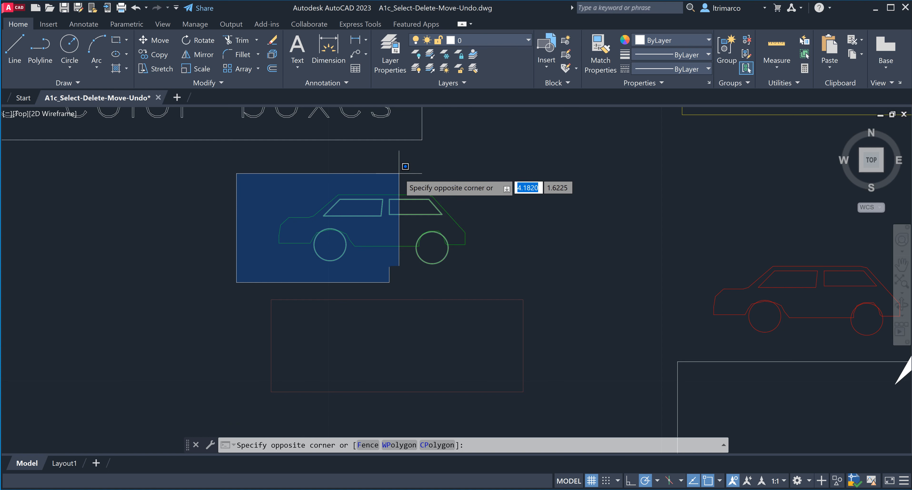
click(421, 174)
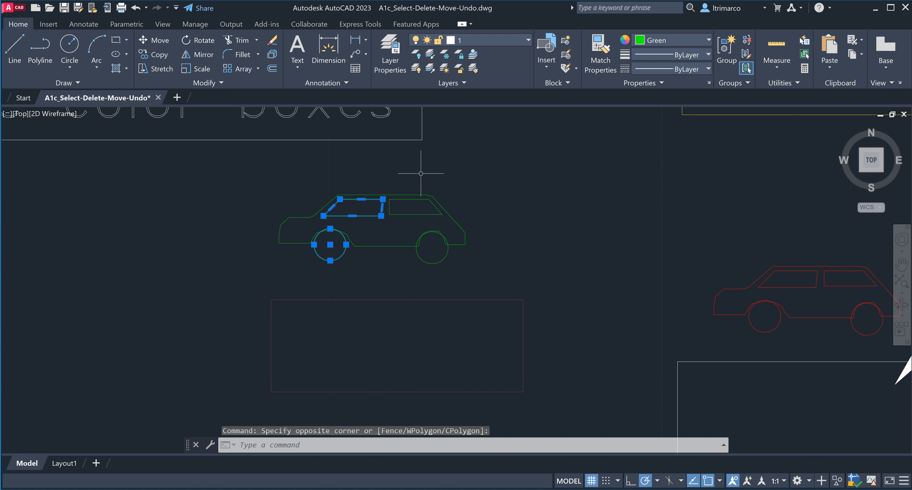
- Clear the selection, select the whole green car with a crossing selection from below its rear to above its front, and deselect it
key(Escape)
key(Escape)
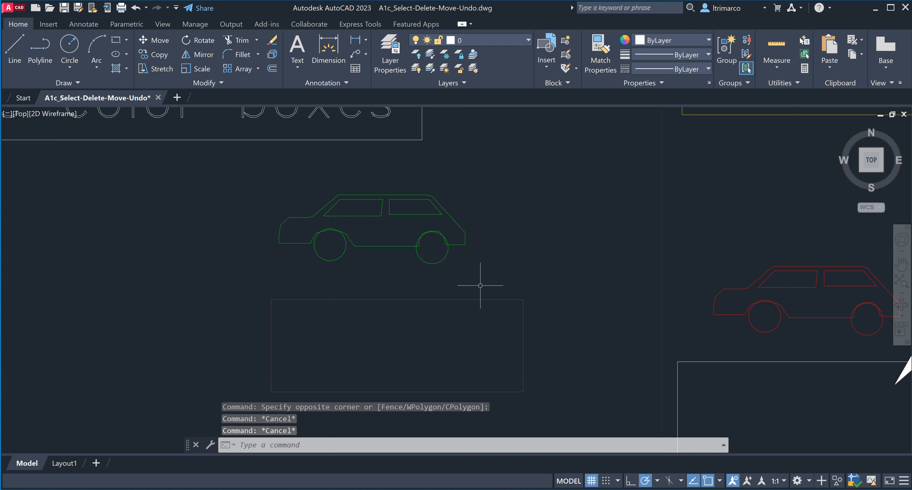
click(501, 284)
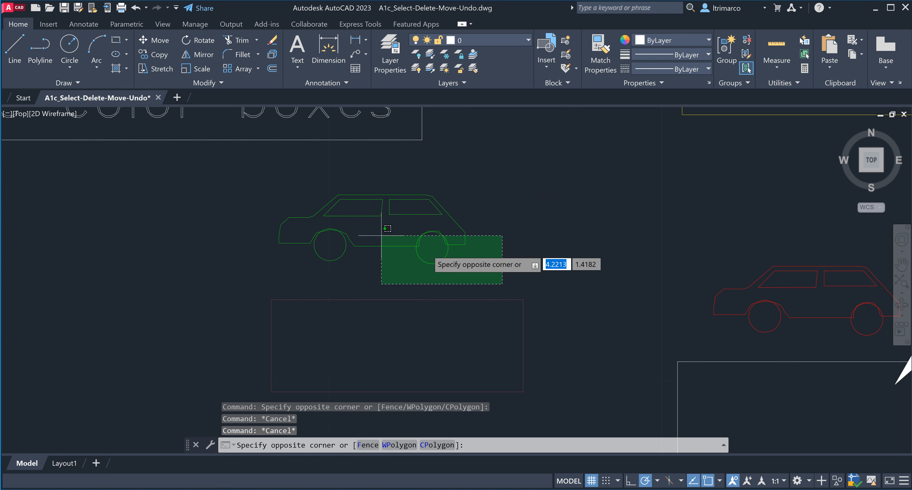
click(266, 180)
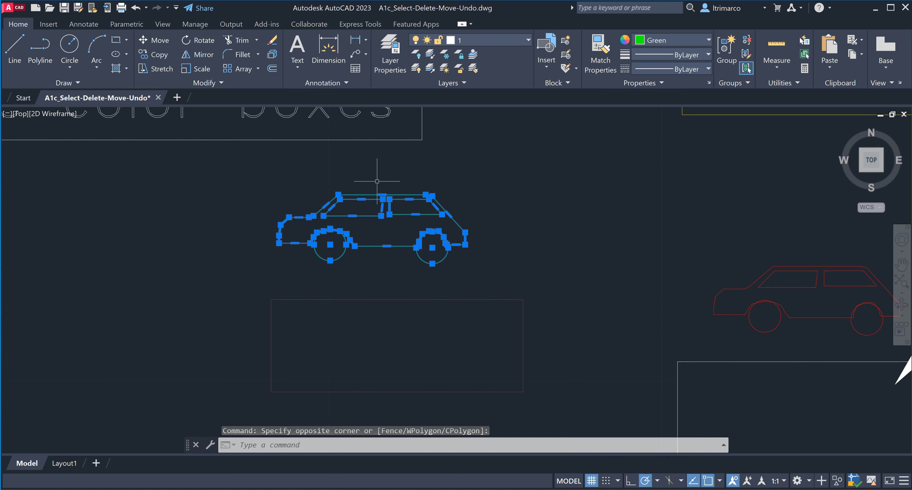
scroll(375, 212, down, 3)
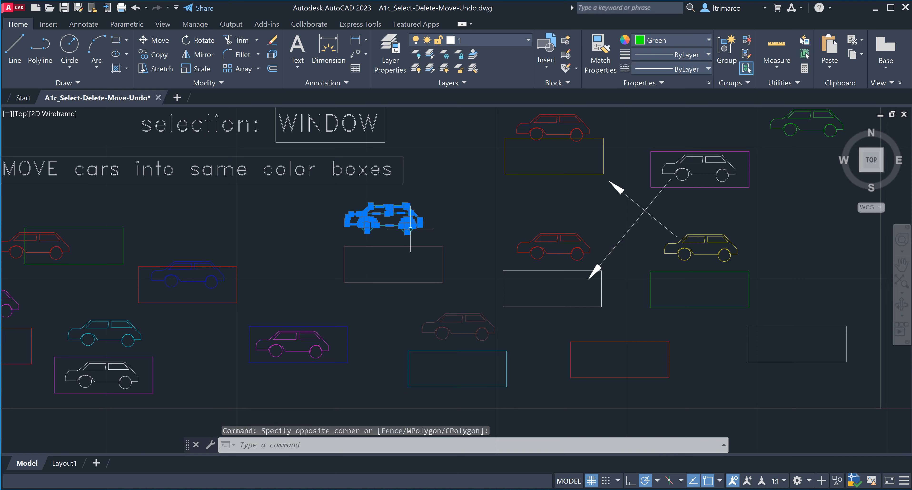
mouse_move(370, 247)
middle_down()
mouse_move(397, 240)
mouse_move(415, 261)
mouse_move(486, 258)
middle_up()
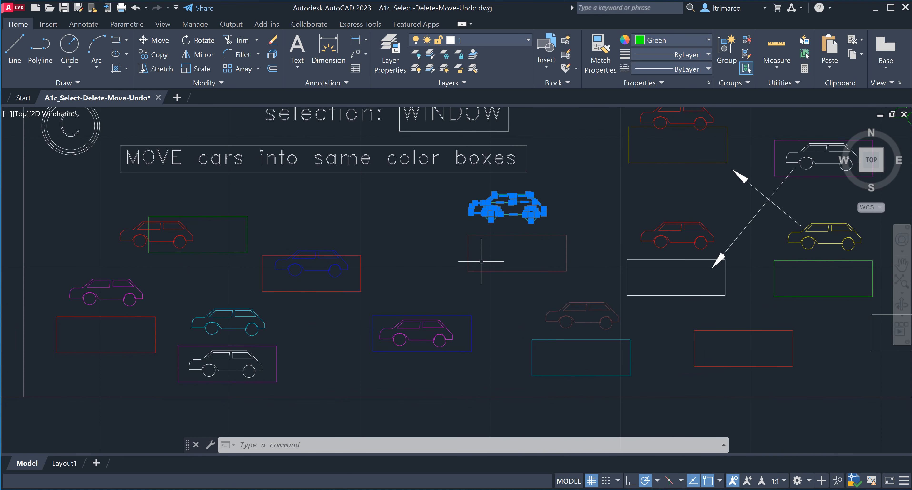
key(Escape)
key(Escape)
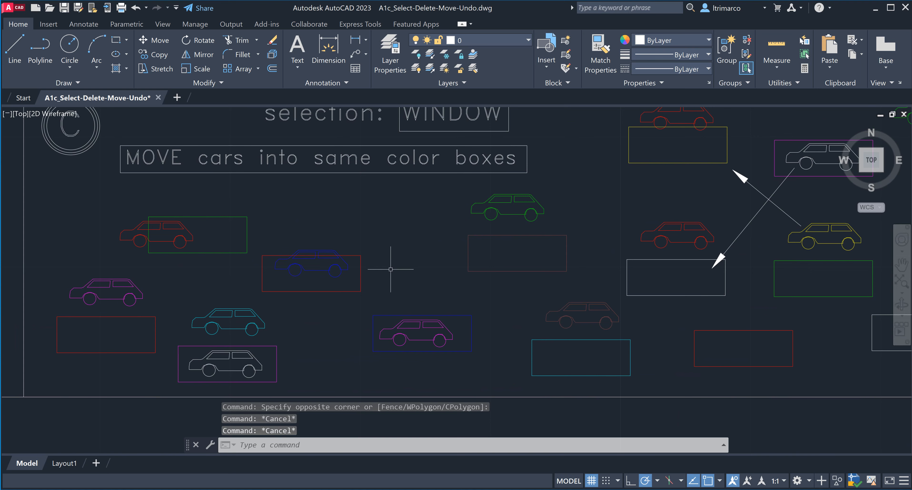
- Move the middle green car by its lower front corner into the green box below the yellow car, using a crossing selection
middle_drag(391, 269, 423, 258)
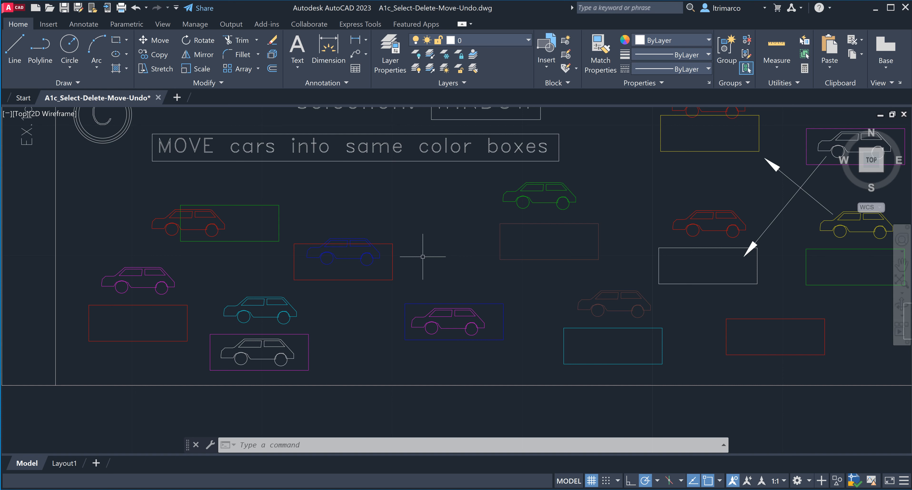
click(586, 214)
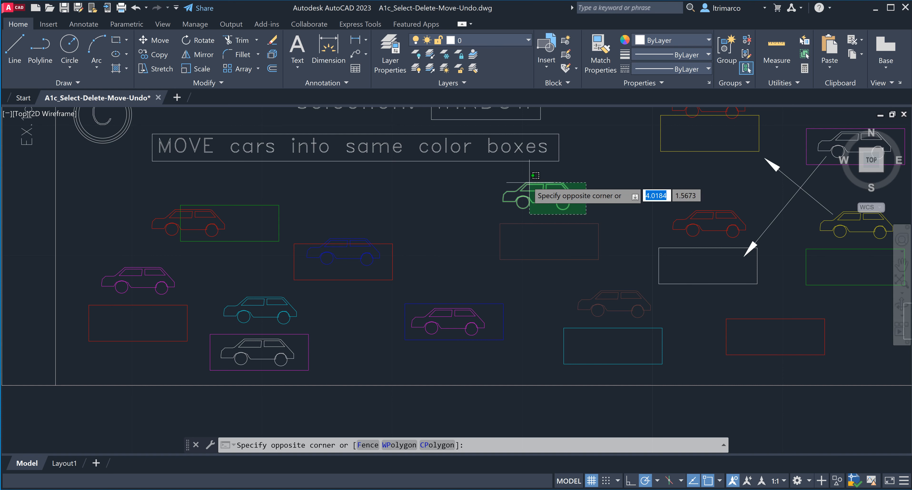
click(502, 176)
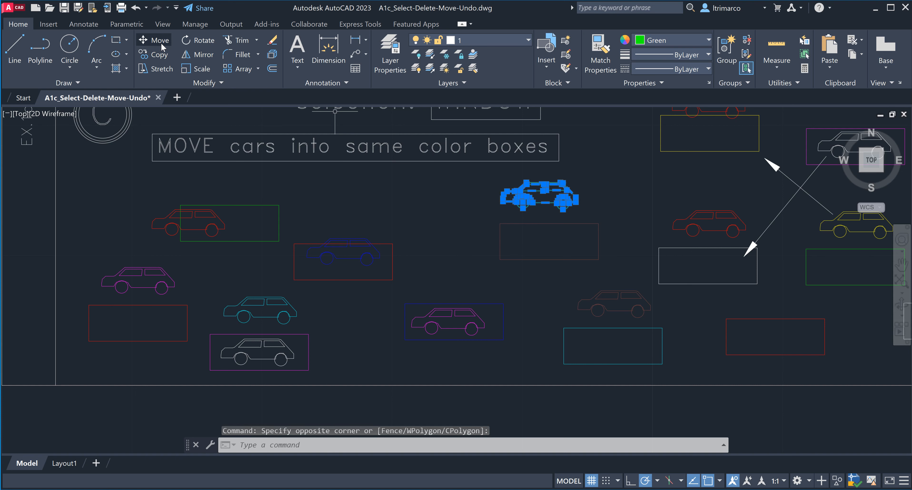
text(m)
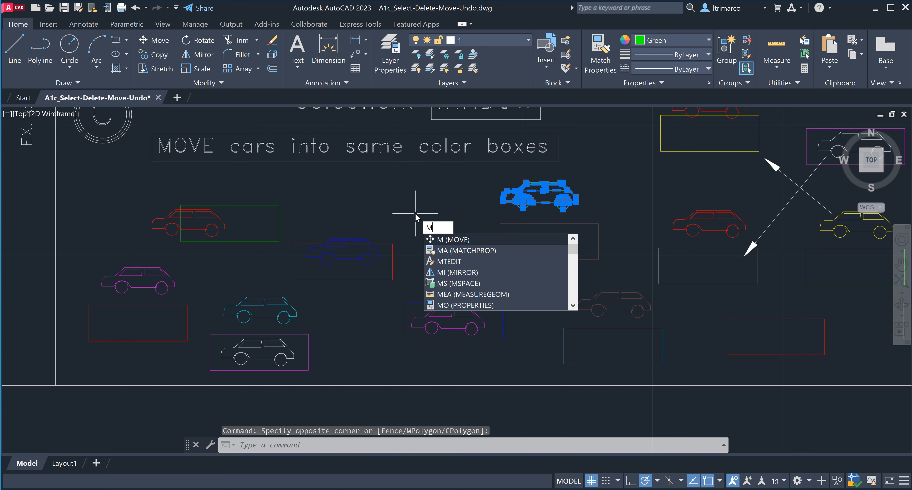
key(Return)
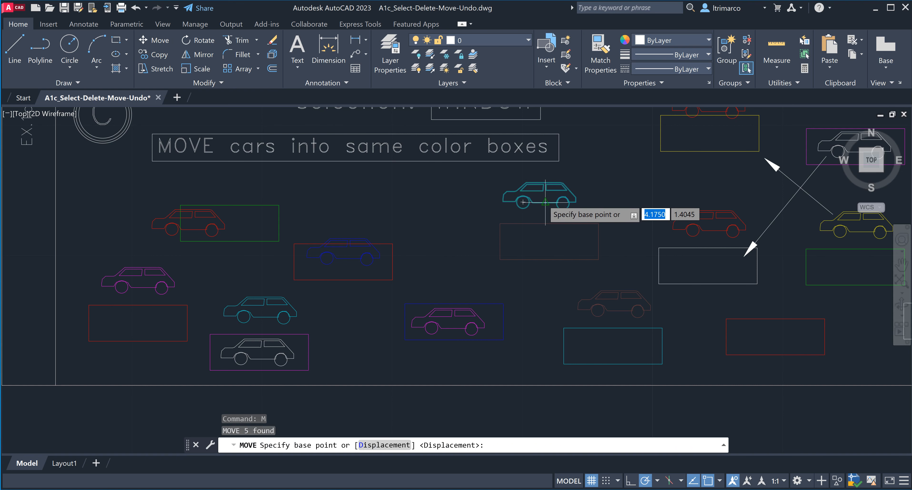
scroll(546, 187, up, 5)
scroll(548, 189, up, 2)
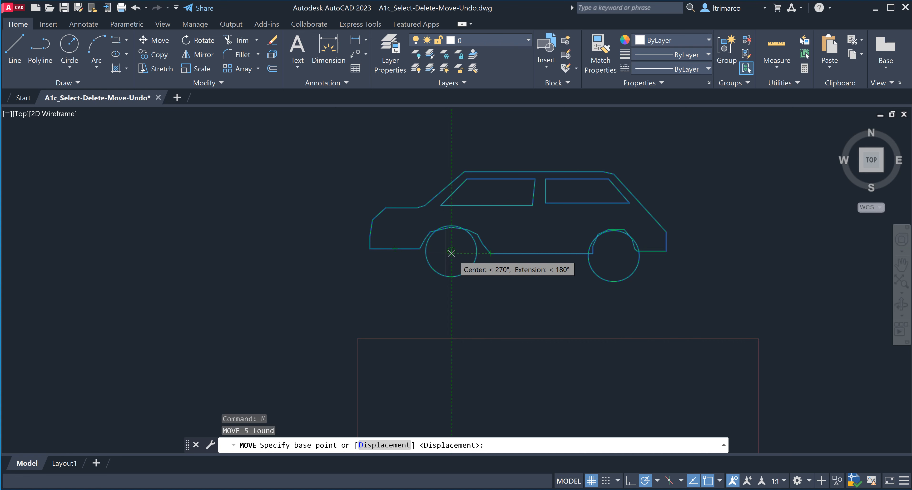
click(369, 249)
scroll(436, 275, down, 8)
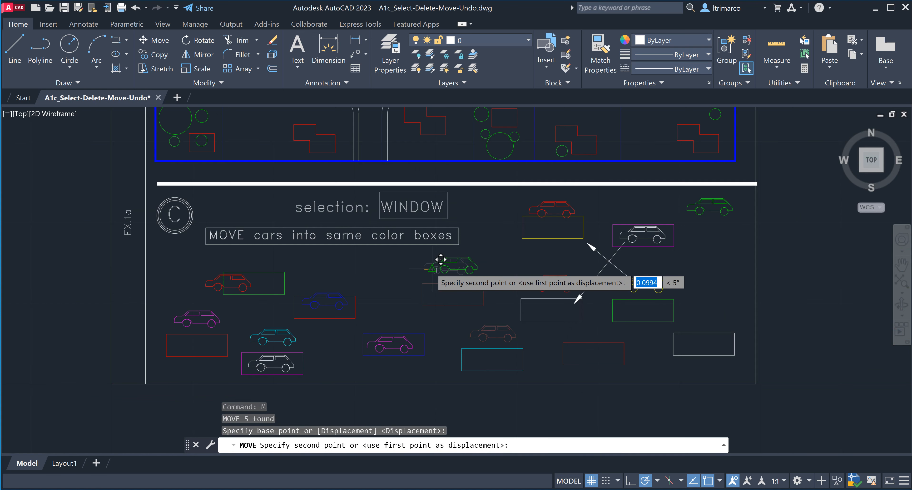
scroll(569, 292, up, 6)
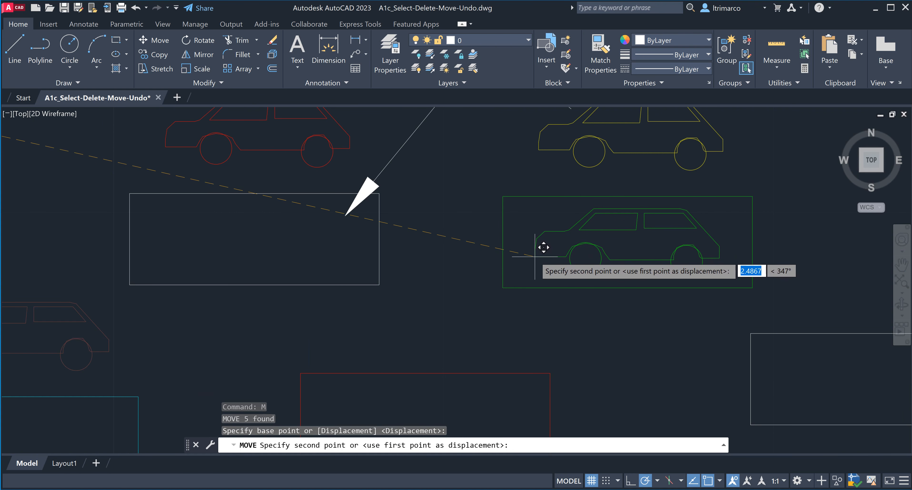
click(534, 257)
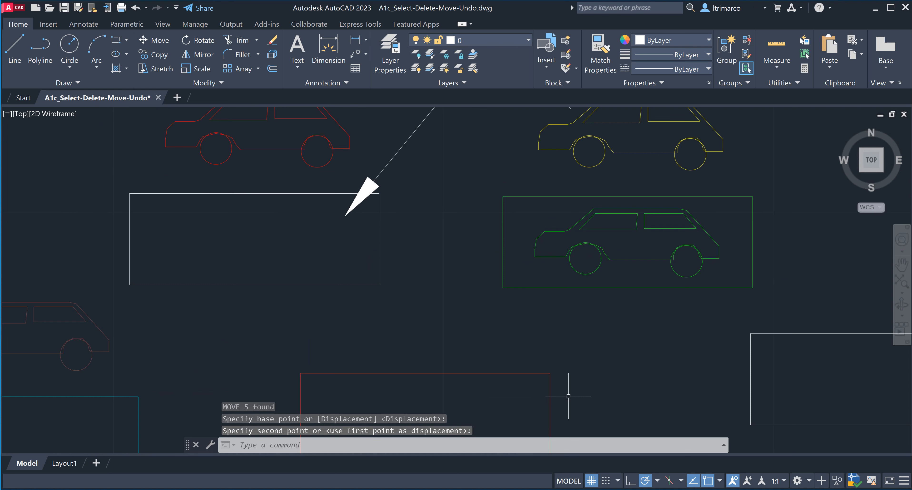
- Move the magenta car by its lower rear corner from the blue box to the empty space below the white car's magenta box
scroll(565, 246, down, 6)
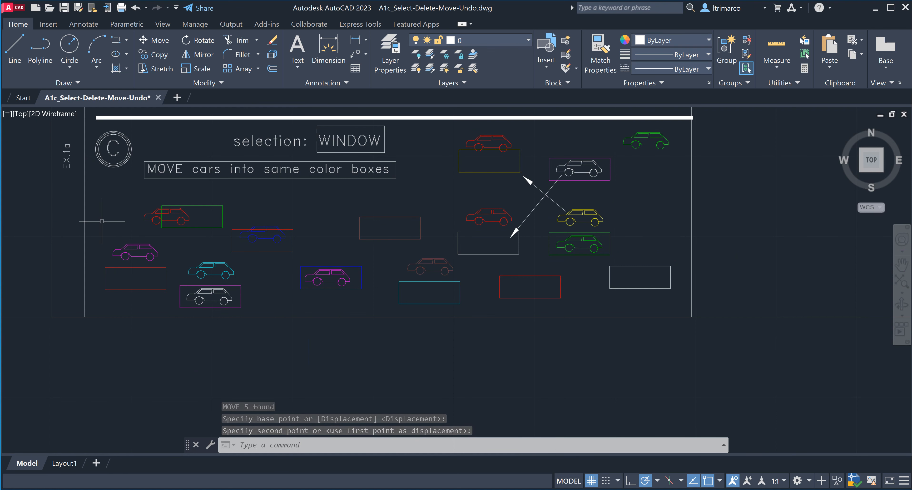
scroll(330, 286, up, 6)
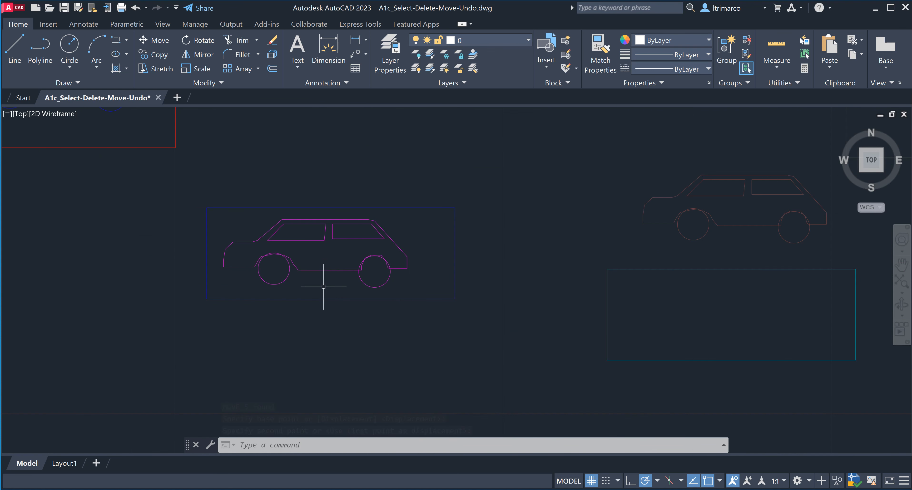
click(437, 304)
click(248, 209)
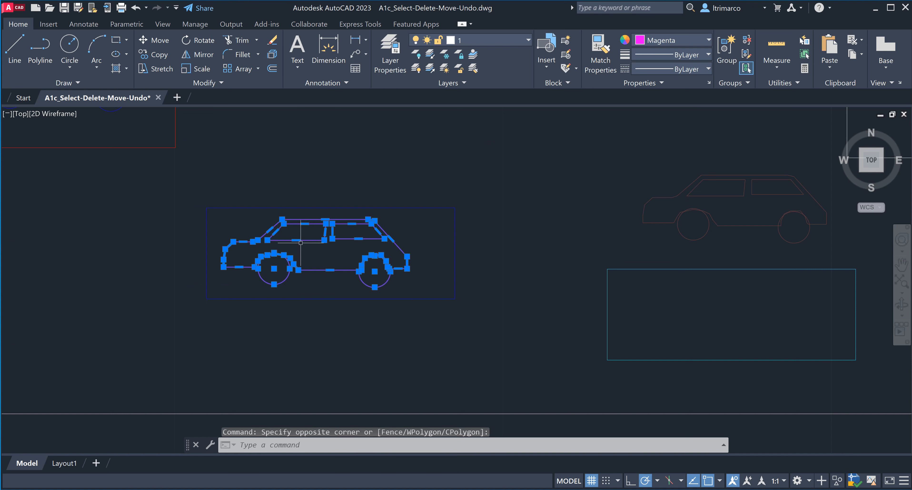
text(m)
key(Return)
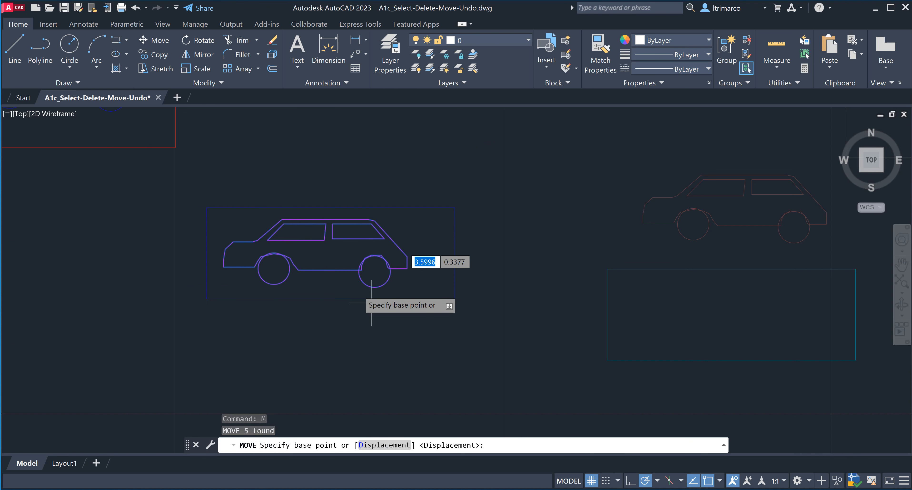
click(407, 268)
scroll(407, 263, down, 6)
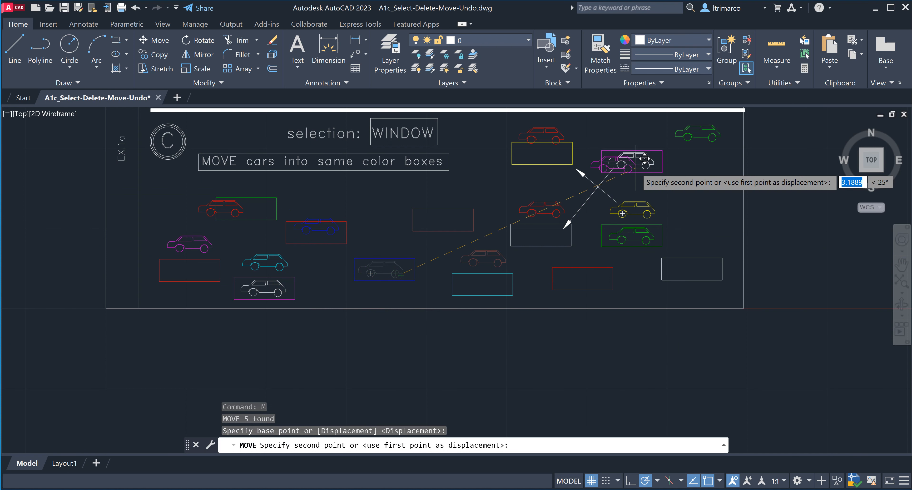
scroll(267, 298, up, 2)
scroll(267, 300, up, 2)
middle_drag(307, 326, 364, 277)
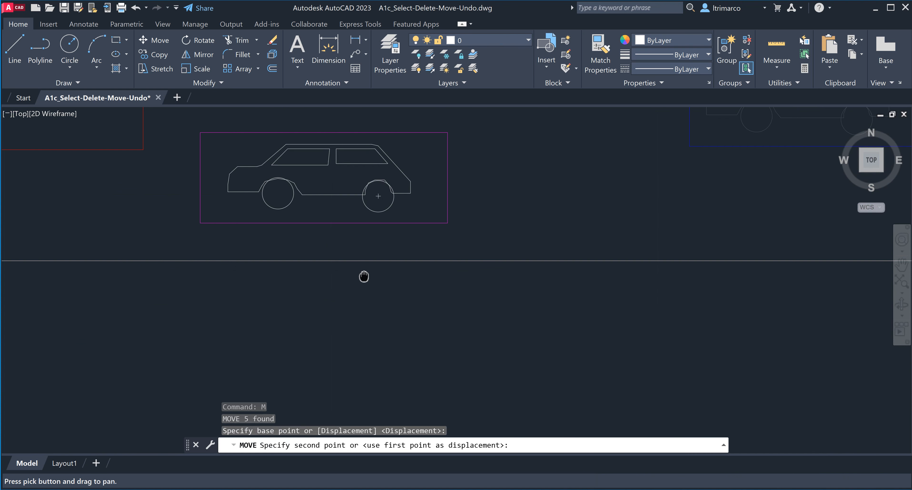
key(Escape)
key(Escape)
key(Escape)
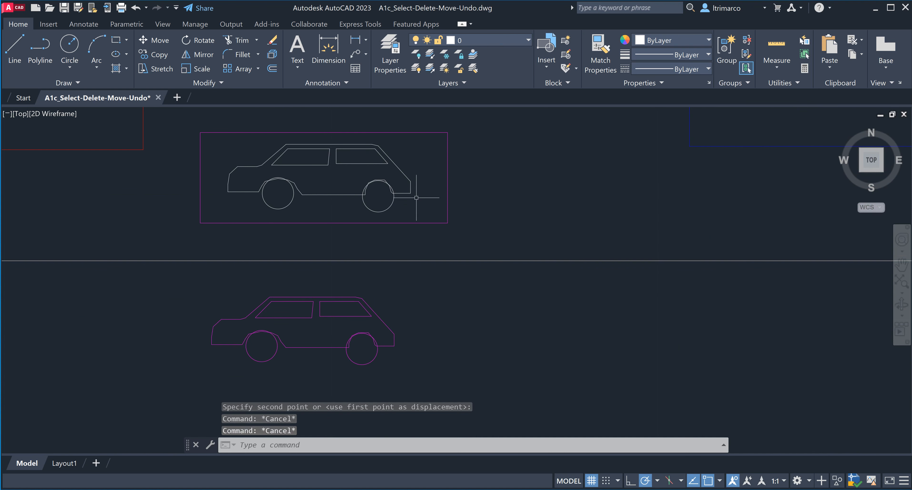
- Move the white car by its lower rear corner from the magenta box into the empty white box near section C's lower-right corner
click(413, 198)
click(262, 153)
text(M)
key(Return)
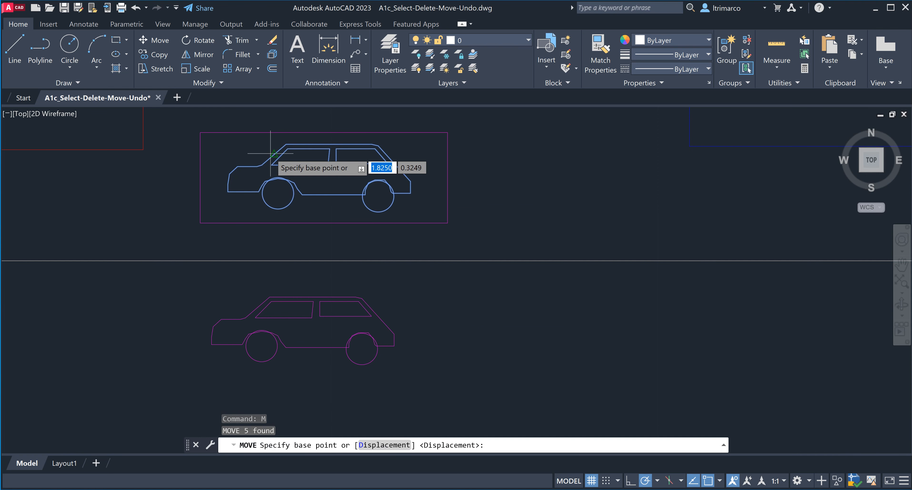
click(410, 192)
scroll(304, 250, down, 8)
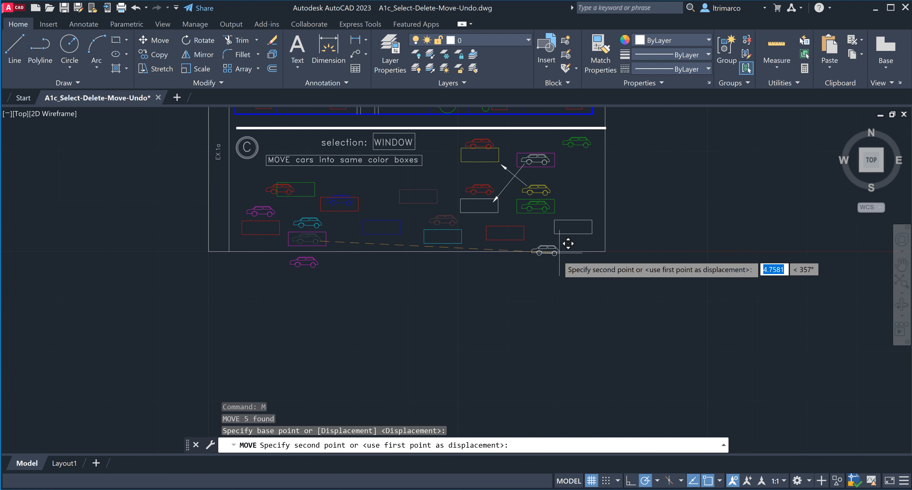
scroll(567, 244, up, 8)
click(604, 184)
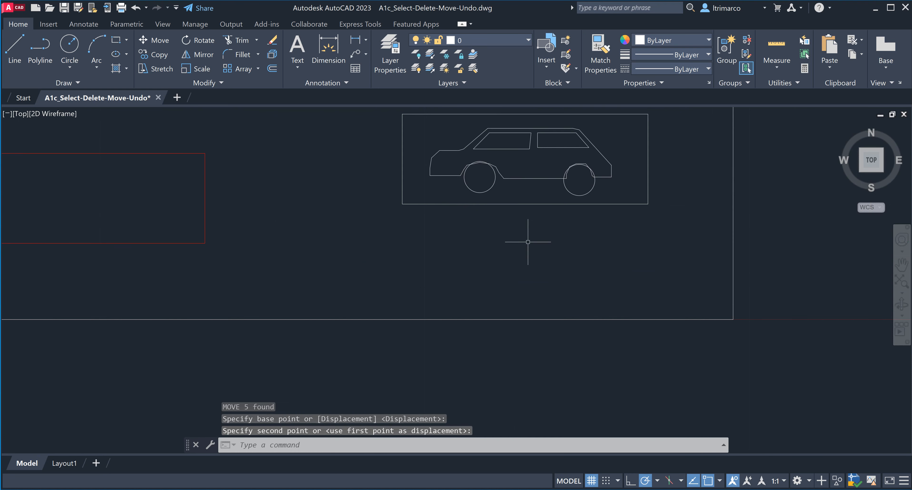
- Repeat Move on the magenta car below the border, placing it by its lower rear corner inside the emptied magenta box
scroll(604, 184, down, 8)
scroll(232, 259, up, 5)
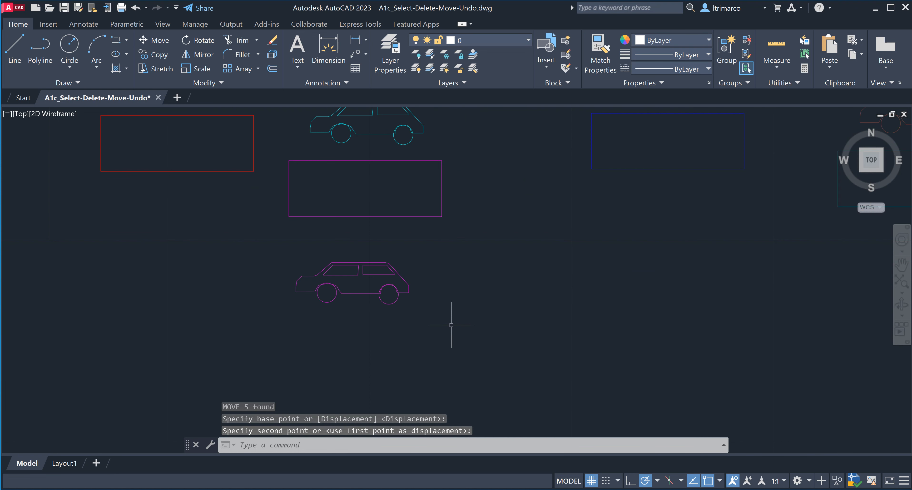
key(Return)
click(437, 315)
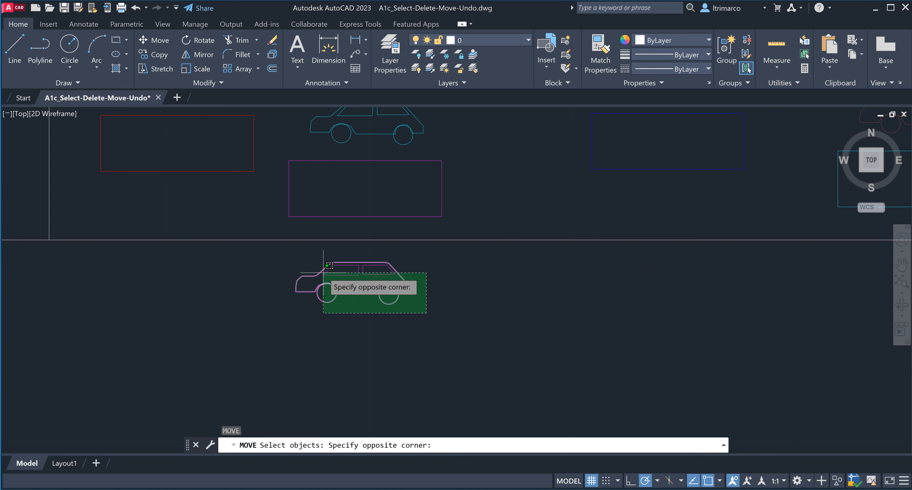
click(289, 259)
key(Return)
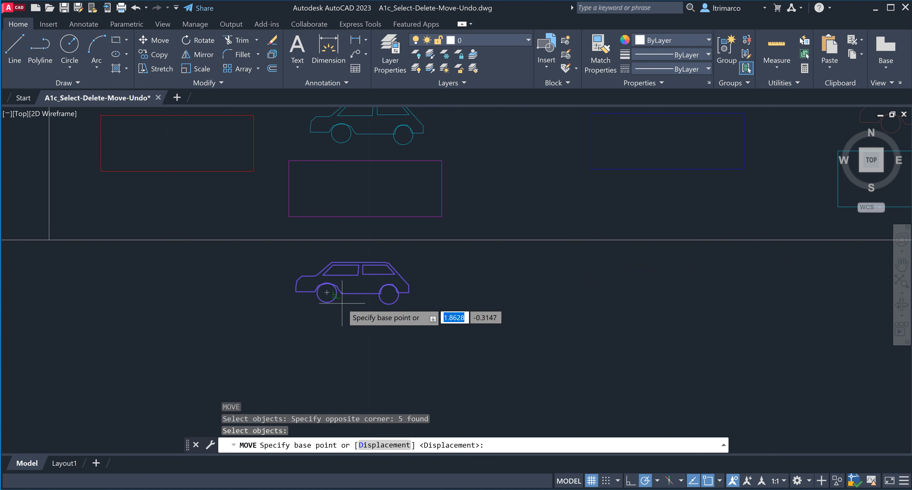
click(409, 292)
scroll(431, 177, up, 4)
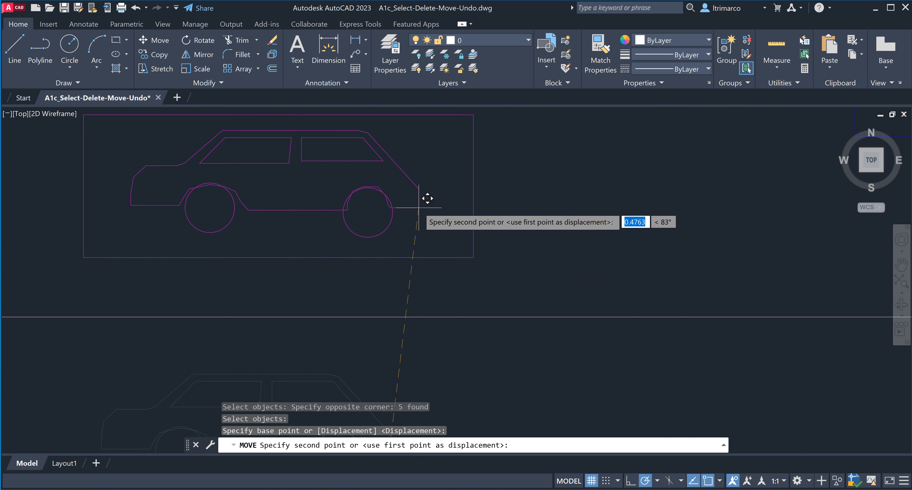
click(425, 198)
- Review the car boxes in section C and the Delete and Move exercises in sections A and B across the whole sheet
scroll(425, 198, down, 8)
middle_drag(559, 254, 417, 321)
scroll(405, 249, down, 2)
scroll(404, 264, up, 2)
scroll(406, 245, down, 4)
scroll(407, 234, up, 4)
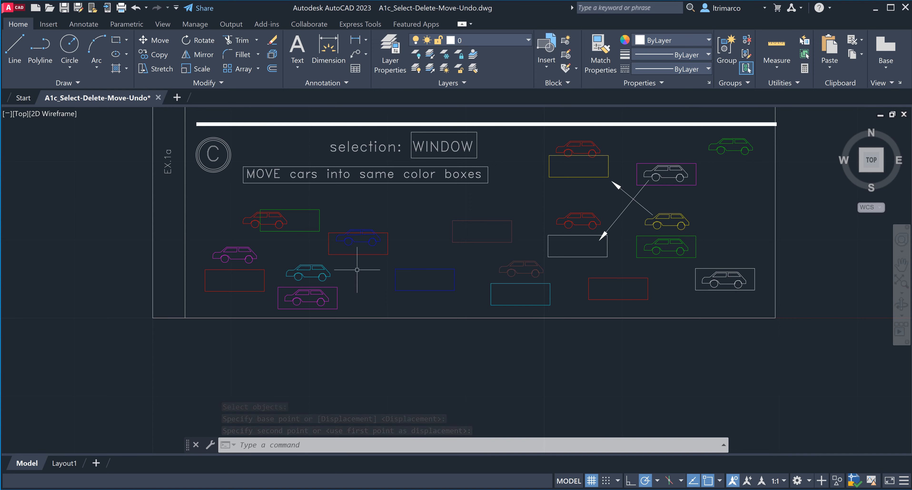
middle_drag(472, 241, 423, 260)
scroll(426, 288, down, 6)
middle_drag(440, 219, 427, 257)
scroll(391, 239, up, 2)
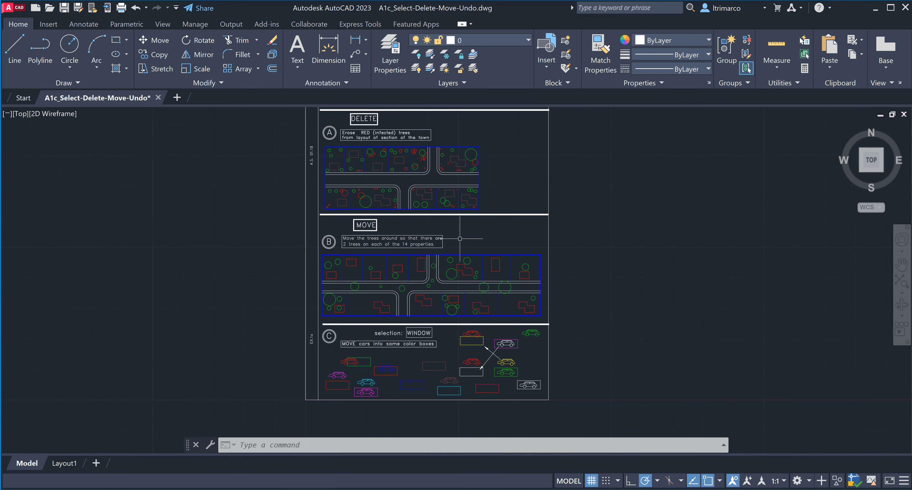
scroll(401, 138, up, 4)
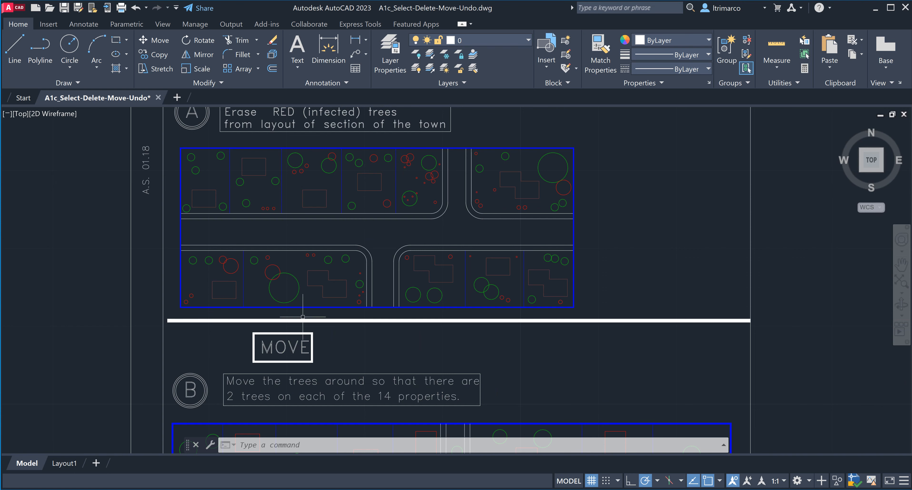
scroll(511, 152, down, 4)
middle_drag(532, 262, 478, 283)
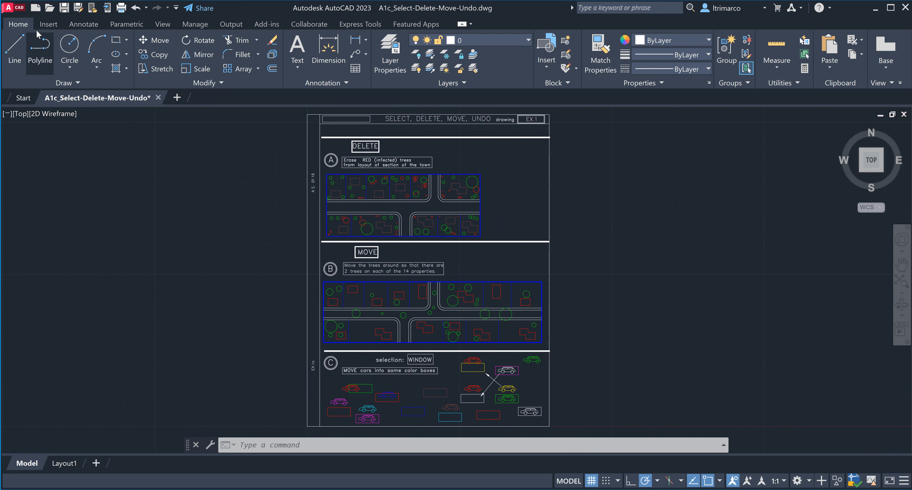
- Save the drawing, and save a copy in the Week 1 folder named A1c_Select-Delete-Move-Undo_ plus the student's last name
click(64, 8)
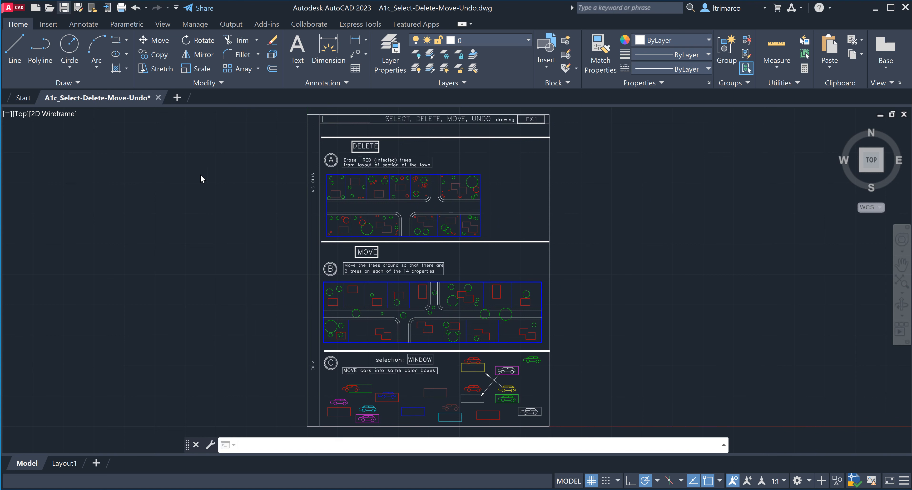
click(78, 8)
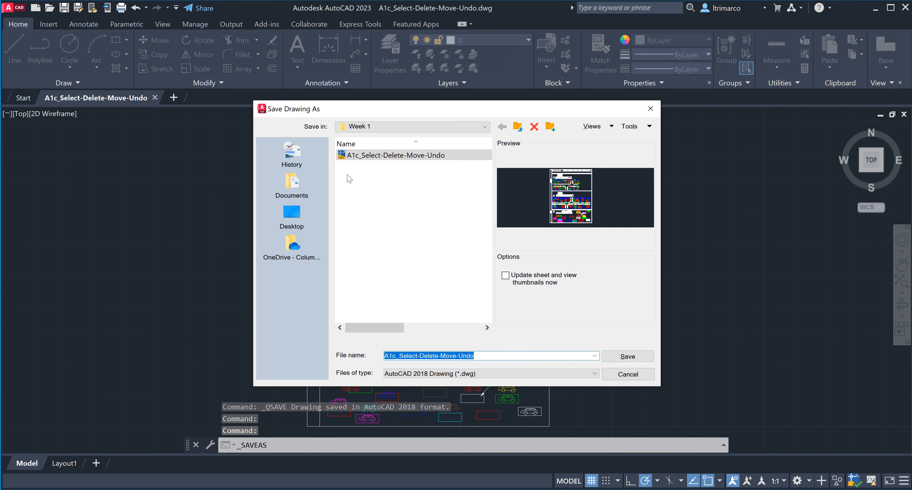
click(492, 357)
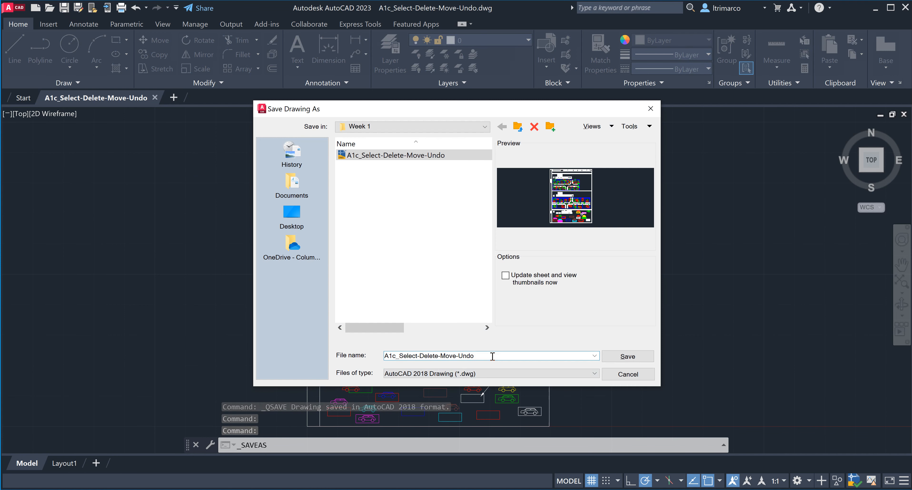
text(_Trimarco)
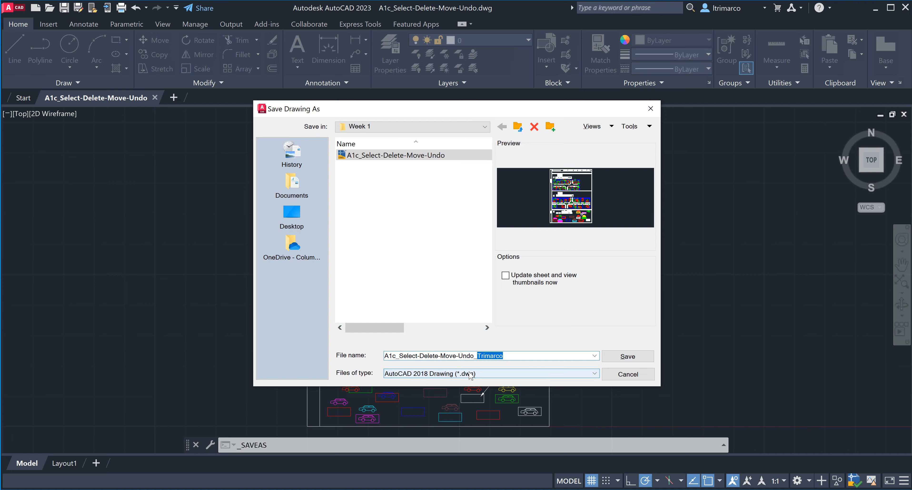
click(507, 355)
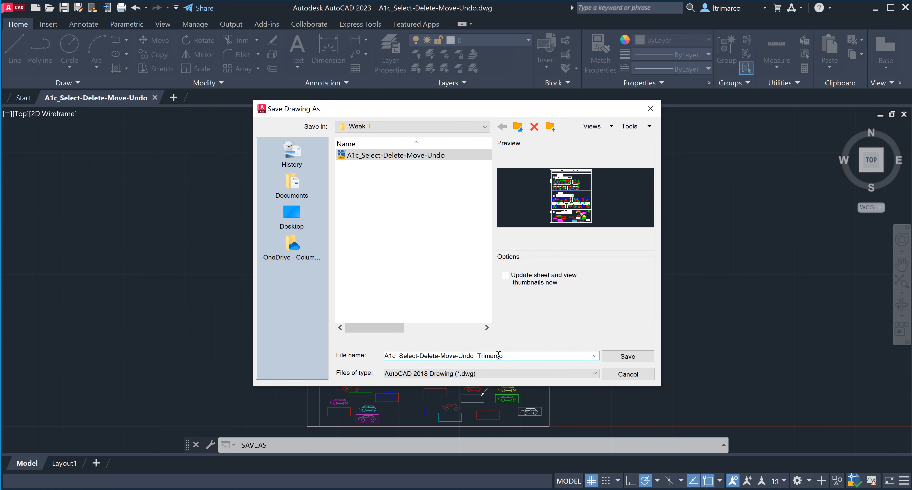
click(628, 356)
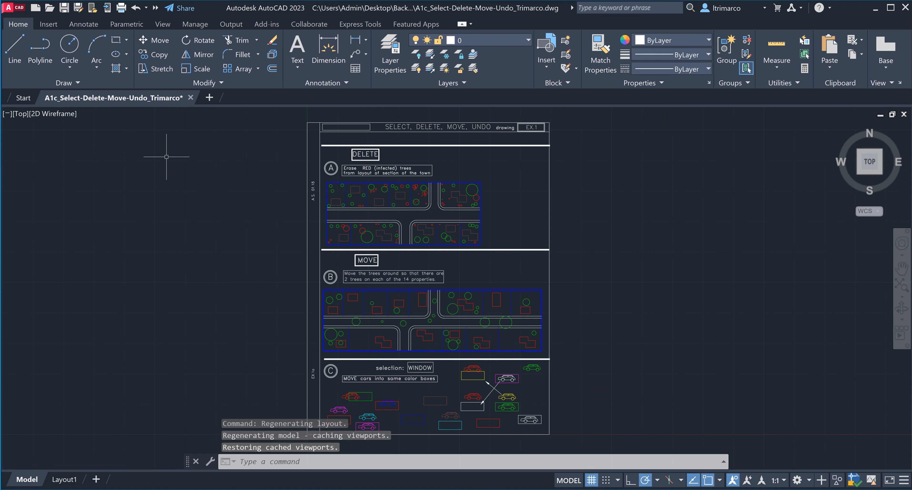
- Create a new drawing from the acad template
click(22, 102)
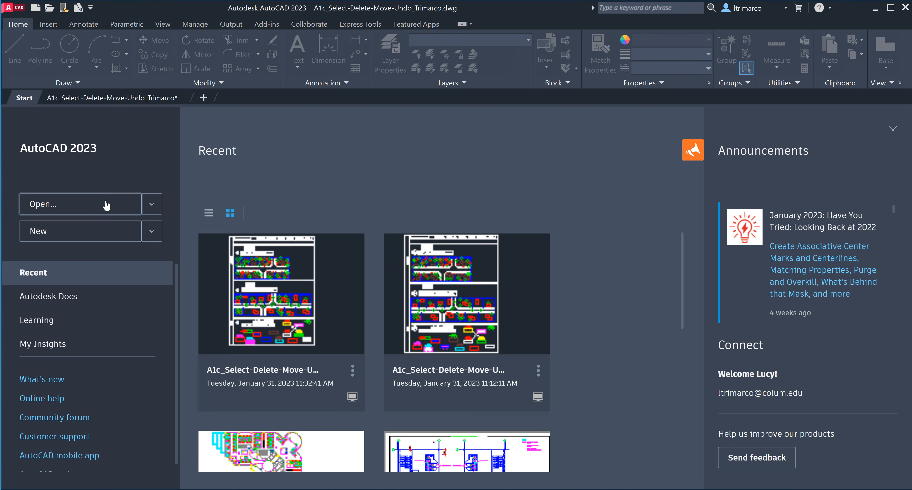
click(101, 99)
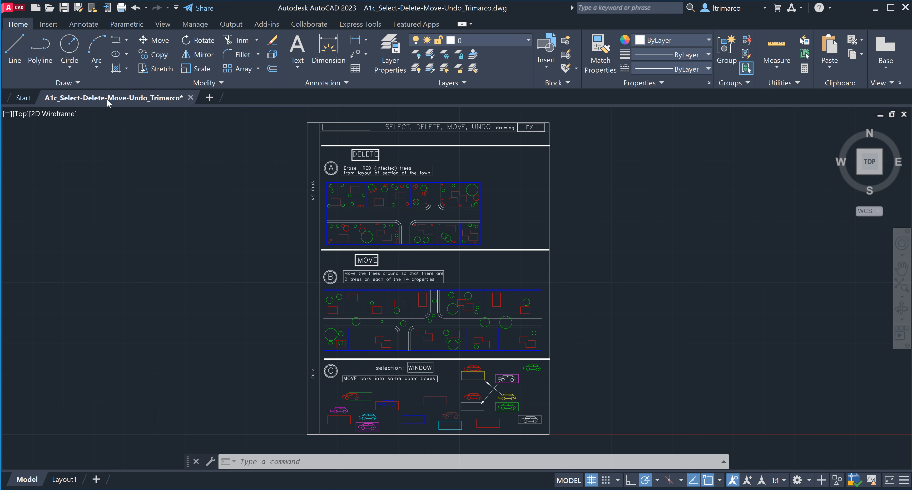
click(14, 10)
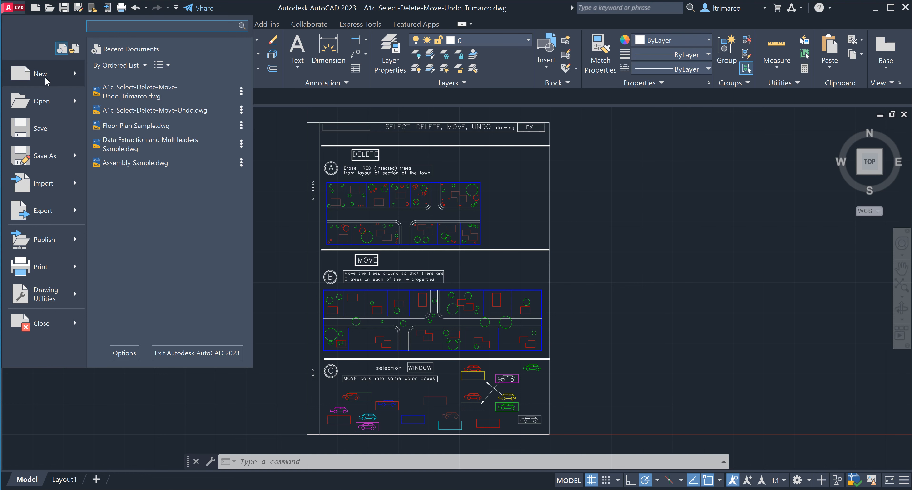
mouse_move(46, 81)
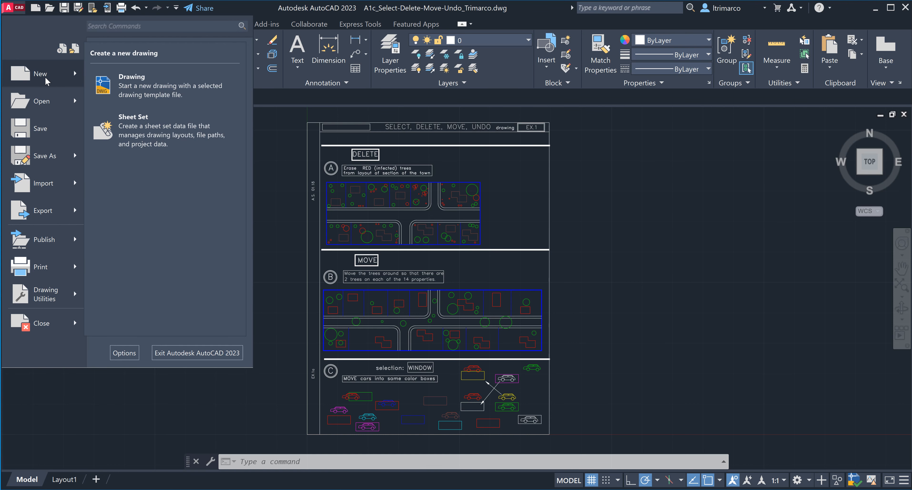
click(180, 86)
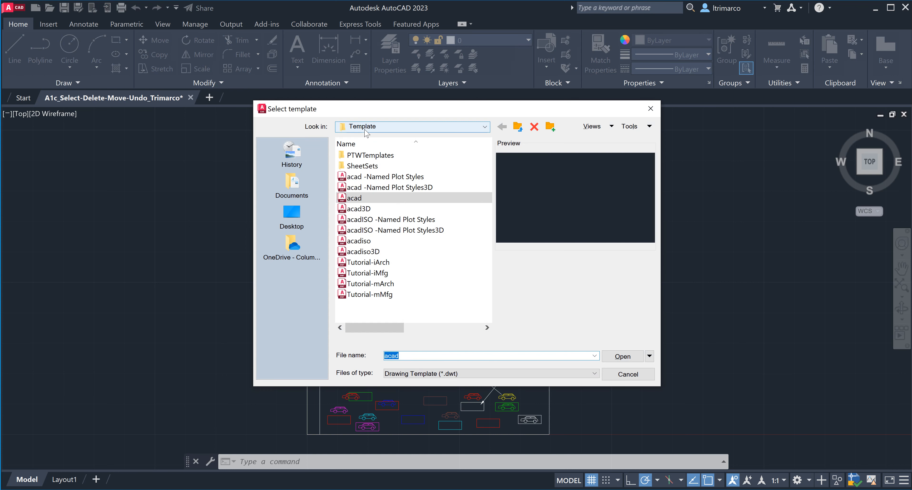
click(370, 198)
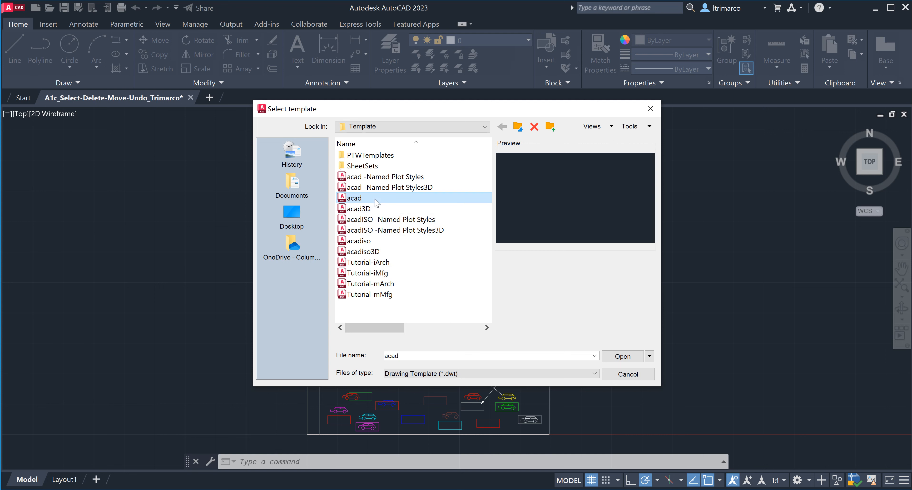
click(624, 356)
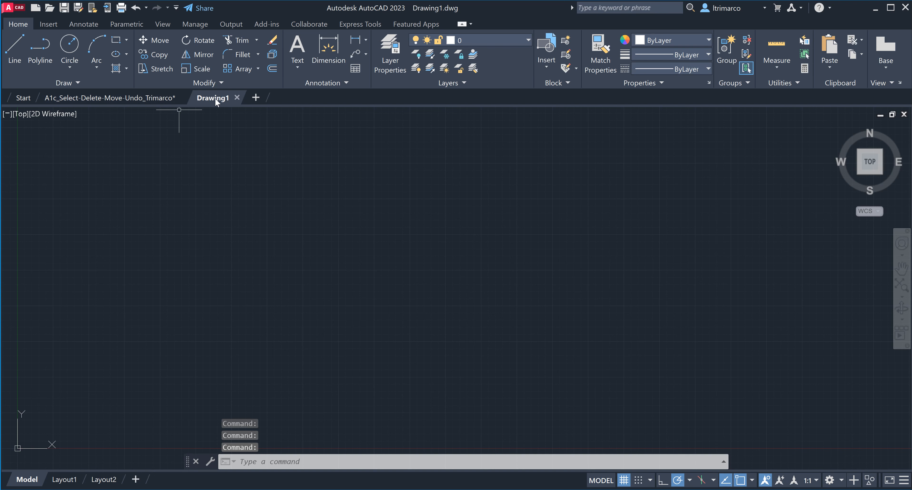
- Examine the new drawing's empty model space, its grid and the UCS origin
mouse_move(213, 100)
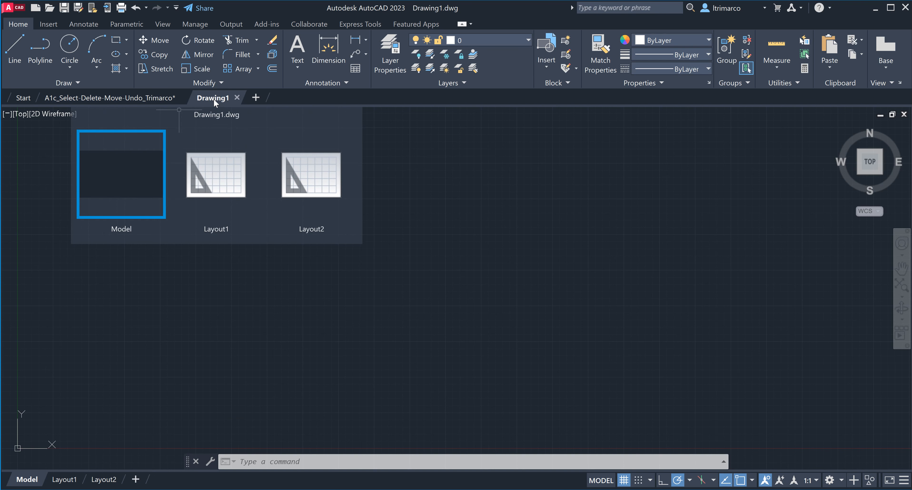
scroll(464, 266, down, 6)
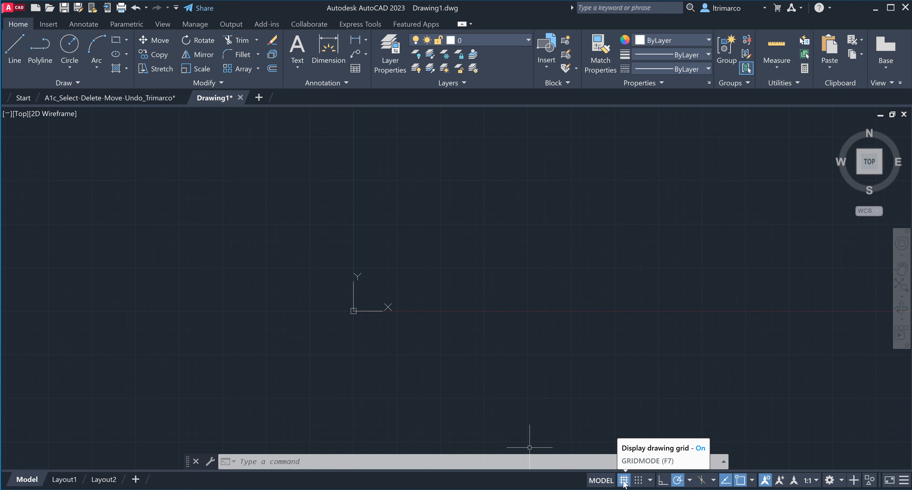
scroll(431, 328, down, 2)
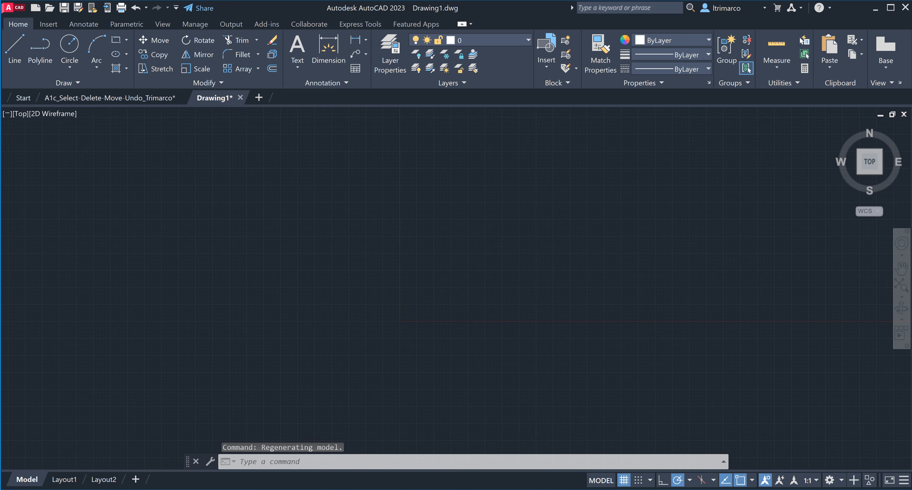
scroll(428, 247, up, 2)
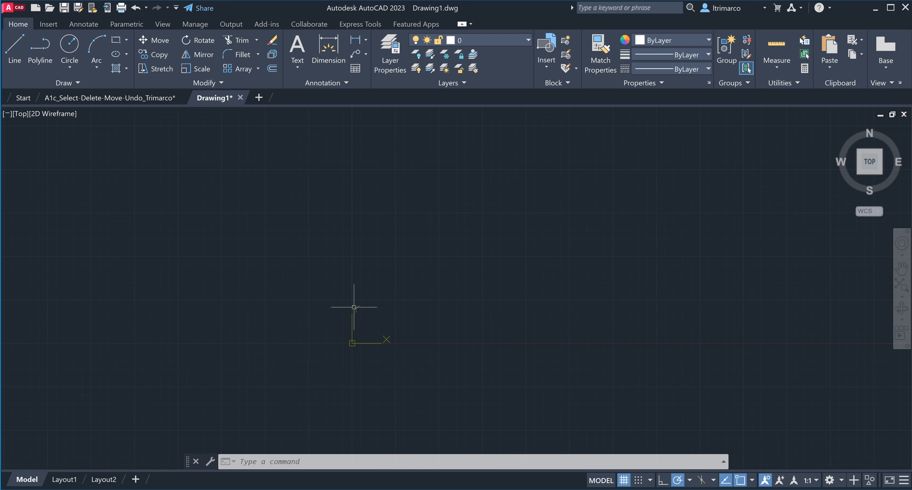
middle_drag(365, 339, 393, 251)
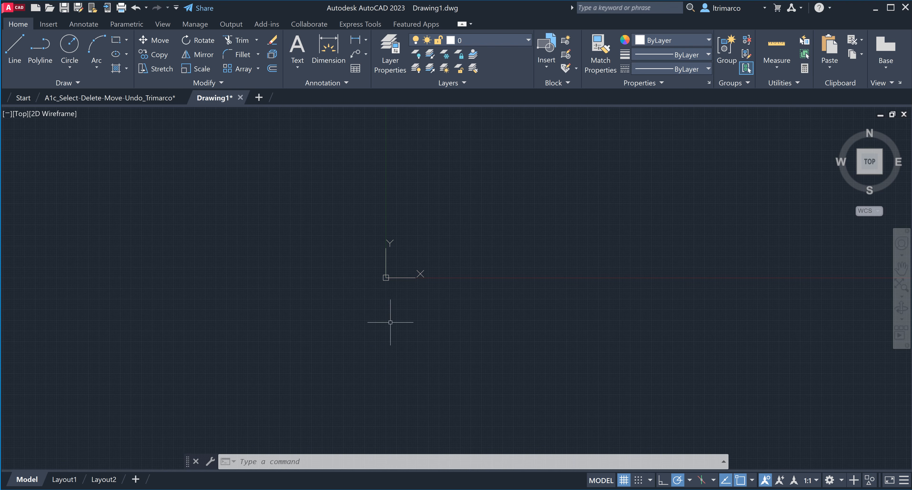
mouse_move(514, 251)
middle_down()
mouse_move(482, 285)
mouse_move(451, 287)
middle_up()
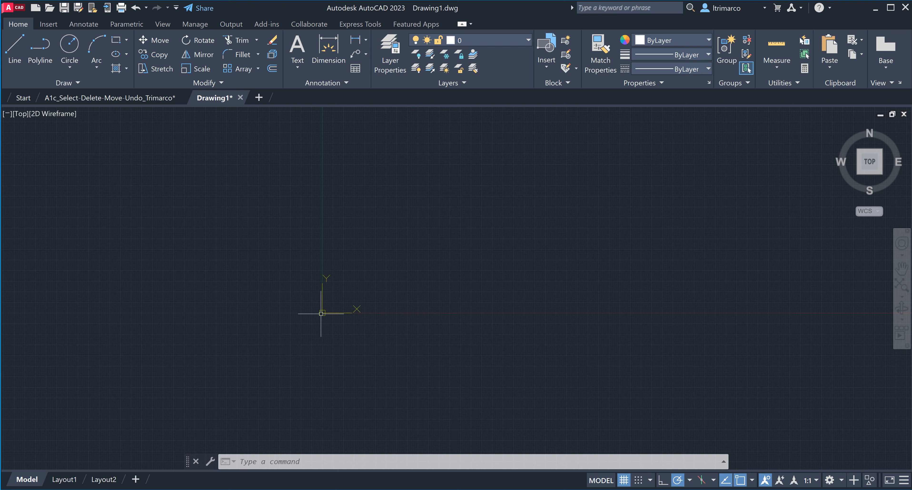
scroll(332, 301, up, 5)
middle_drag(317, 326, 350, 279)
scroll(351, 279, up, 4)
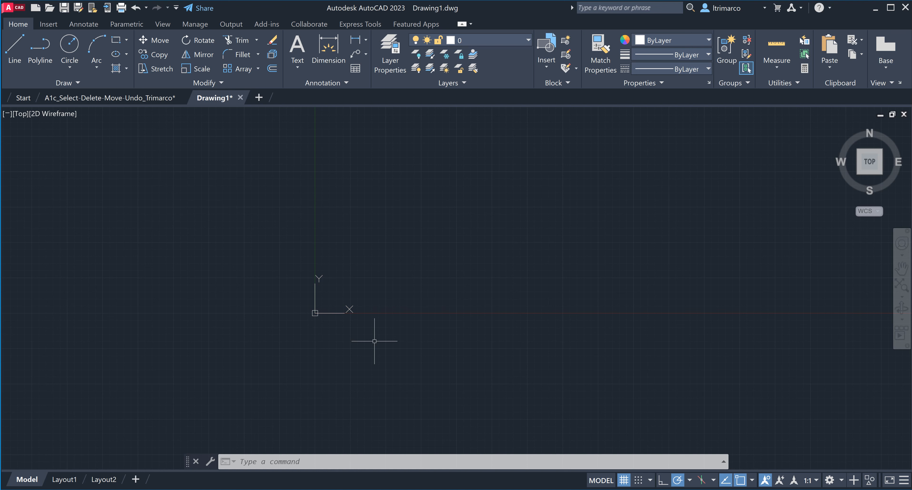
scroll(379, 352, down, 2)
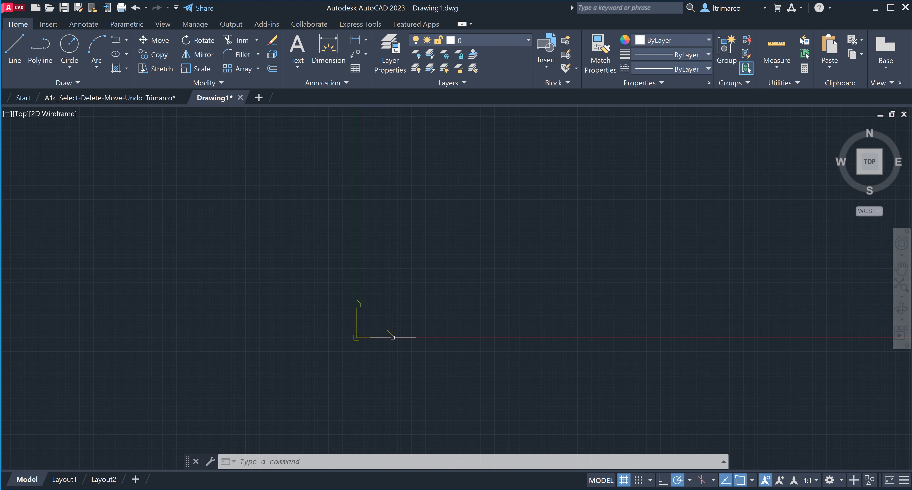
scroll(390, 311, up, 2)
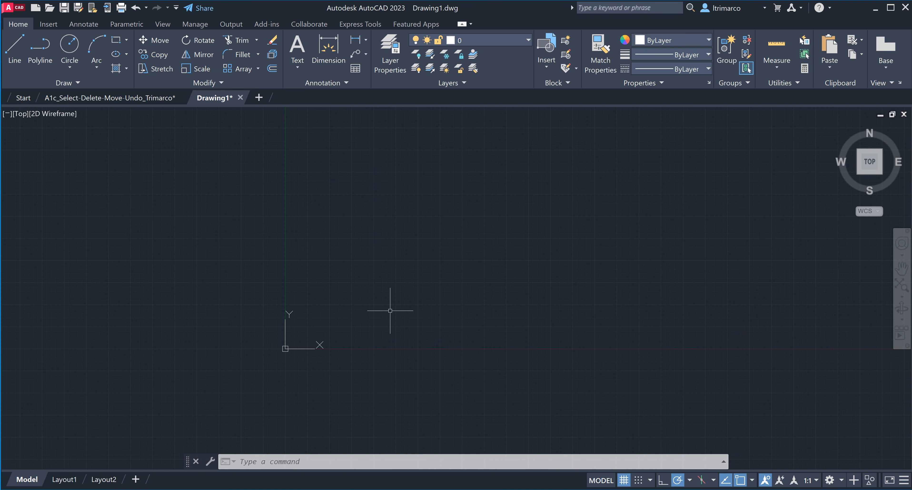
scroll(390, 311, up, 2)
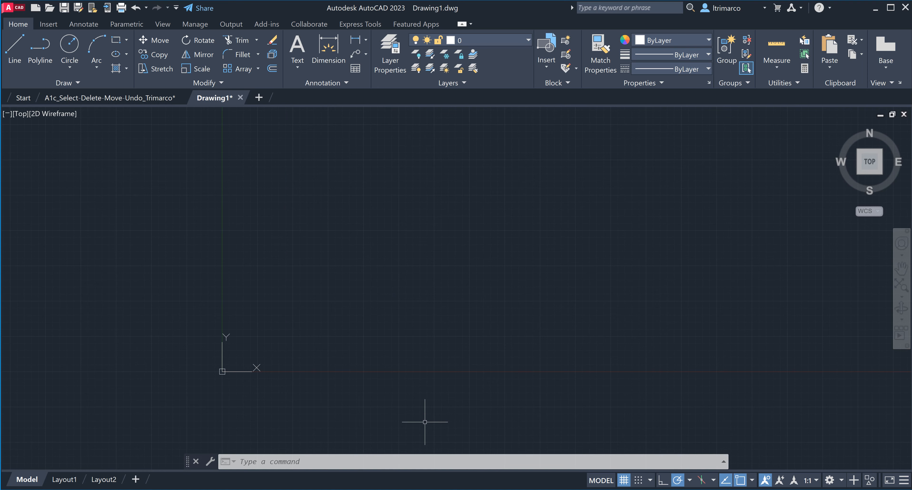
- Switch to Acrobat, read tasks Number 1 to Number 6 in the Assignment-1a PDF, including the SPLINE instruction, and return to AutoCAD
key(alt+Tab)
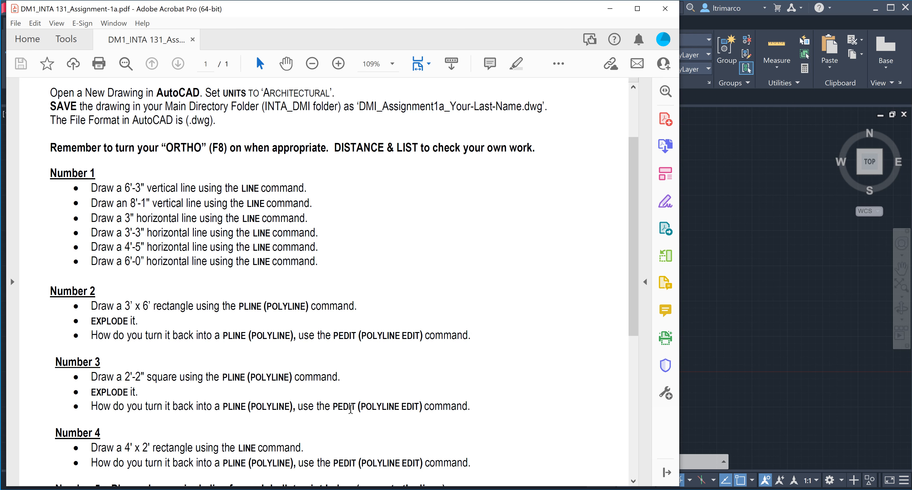
scroll(159, 404, down, 1)
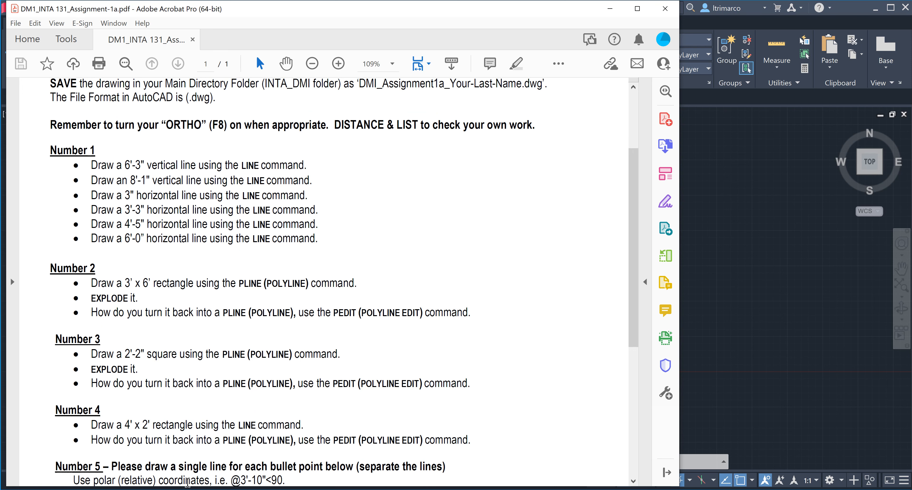
scroll(286, 425, down, 1)
scroll(291, 424, down, 5)
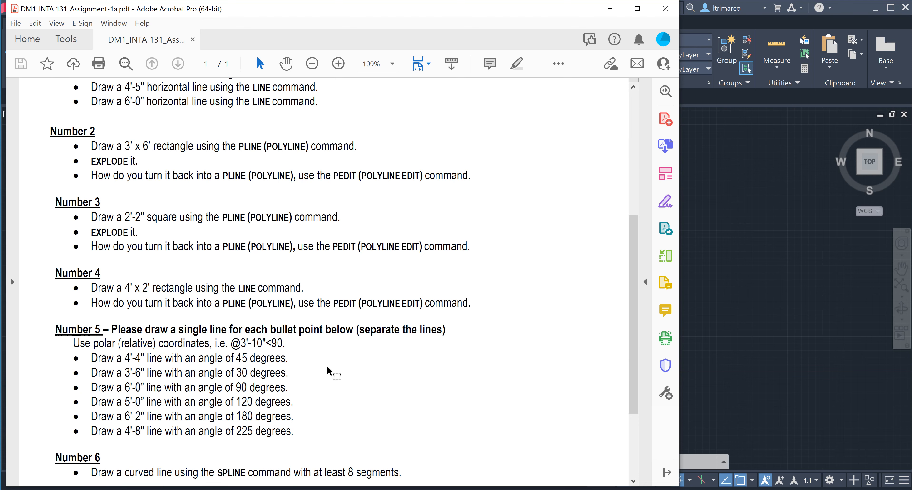
scroll(328, 373, down, 3)
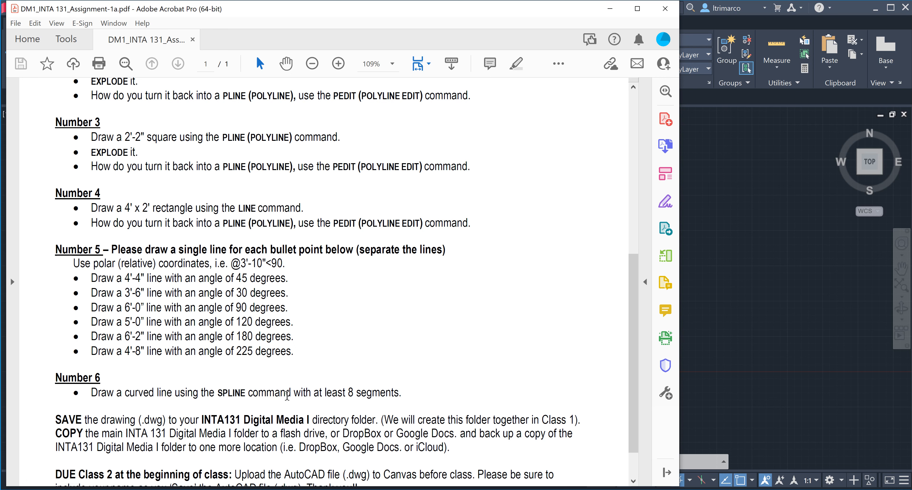
drag(215, 393, 291, 393)
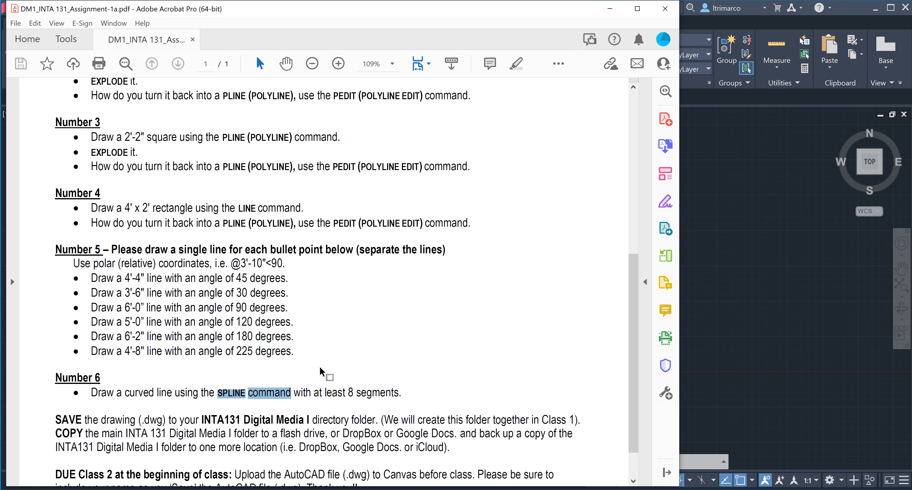
scroll(321, 372, up, 2)
scroll(320, 370, up, 5)
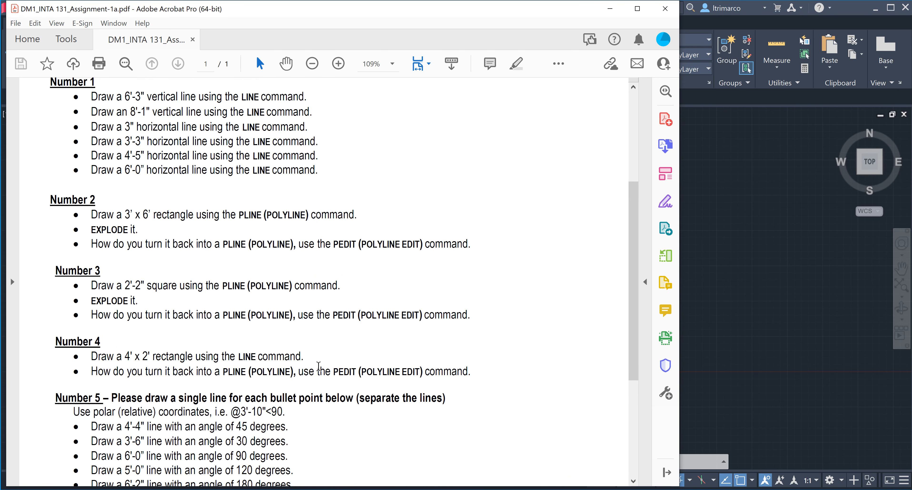
click(748, 365)
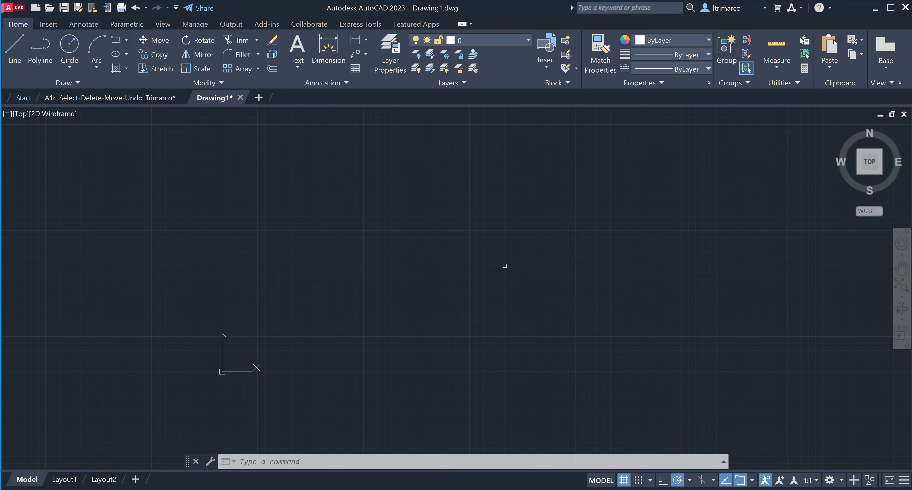
scroll(366, 273, up, 2)
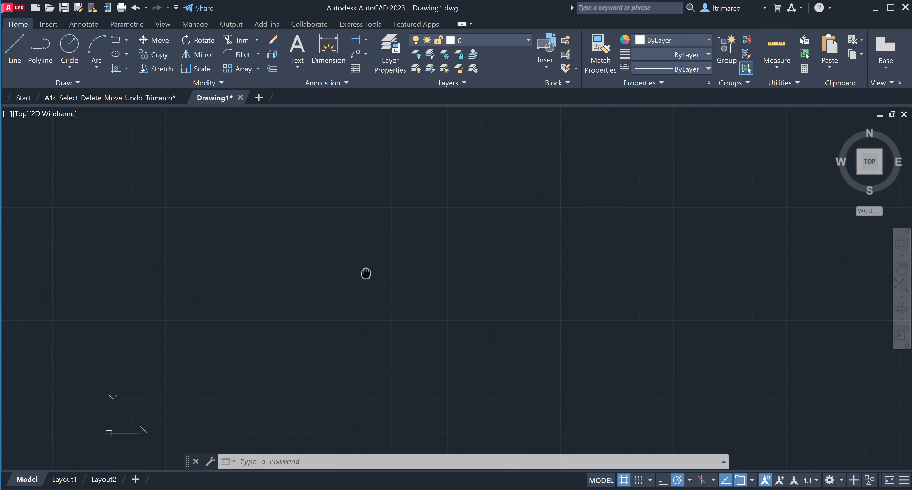
scroll(319, 280, down, 4)
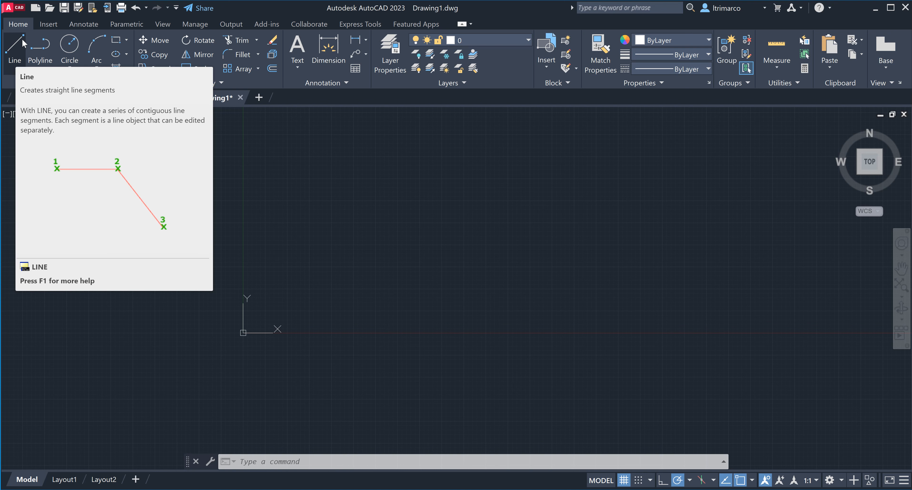
click(16, 51)
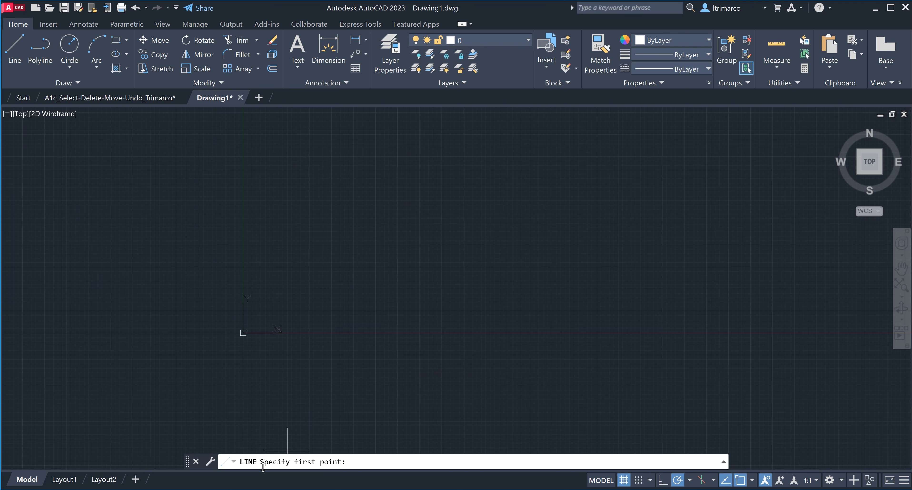
click(331, 223)
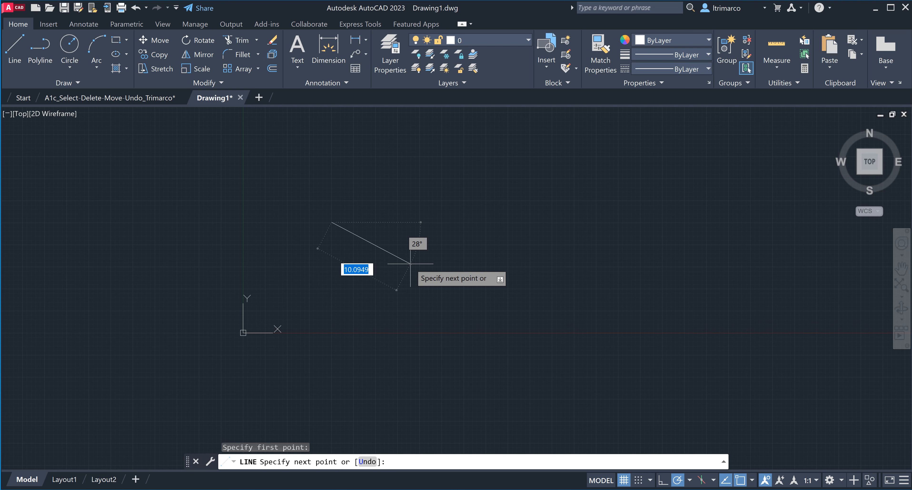
key(Escape)
key(Escape)
text(UNITS)
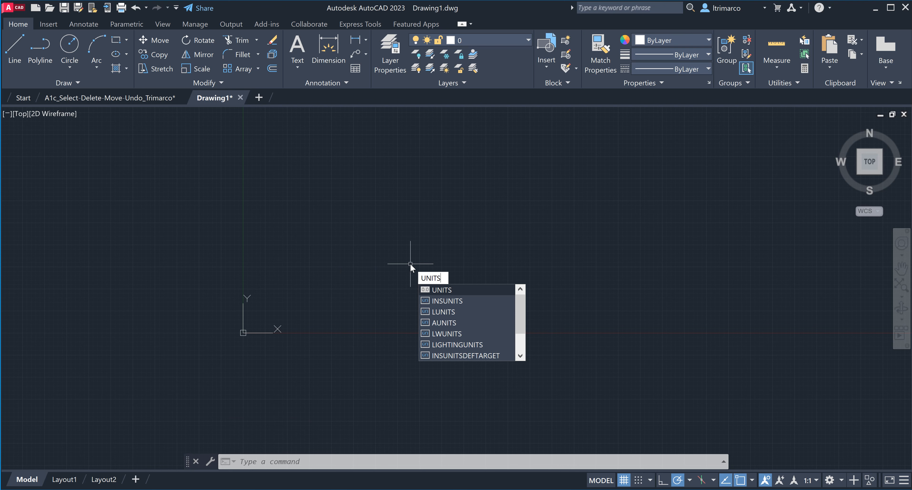
key(Return)
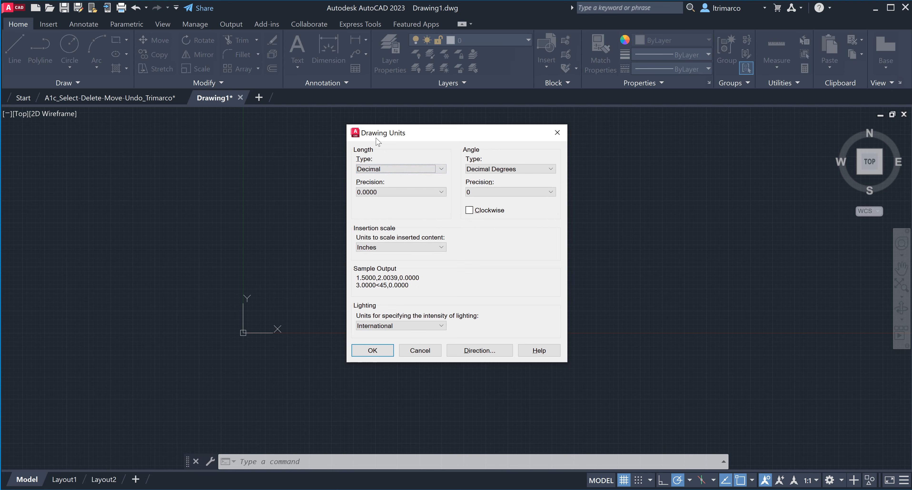
click(553, 134)
click(19, 13)
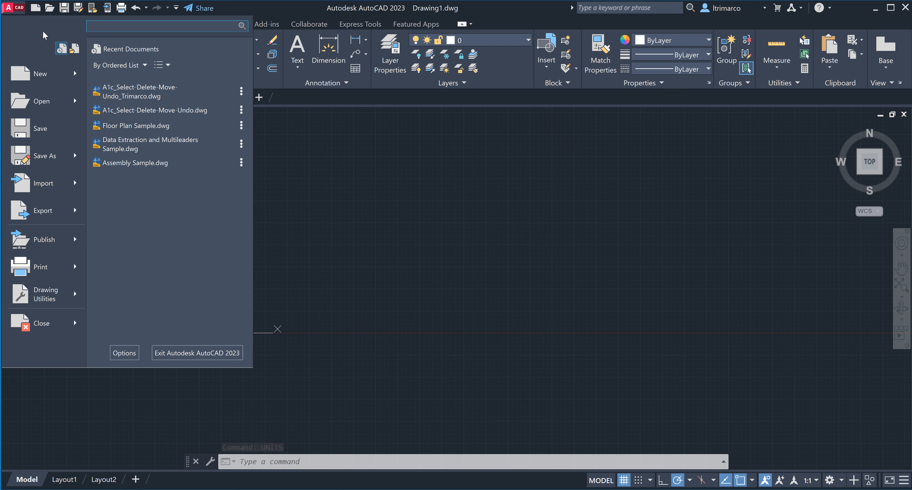
click(72, 297)
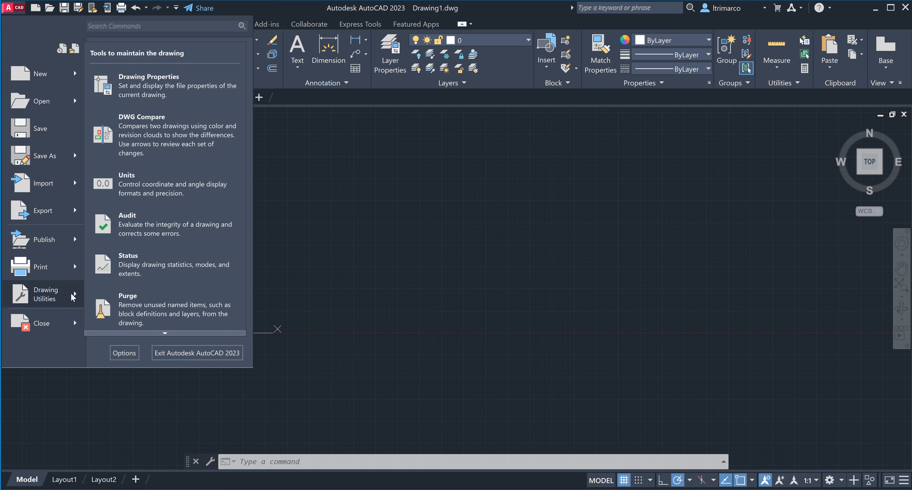
click(162, 194)
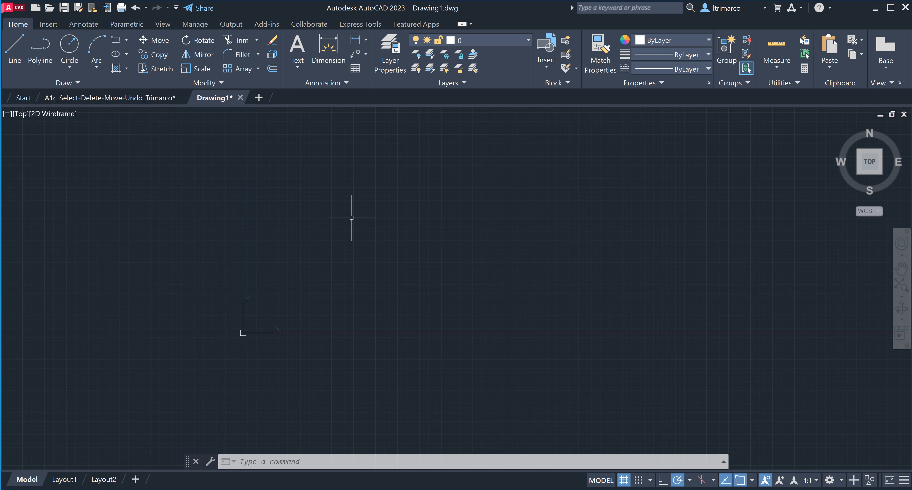
- Set the drawing's length units to Architectural and show the cursor coordinates in the status bar
text(UN)
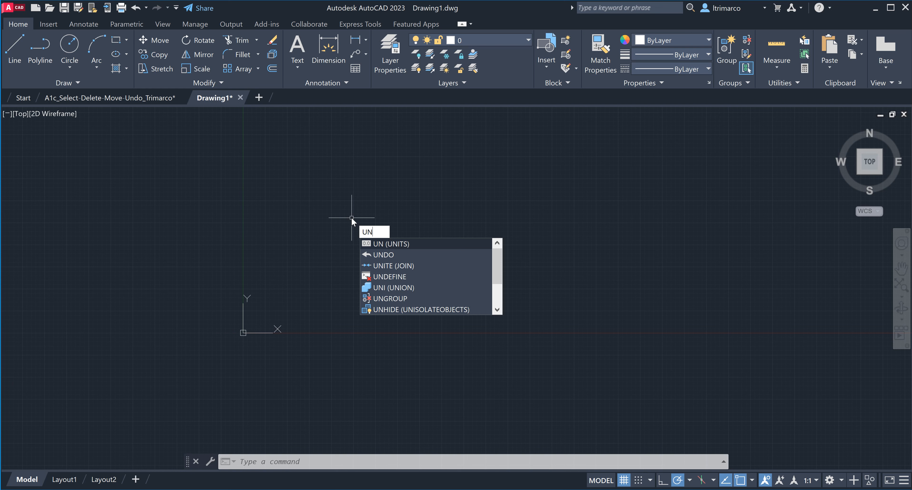
key(Return)
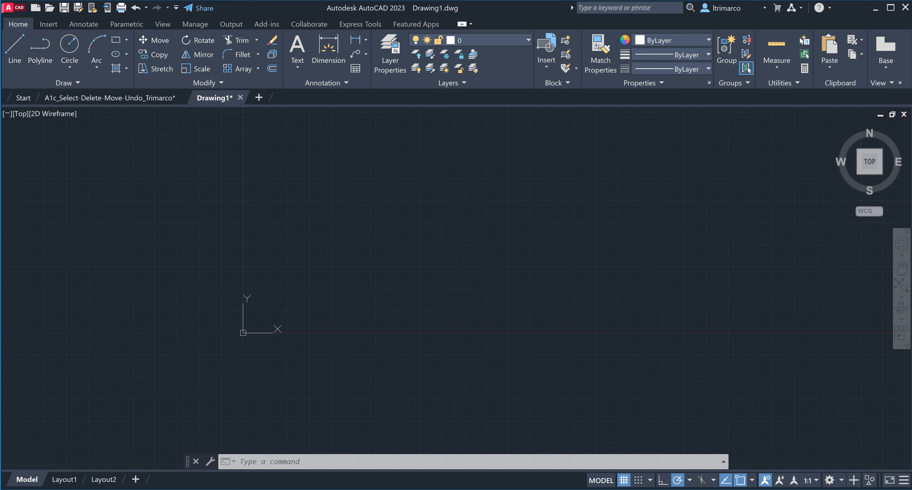
click(374, 168)
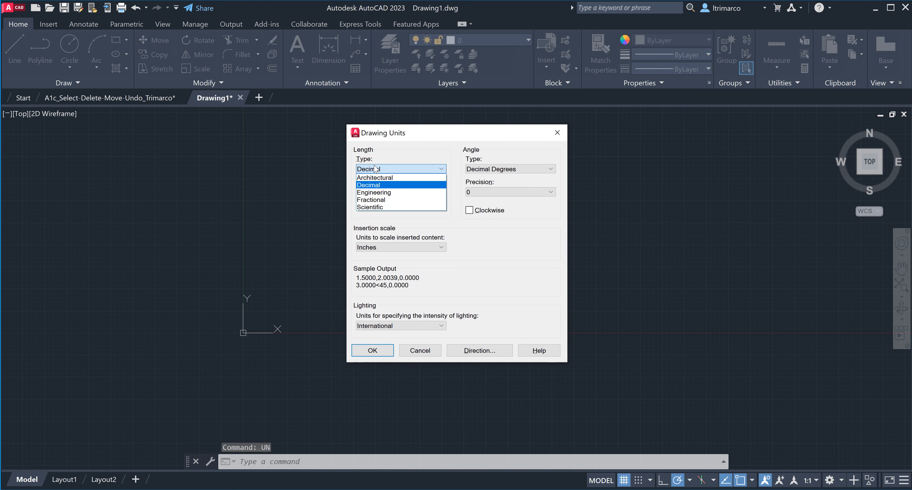
click(375, 177)
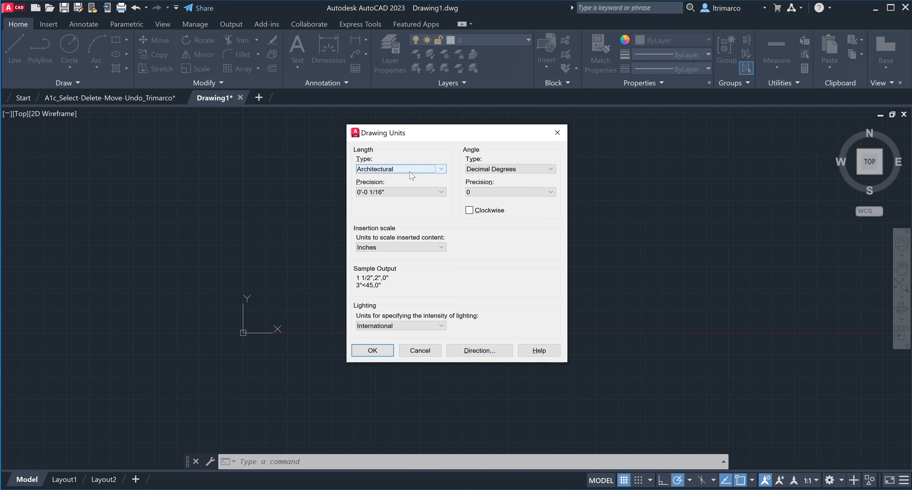
click(372, 349)
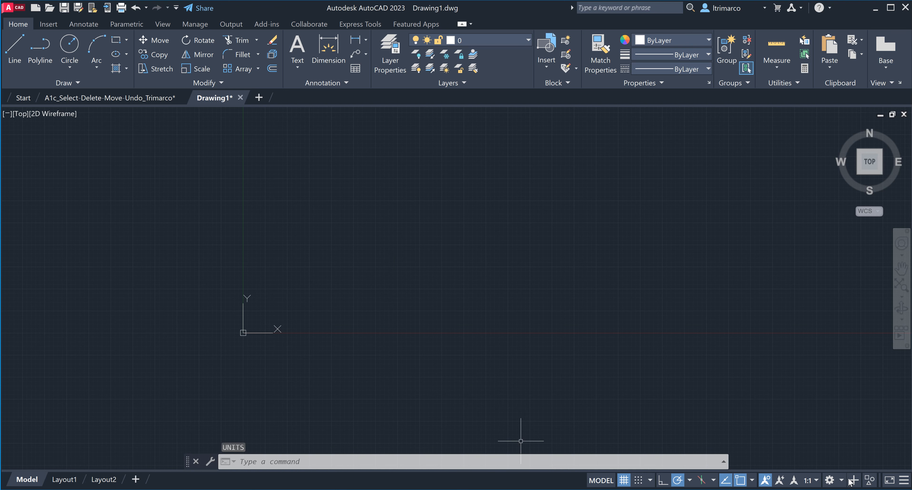
click(903, 481)
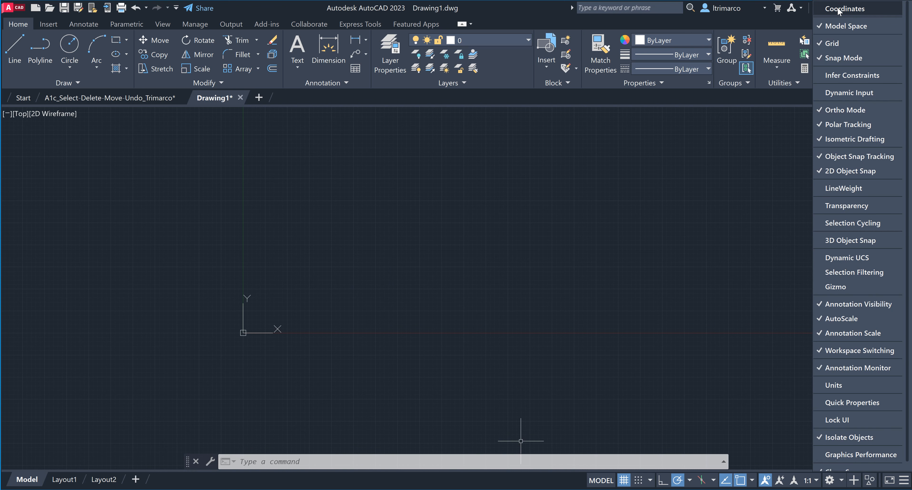
click(862, 11)
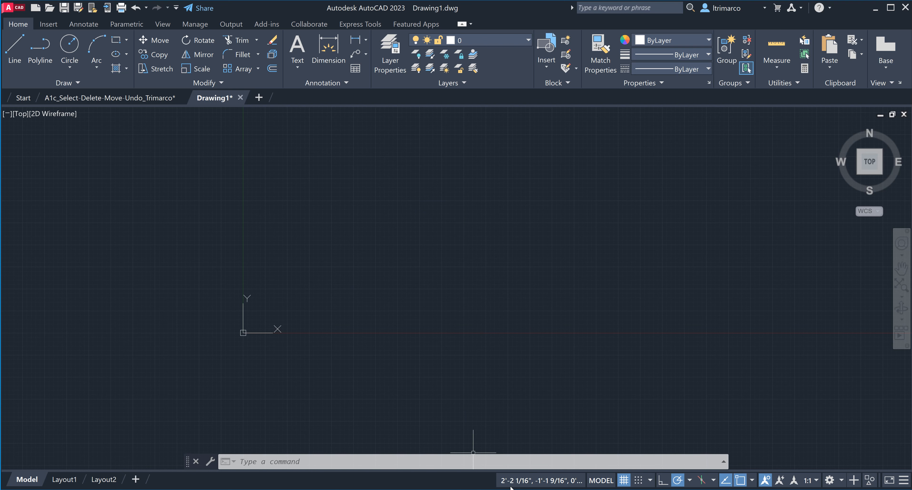
- Draw a horizontal line 6'3" long above the UCS origin, extending toward positive X with Ortho mode turned on
middle_drag(407, 282, 407, 302)
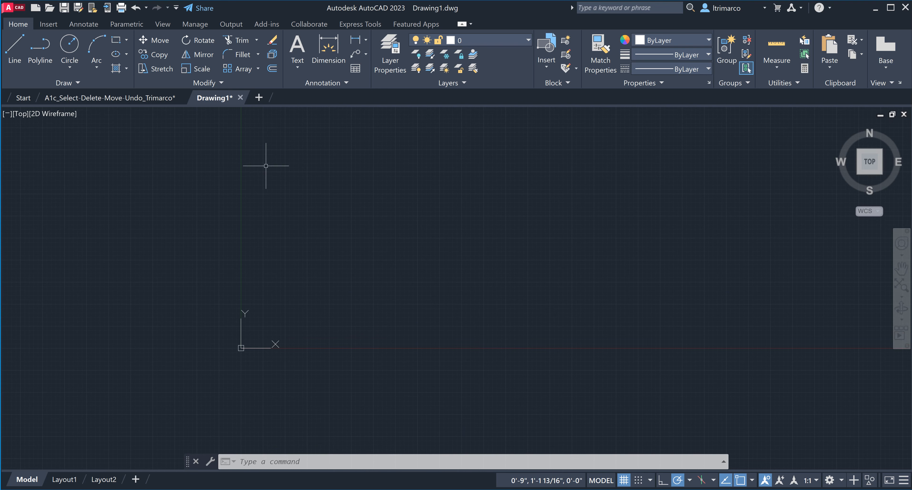
click(15, 53)
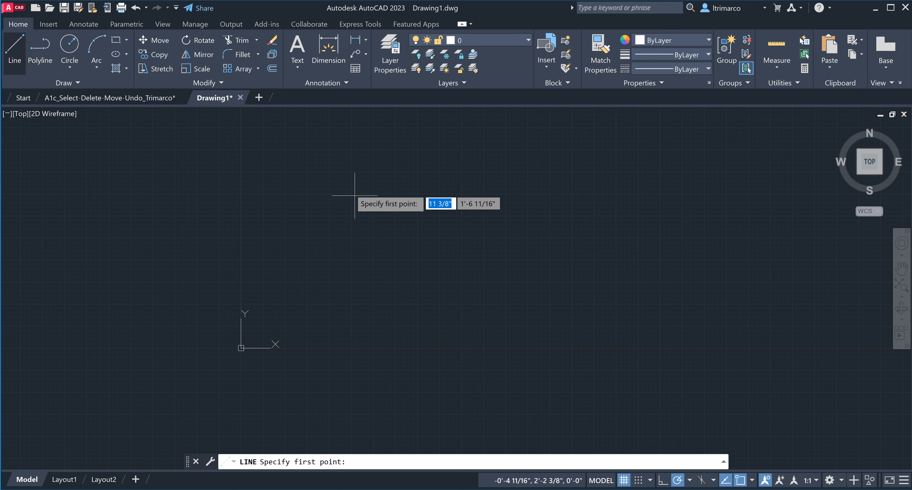
click(350, 213)
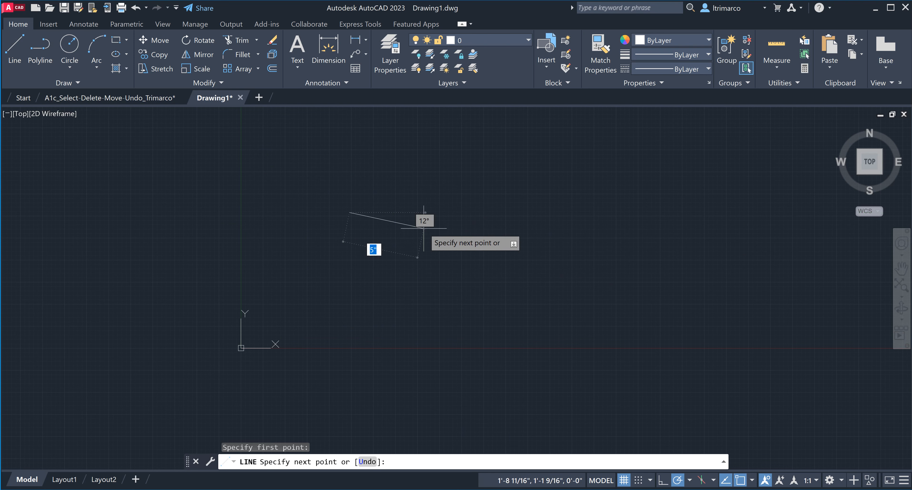
click(662, 482)
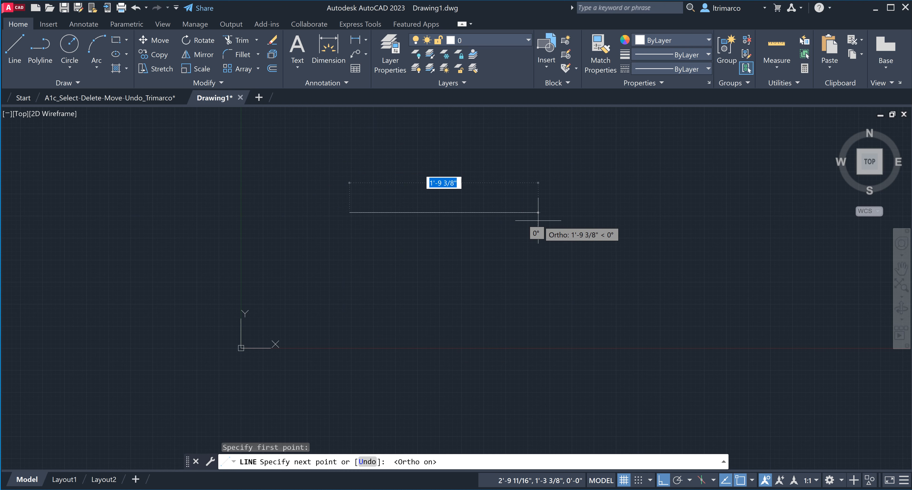
text(6'3)
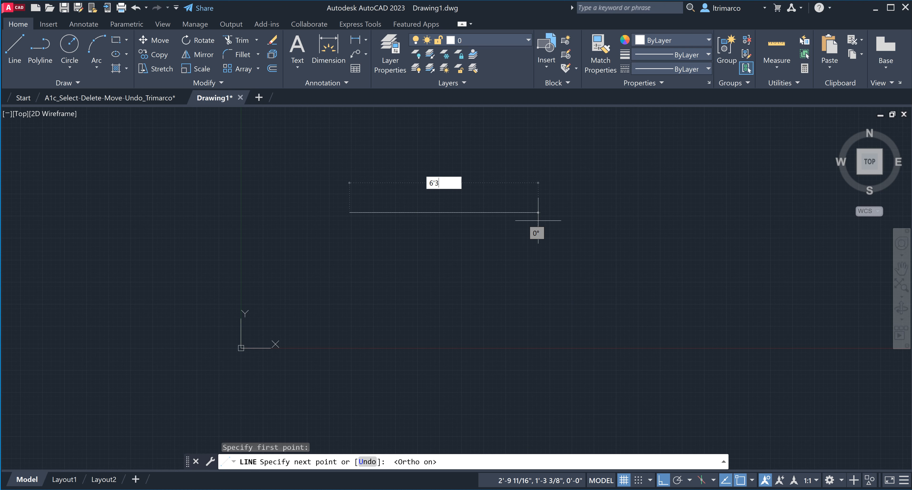
key(BackSpace)
text(-3)
key(BackSpace)
key(BackSpace)
text(3")
key(Return)
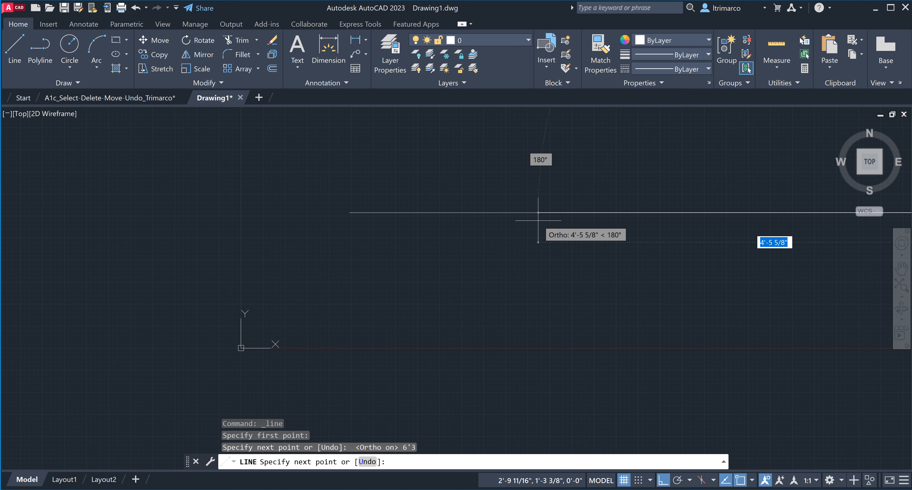
scroll(442, 241, down, 5)
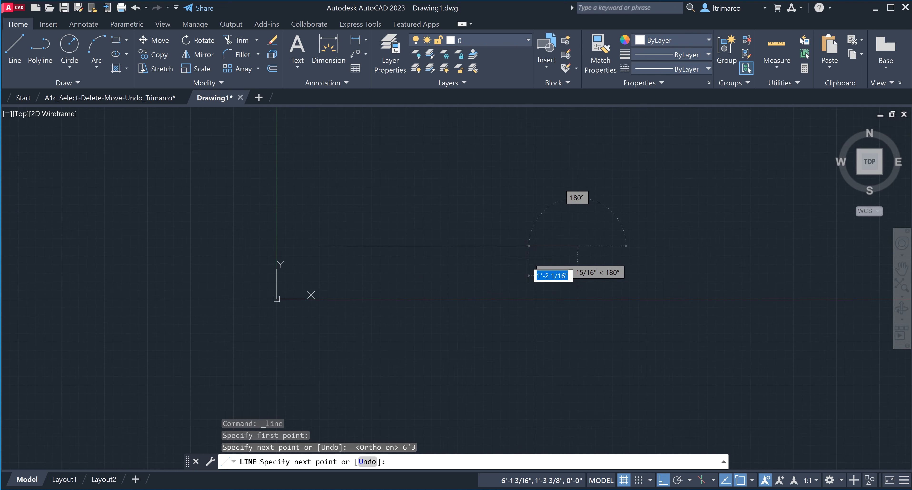
scroll(529, 258, up, 4)
scroll(590, 259, down, 6)
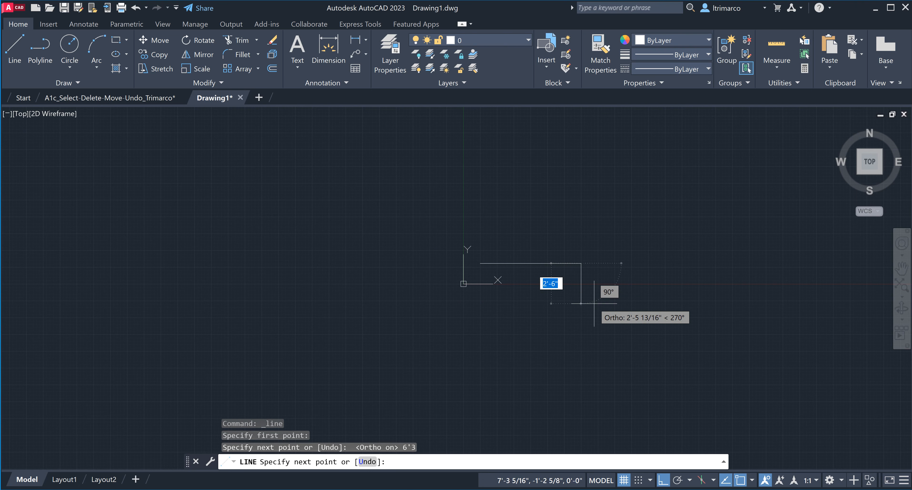
scroll(564, 284, up, 6)
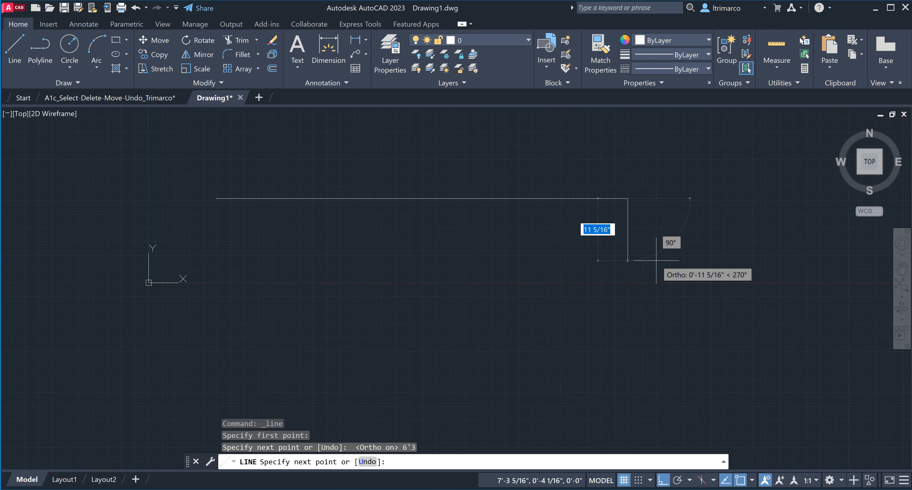
key(Return)
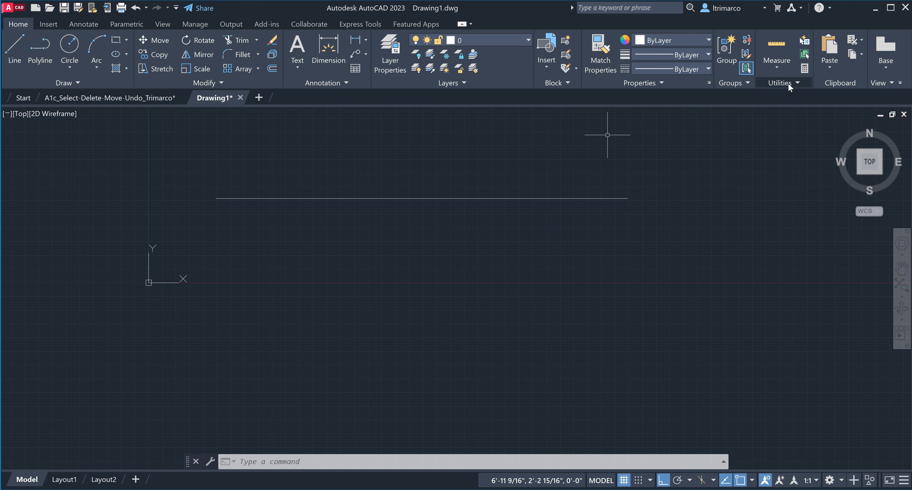
click(797, 82)
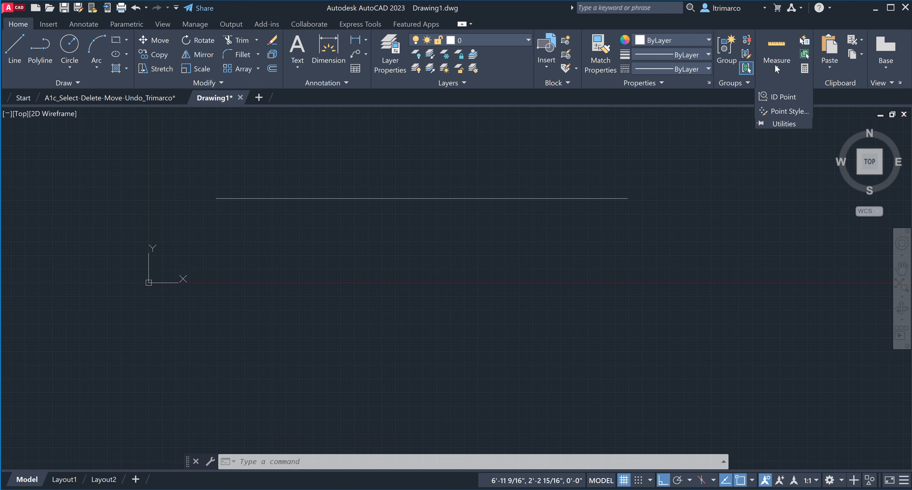
click(741, 155)
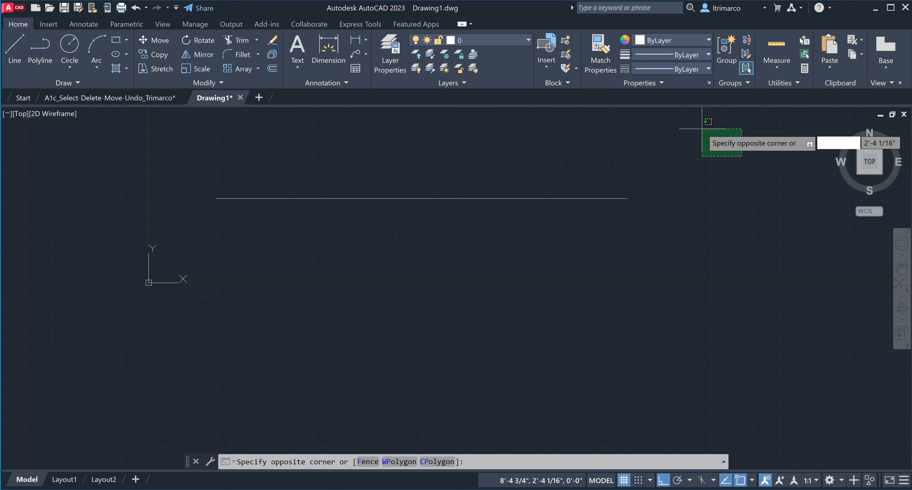
key(Escape)
key(Escape)
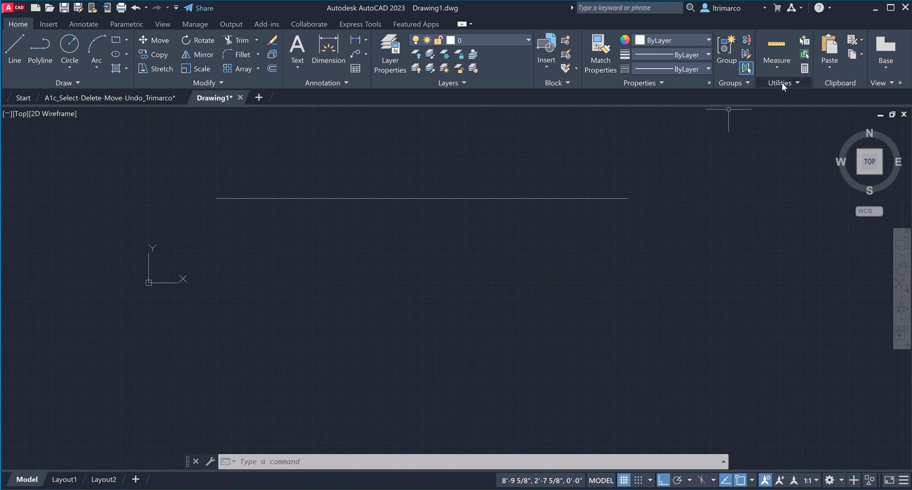
- Measure the distance between the two endpoints of the horizontal line
click(776, 64)
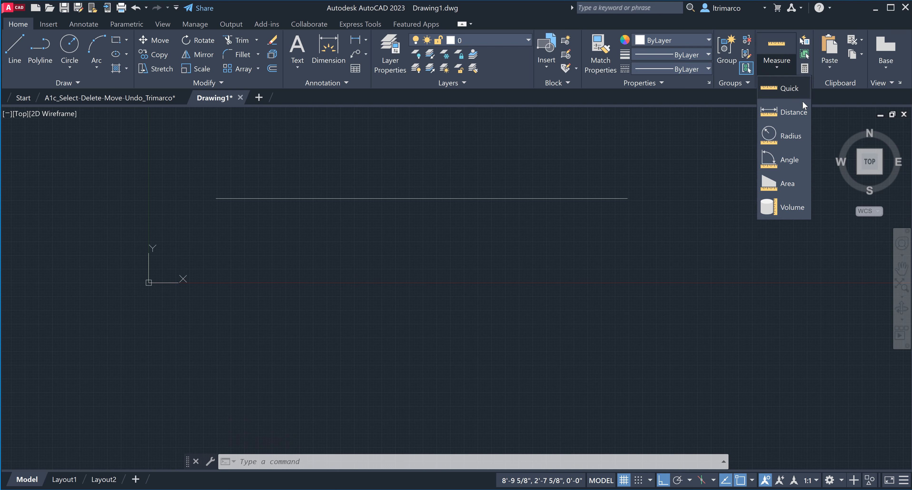
click(785, 113)
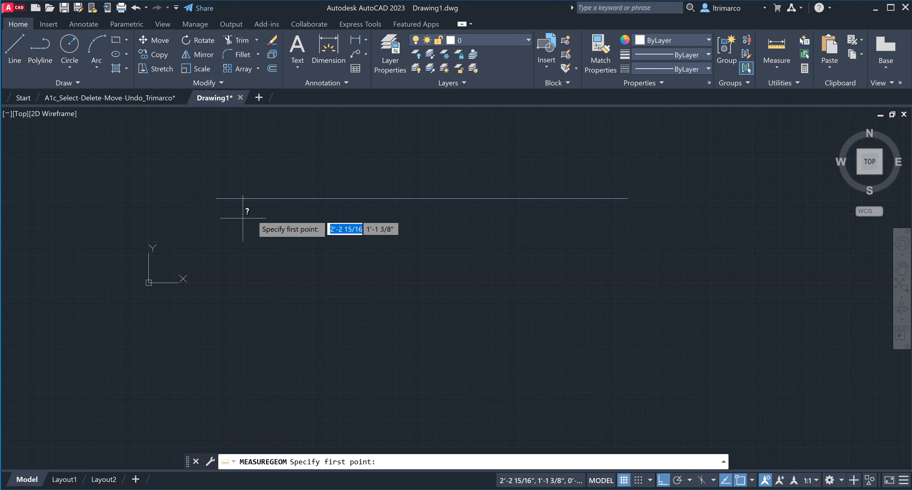
click(216, 198)
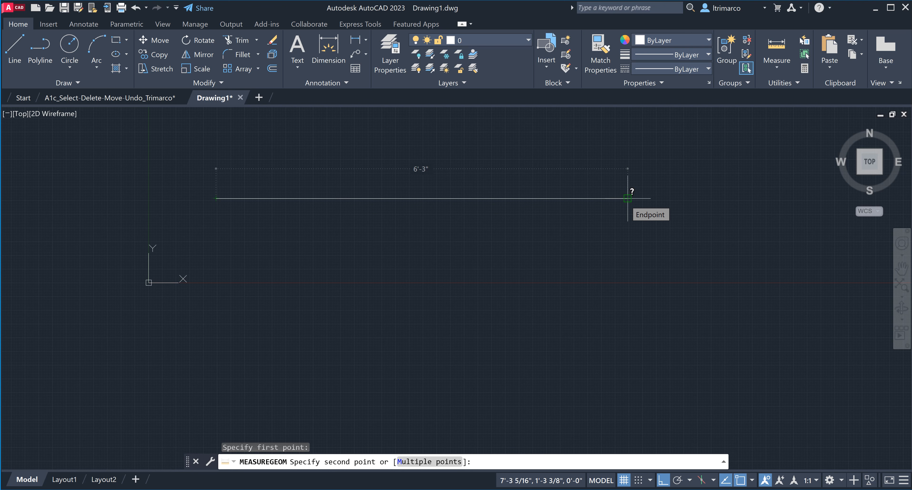
key(Escape)
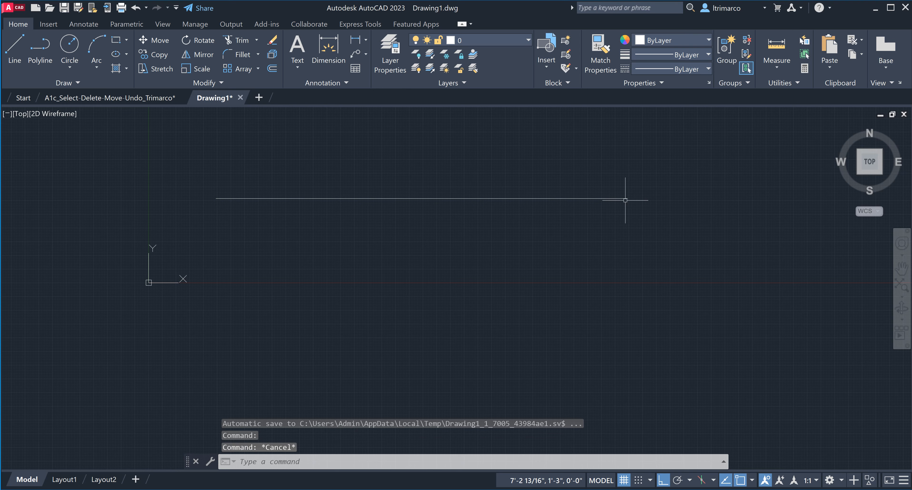
- Move the horizontal line straight up, well above the UCS origin, to clear drawing space beneath it
scroll(388, 289, down, 4)
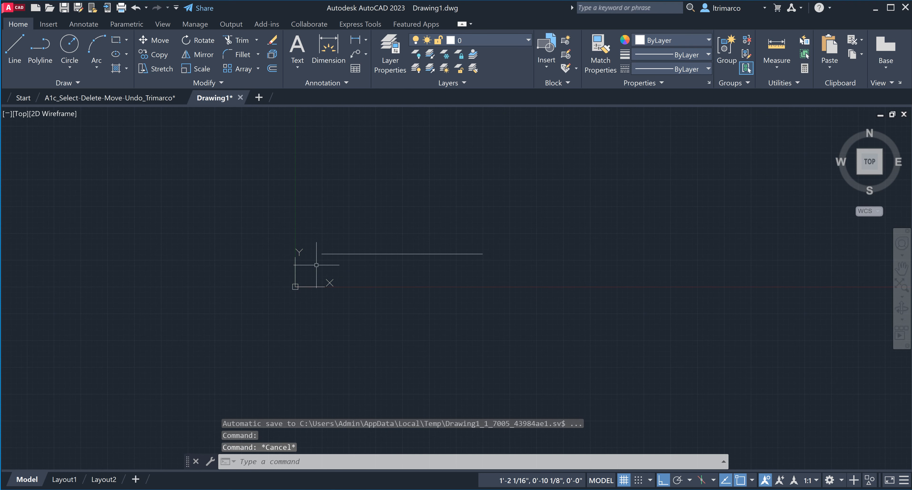
scroll(327, 272, up, 2)
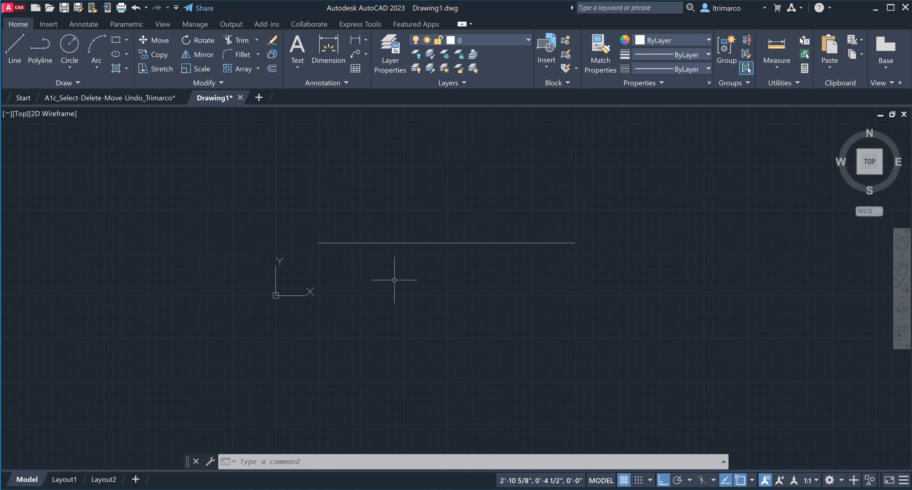
text(m)
key(Return)
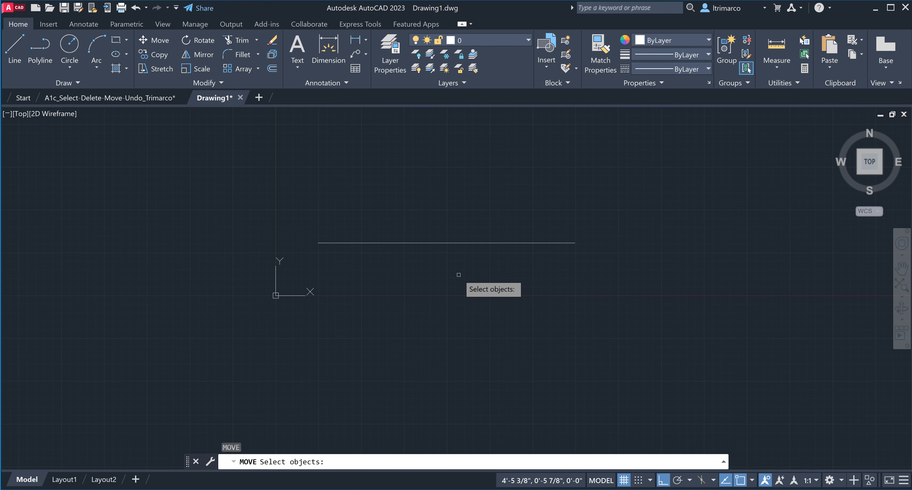
click(458, 273)
click(408, 184)
key(Return)
click(505, 260)
scroll(513, 228, down, 8)
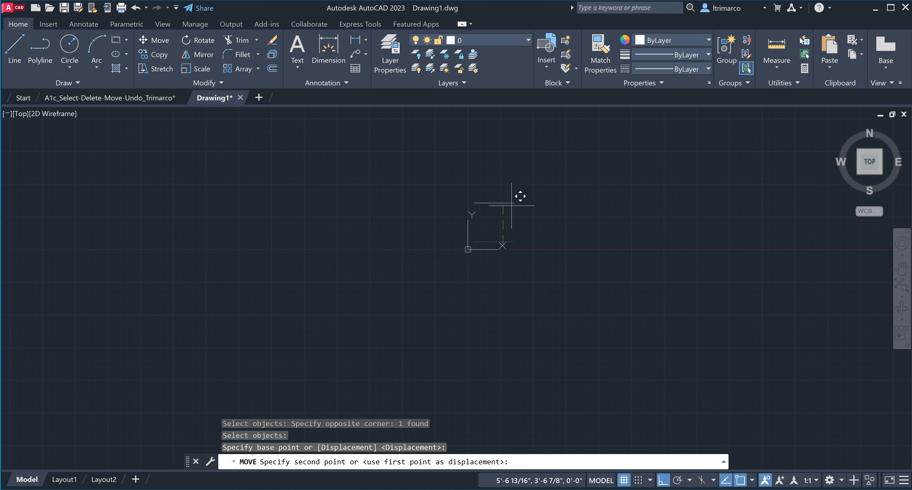
click(531, 164)
middle_drag(535, 185, 415, 218)
scroll(413, 219, up, 5)
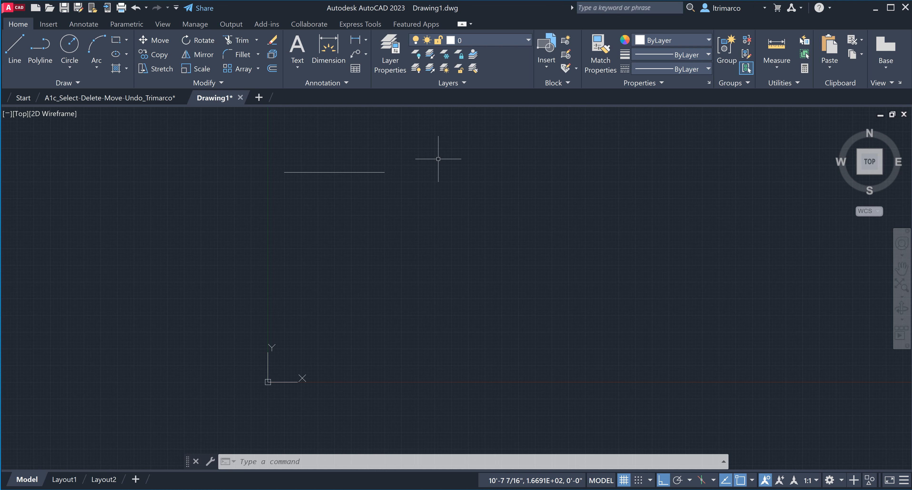
- Save the drawing in the Week 1 folder under the file name A1a-b_ followed by the author's last name
click(78, 8)
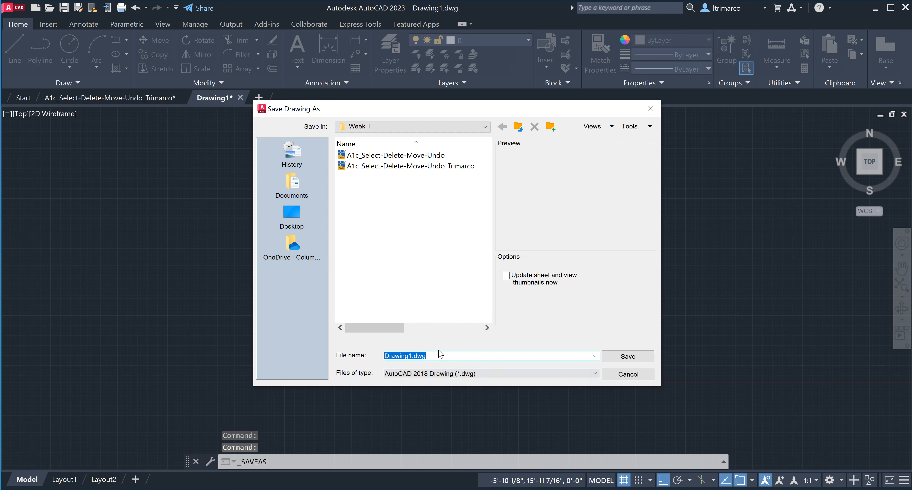
click(438, 355)
key(Left)
key(Left)
key(Left)
key(Left)
key(BackSpace)
key(BackSpace)
key(BackSpace)
key(BackSpace)
key(BackSpace)
key(BackSpace)
key(BackSpace)
key(BackSpace)
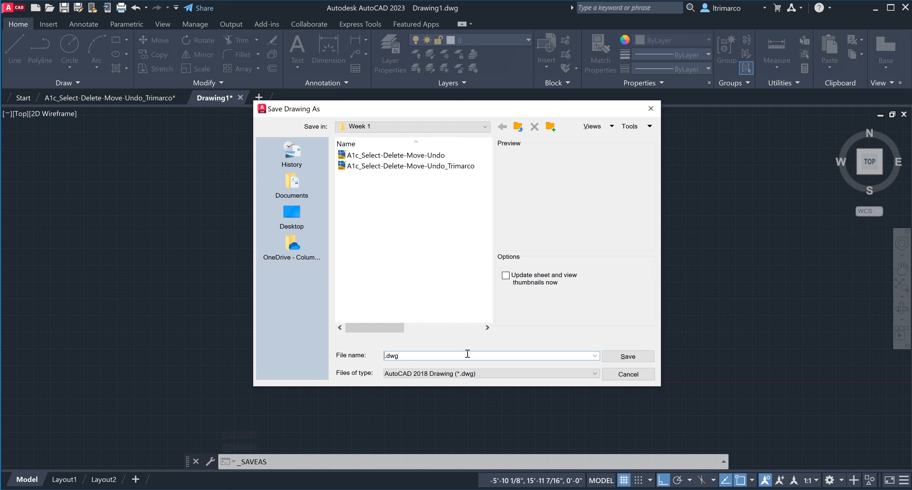
text(A1a-b_Trimarco)
key(Return)
click(627, 357)
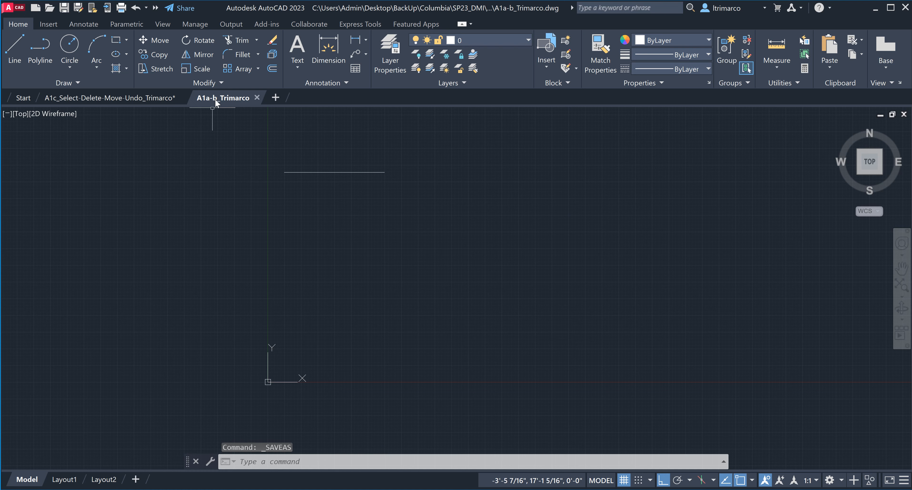
- Check where the drawing is stored by browsing SP23_DMI and its Week 1 subfolder, without saving again
mouse_move(215, 99)
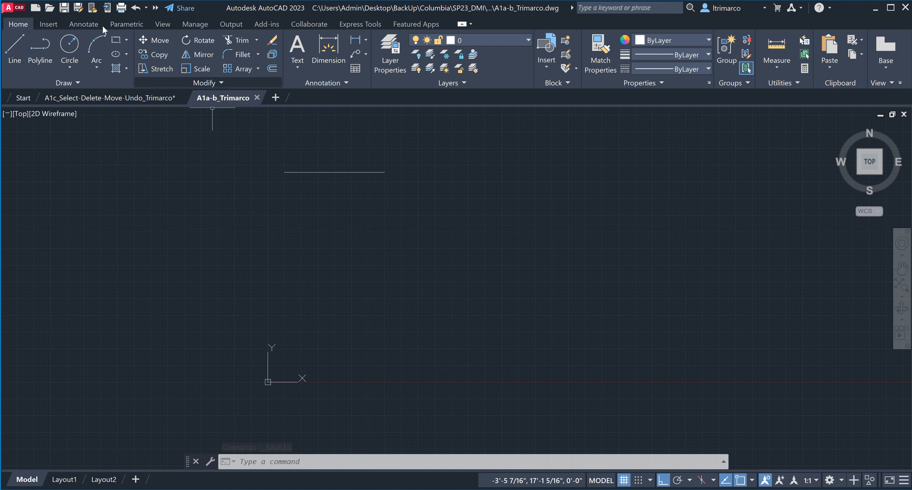
click(78, 7)
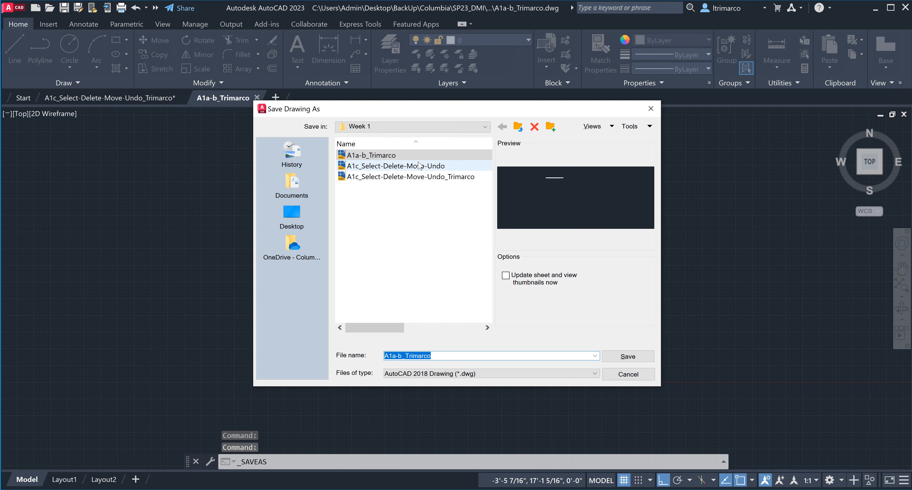
click(442, 126)
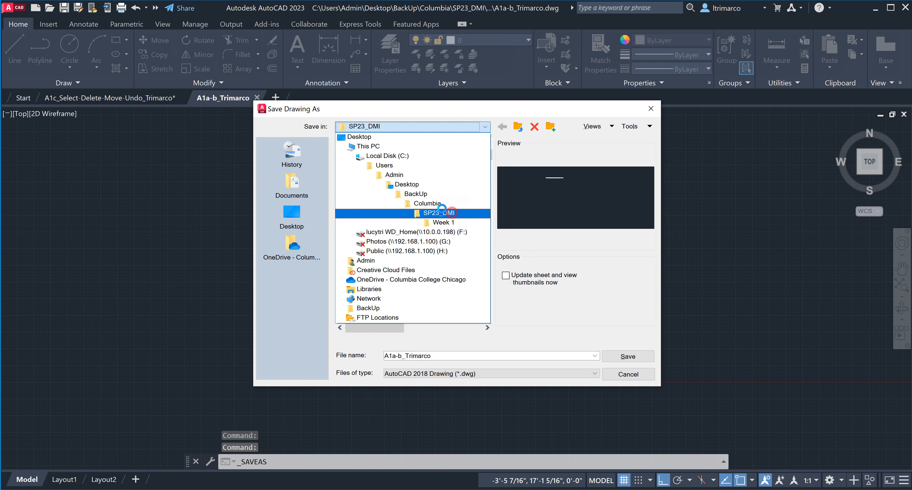
click(442, 213)
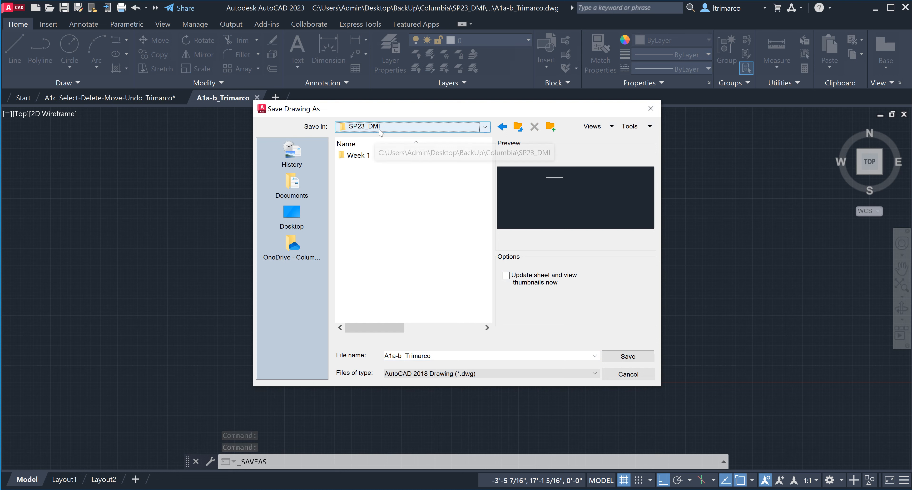
click(365, 156)
double_click(366, 157)
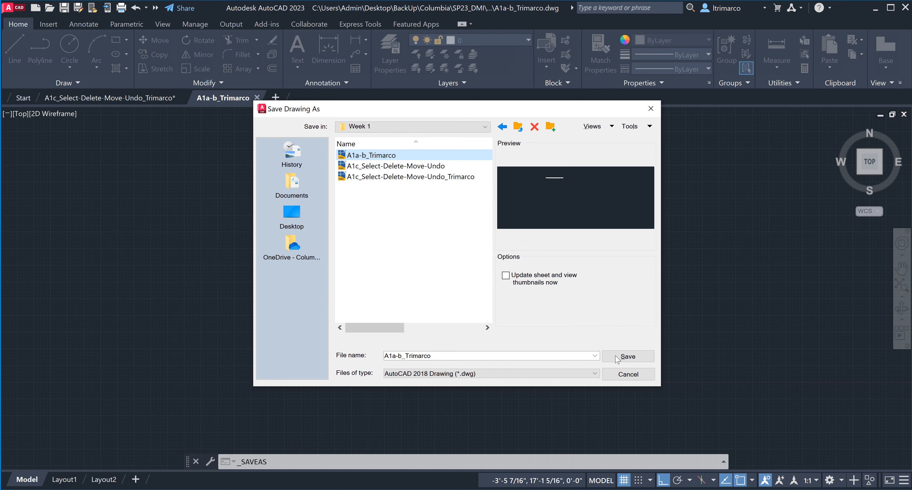
click(629, 374)
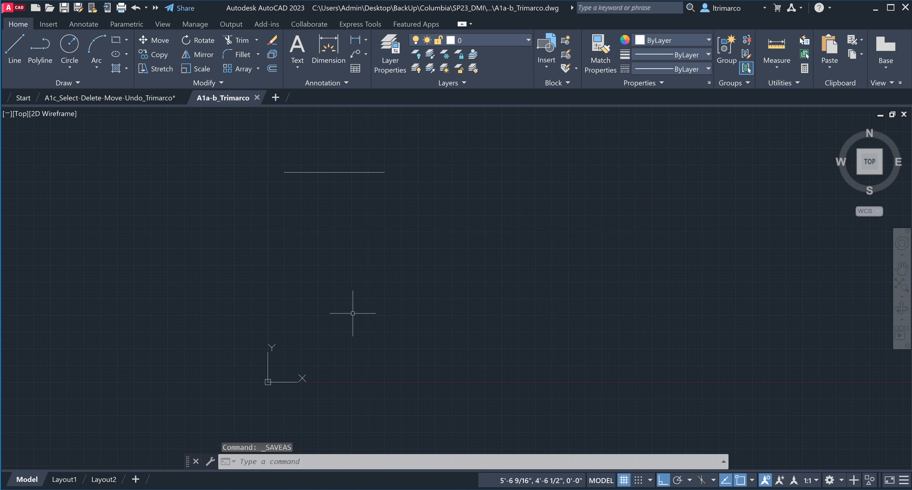
middle_drag(350, 316, 366, 304)
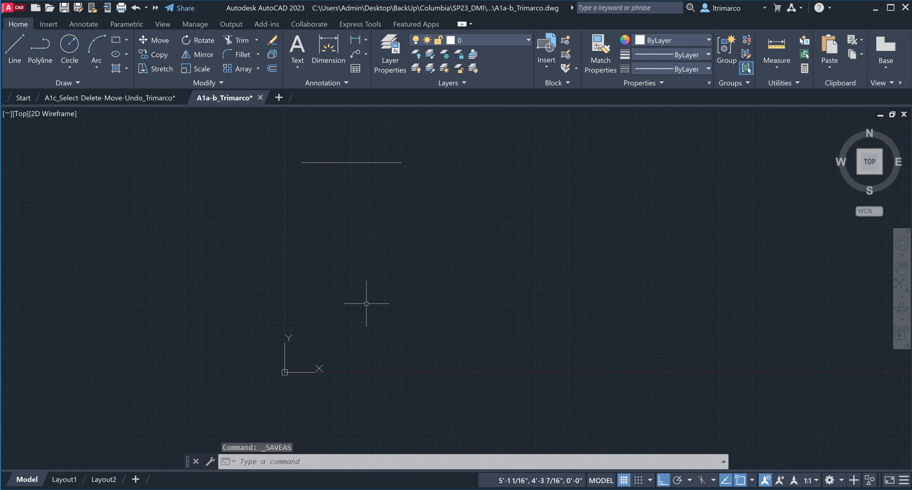